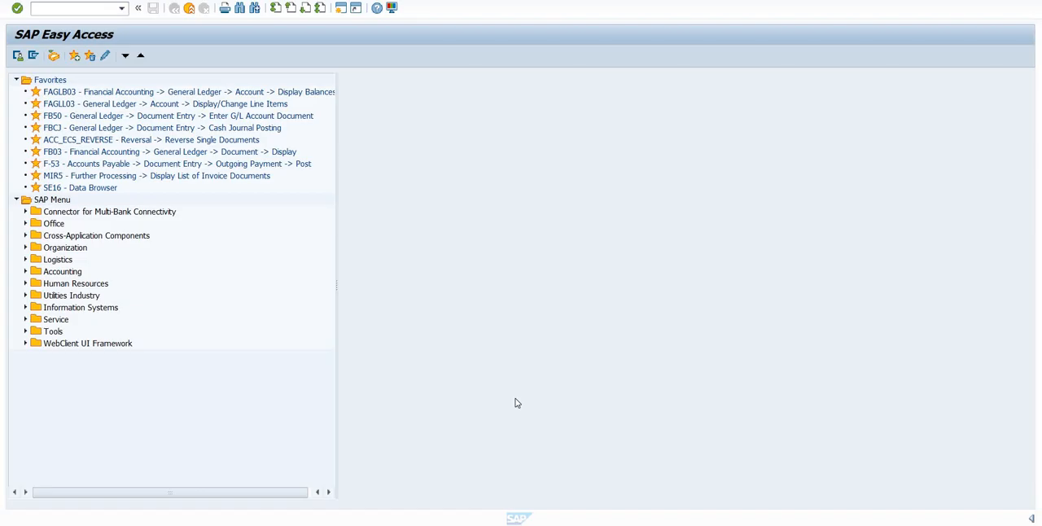
- Open transaction BP and start creating a new business partner of the Organization category
left_click(79, 10)
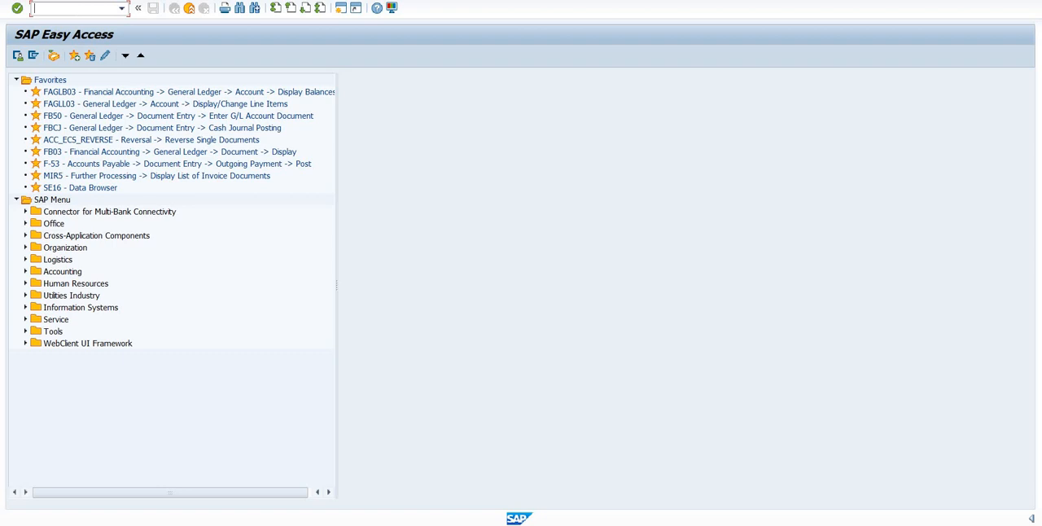
type("BP")
key("Return")
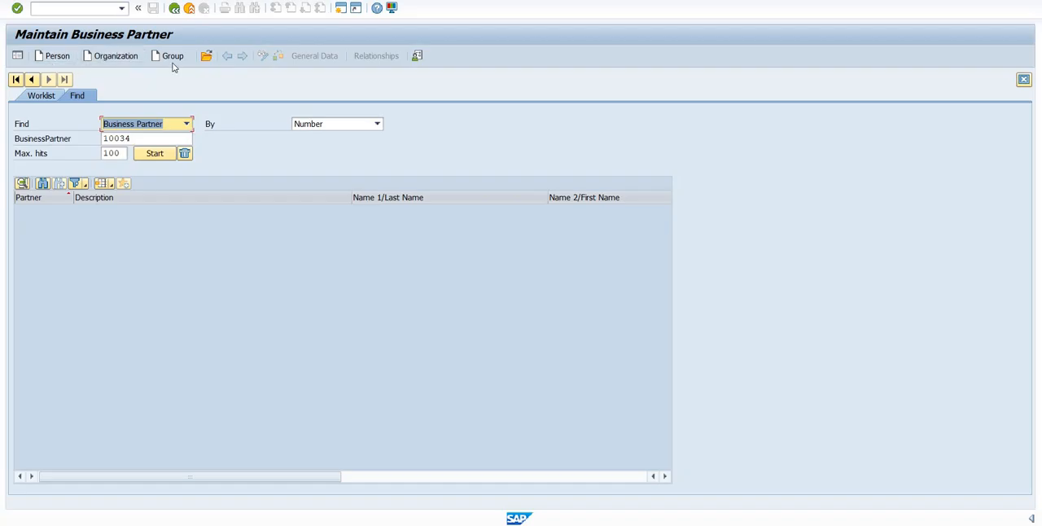
left_click(115, 56)
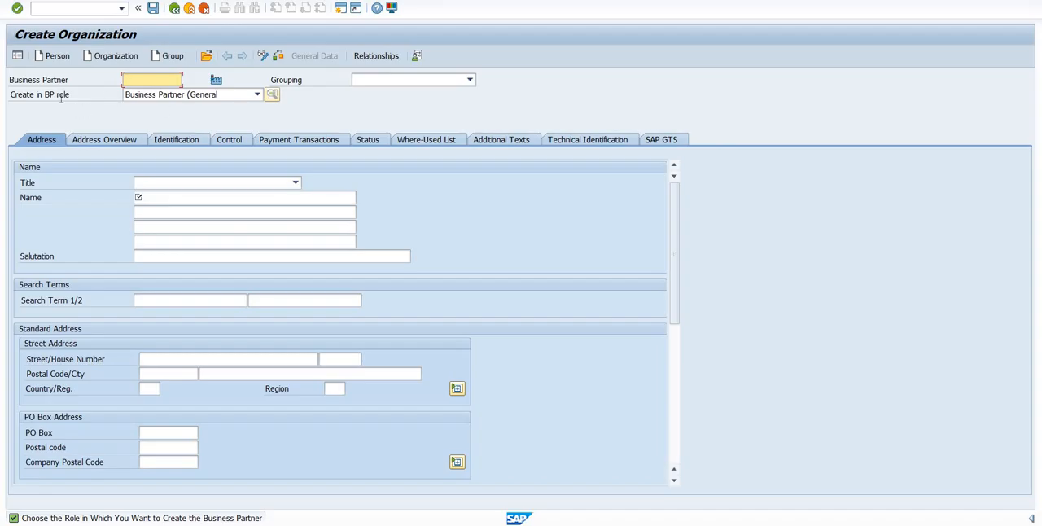
- Change the BP role to FI Vendors - MLCL and choose to create the business partner in that role
left_click_drag(8, 96, 69, 124)
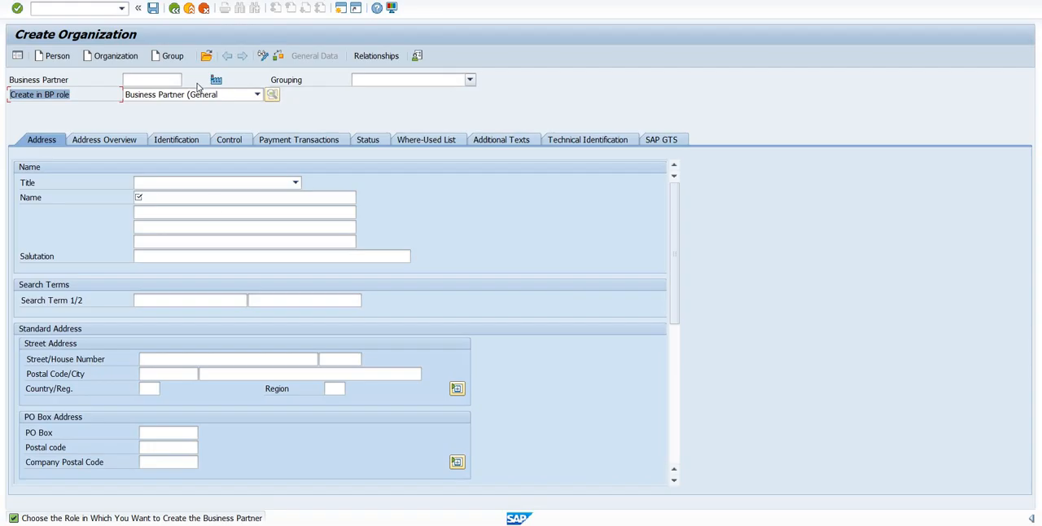
left_click(257, 95)
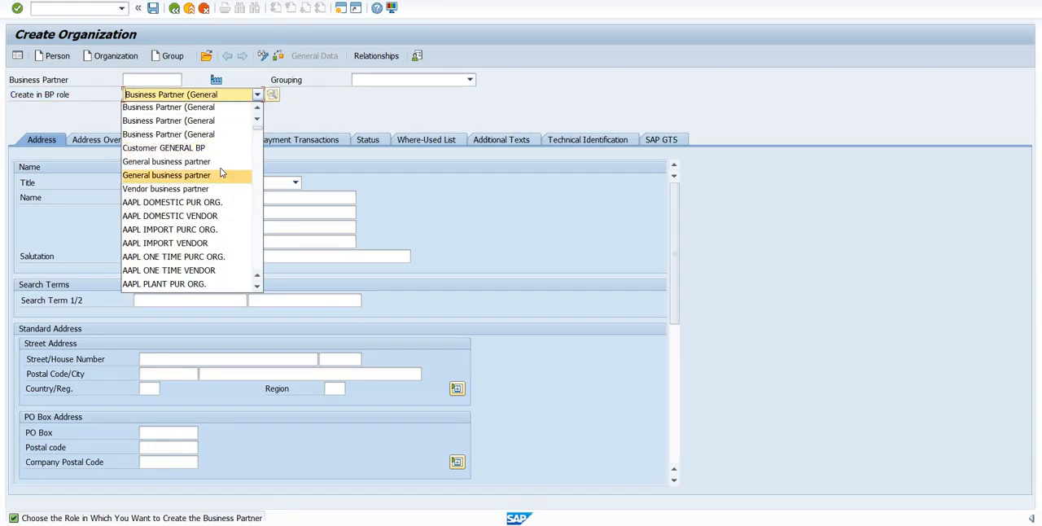
scroll(222, 172, "down", 2)
scroll(221, 172, "down", 10)
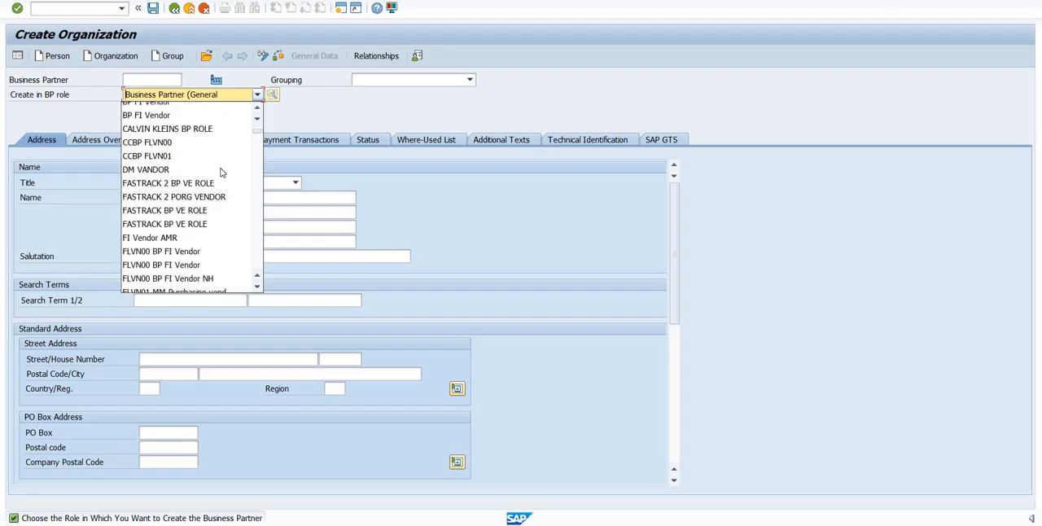
scroll(221, 172, "down", 10)
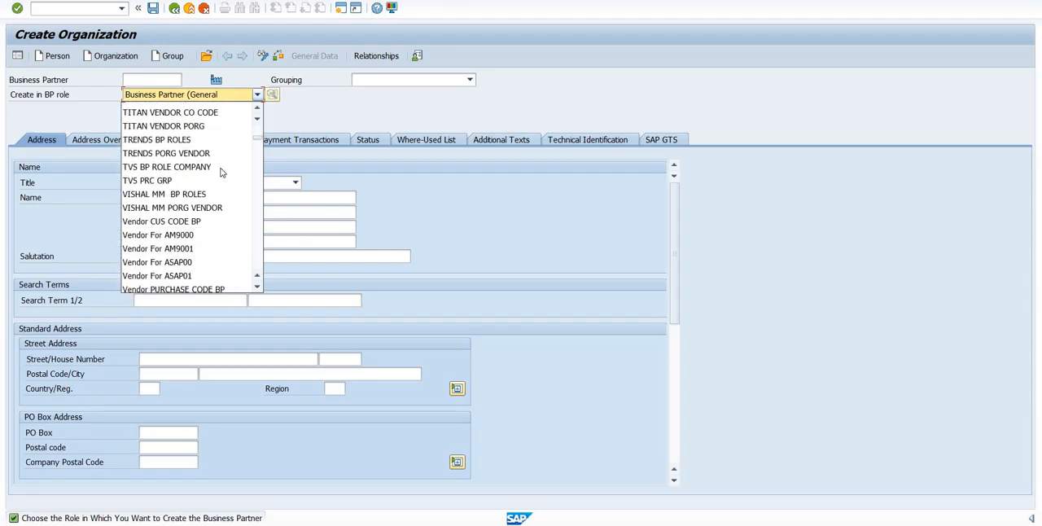
scroll(221, 172, "down", 10)
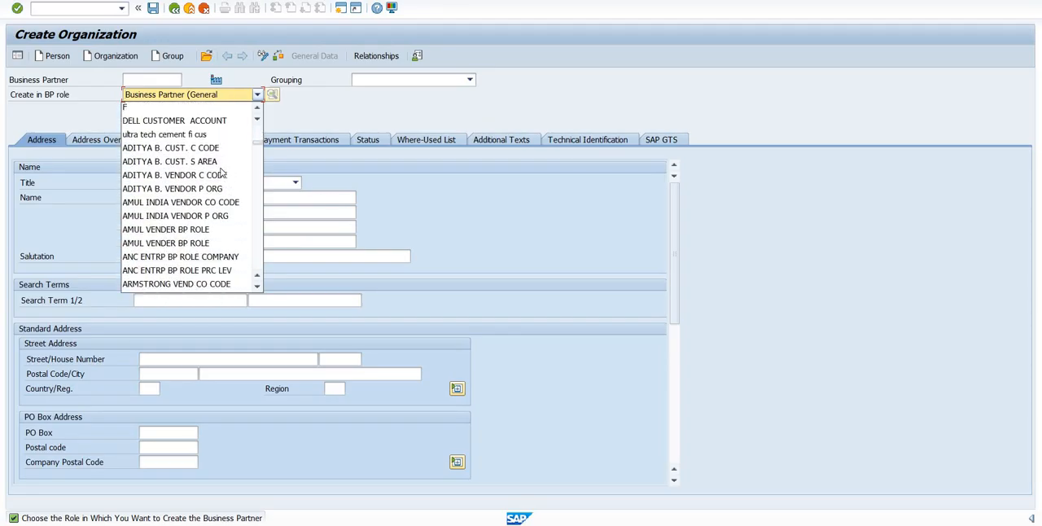
scroll(220, 172, "down", 5)
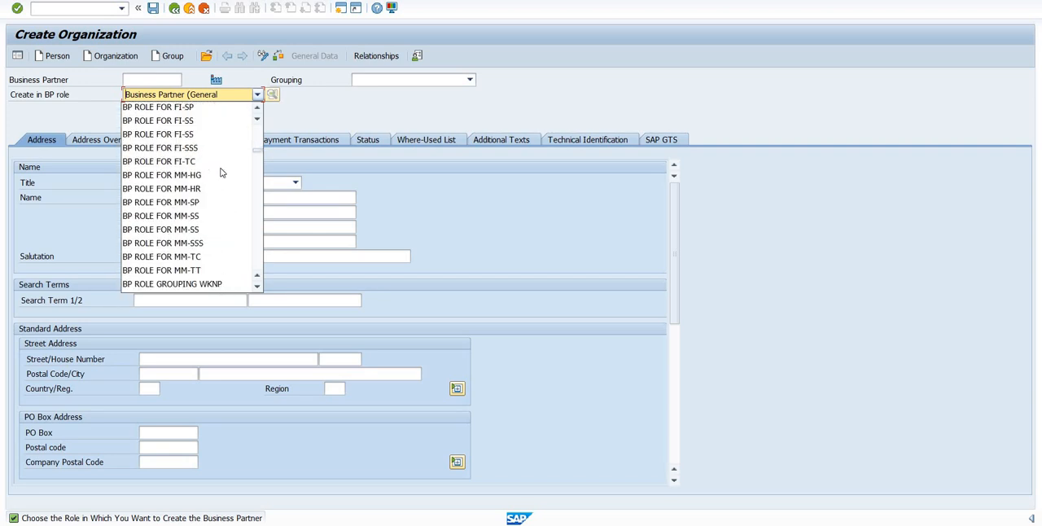
scroll(221, 172, "down", 1)
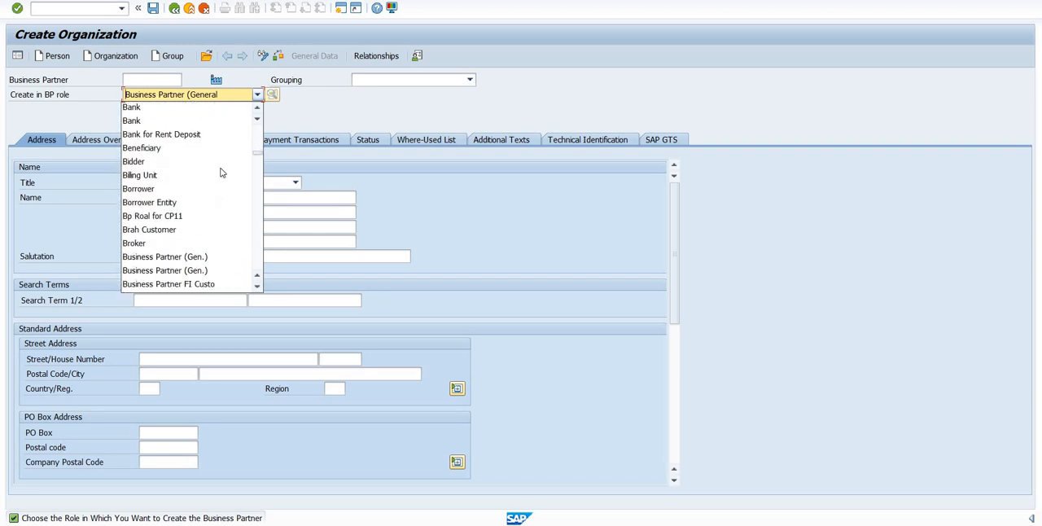
scroll(221, 171, "down", 5)
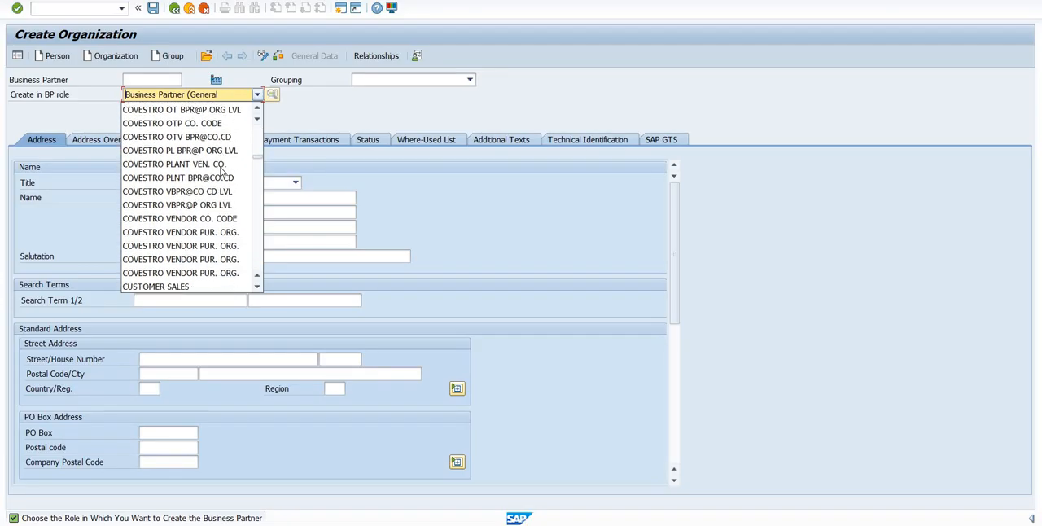
scroll(220, 172, "down", 3)
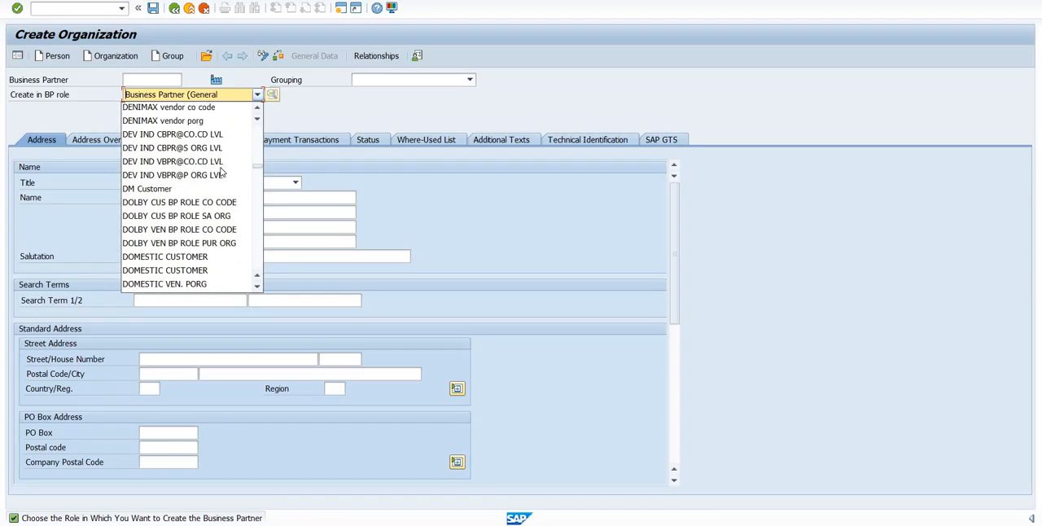
scroll(220, 170, "down", 5)
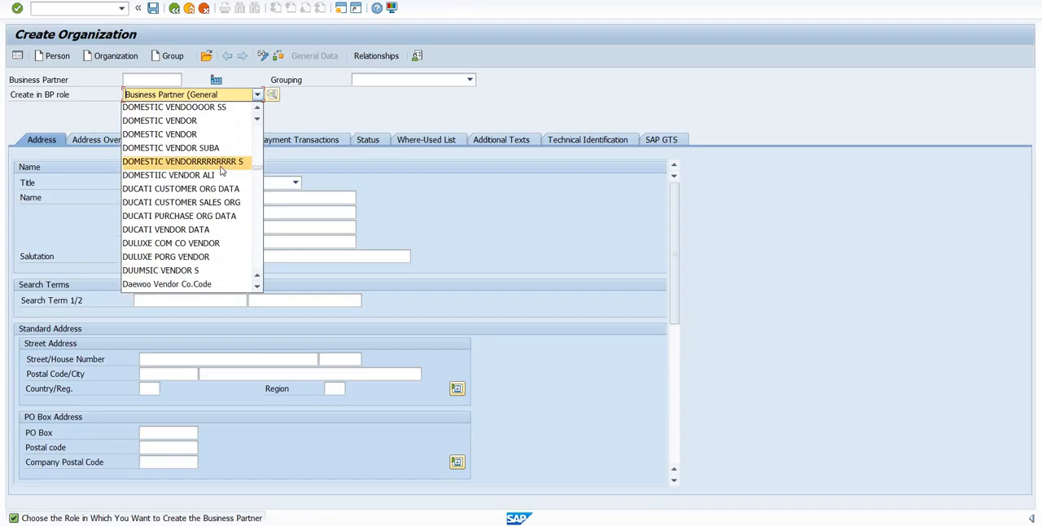
scroll(220, 171, "down", 1)
scroll(220, 170, "up", 4)
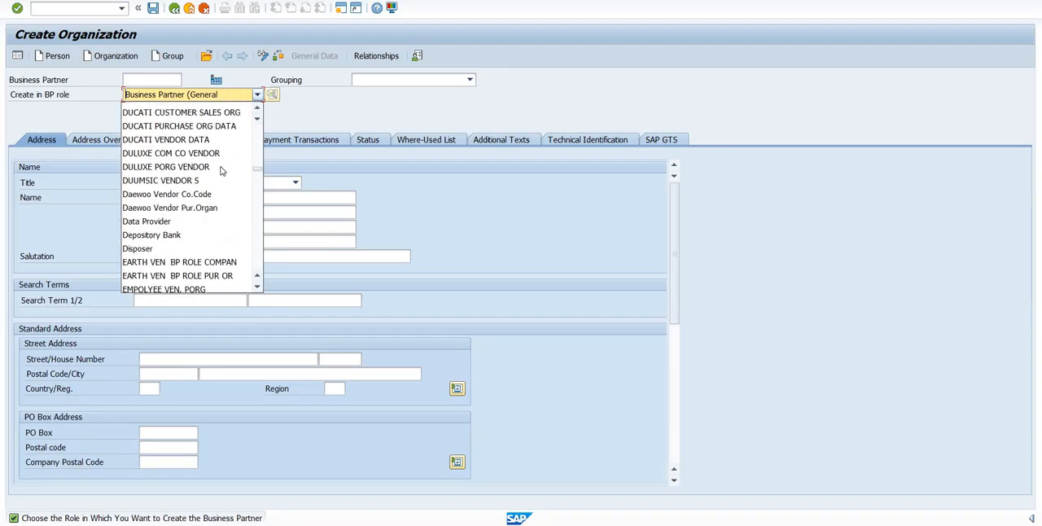
scroll(220, 170, "up", 3)
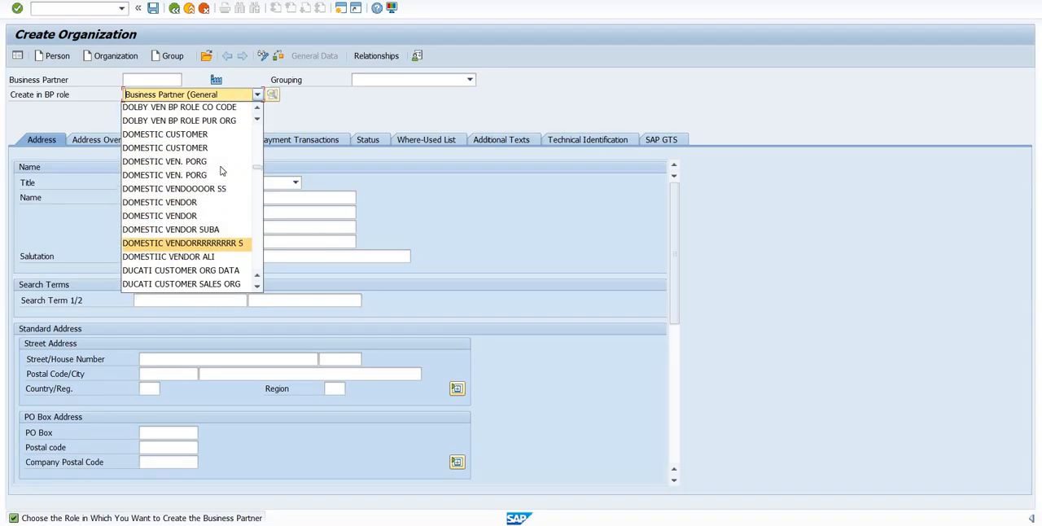
scroll(221, 170, "down", 3)
scroll(221, 170, "down", 10)
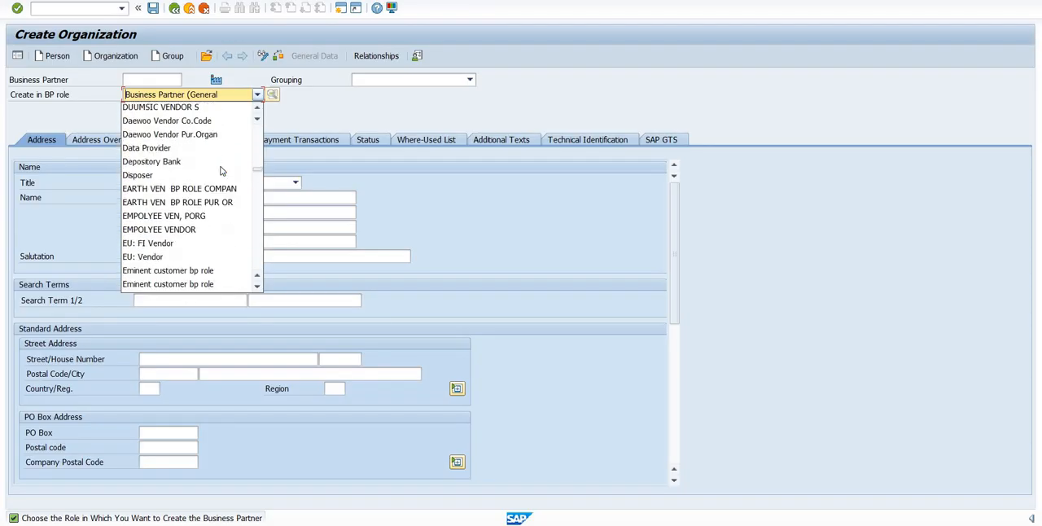
scroll(221, 170, "down", 4)
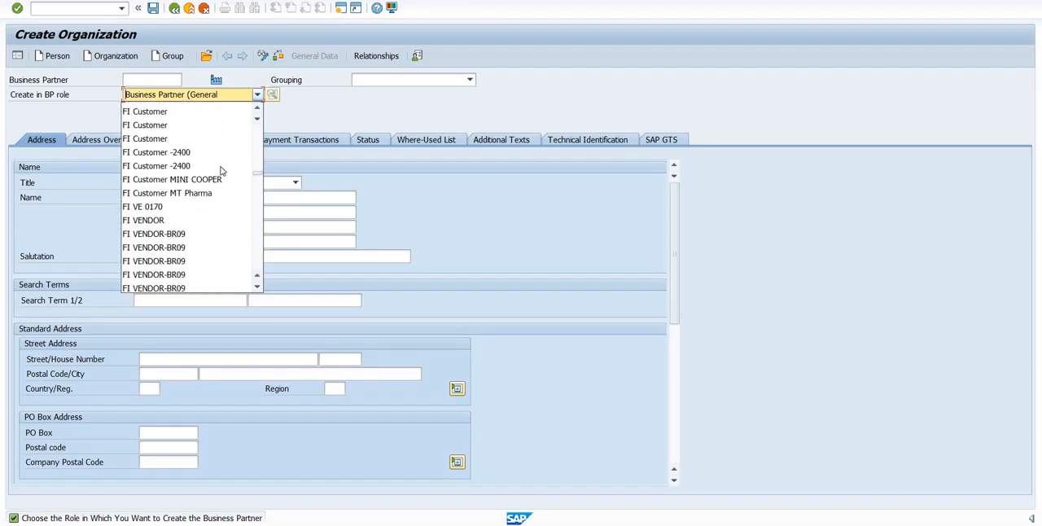
scroll(220, 170, "down", 4)
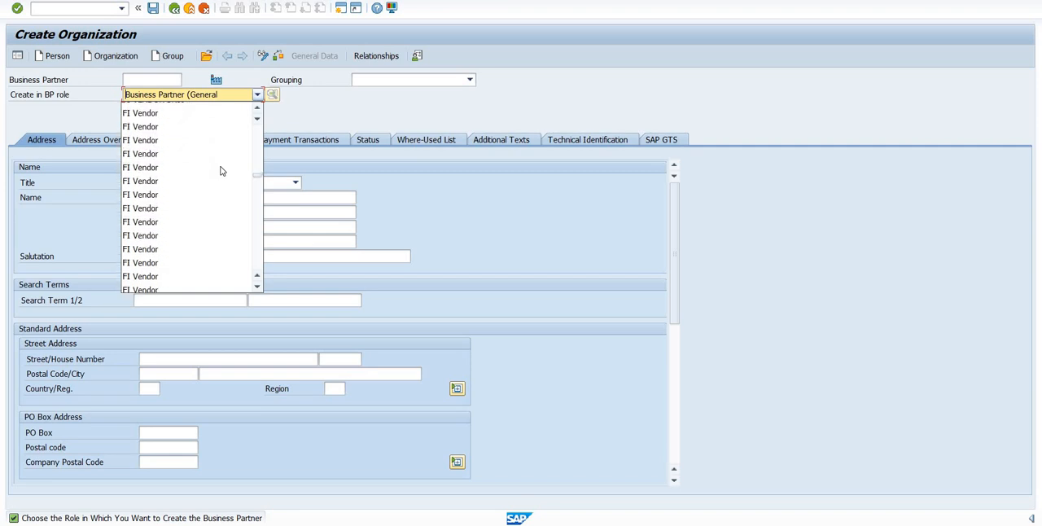
scroll(179, 158, "down", 2)
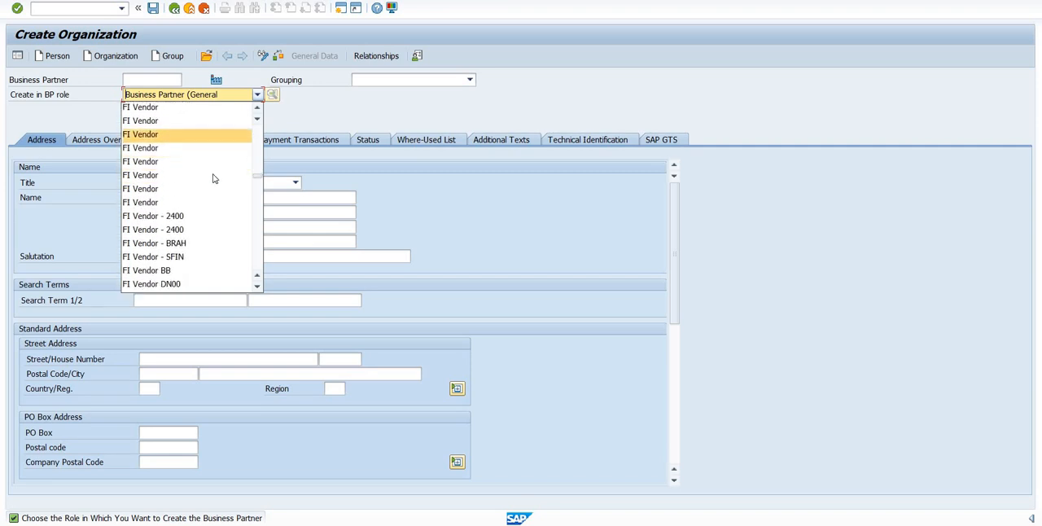
scroll(221, 171, "down", 1)
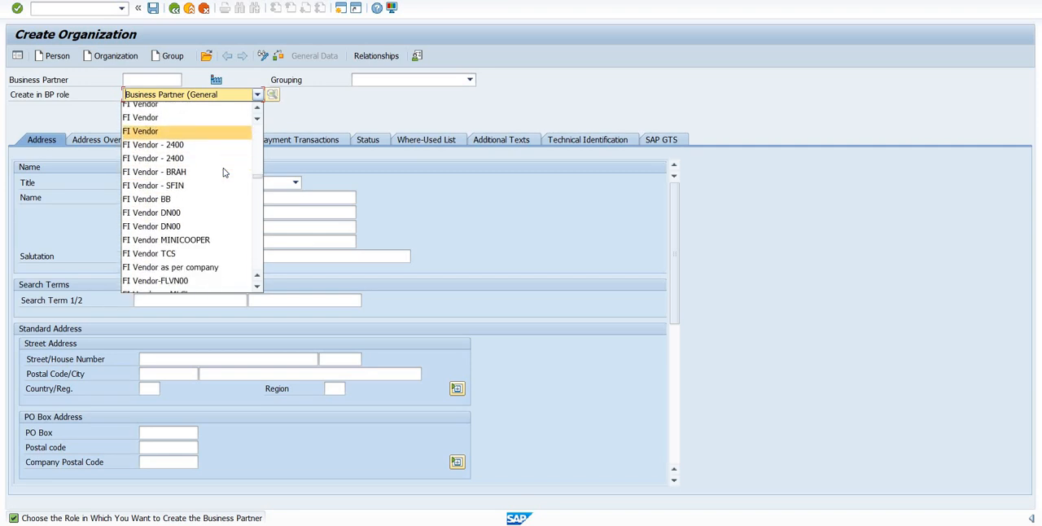
left_click(196, 283)
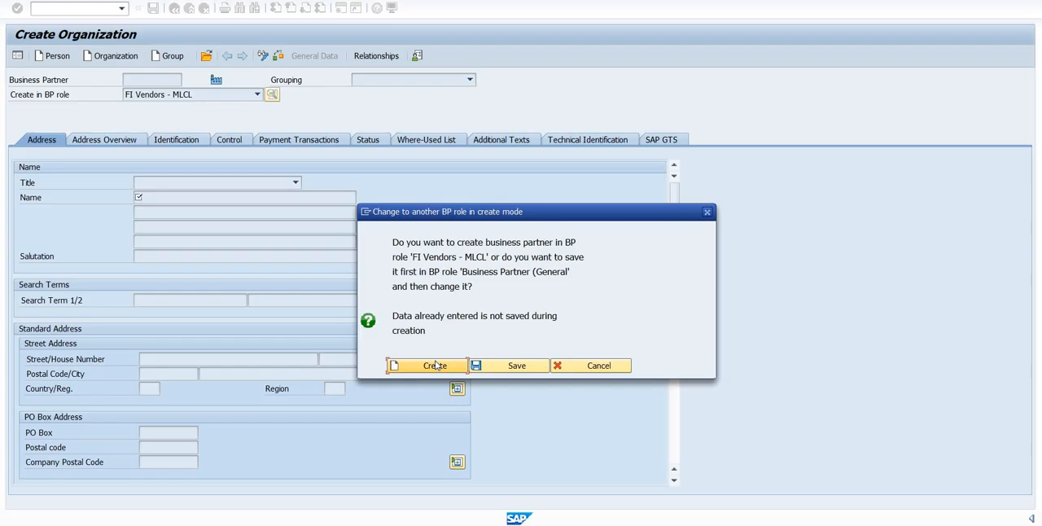
left_click(437, 367)
- Set the business partner's grouping to Foreign Vendots - MLCL and confirm the selection
left_click(413, 81)
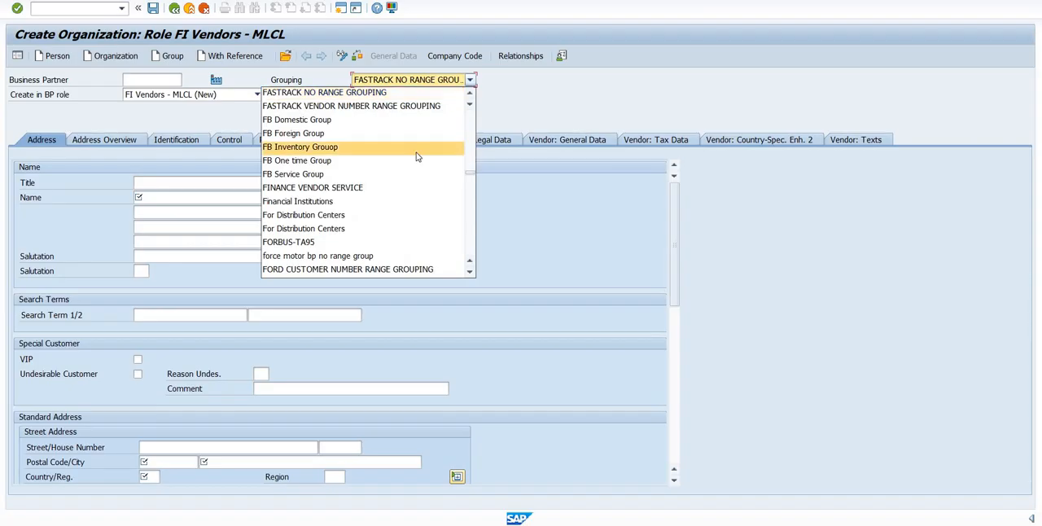
scroll(416, 157, "up", 2)
scroll(416, 157, "down", 3)
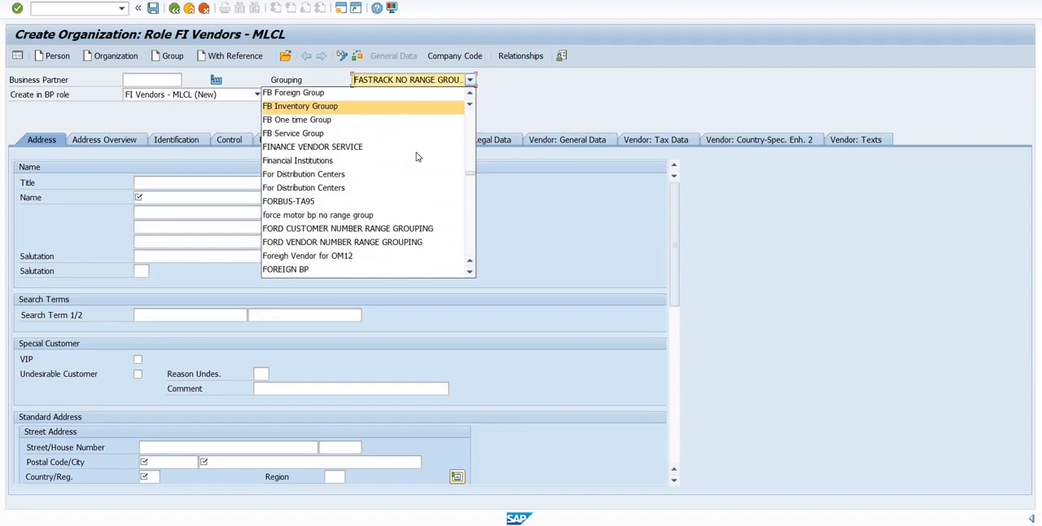
scroll(416, 156, "down", 2)
scroll(416, 156, "down", 1)
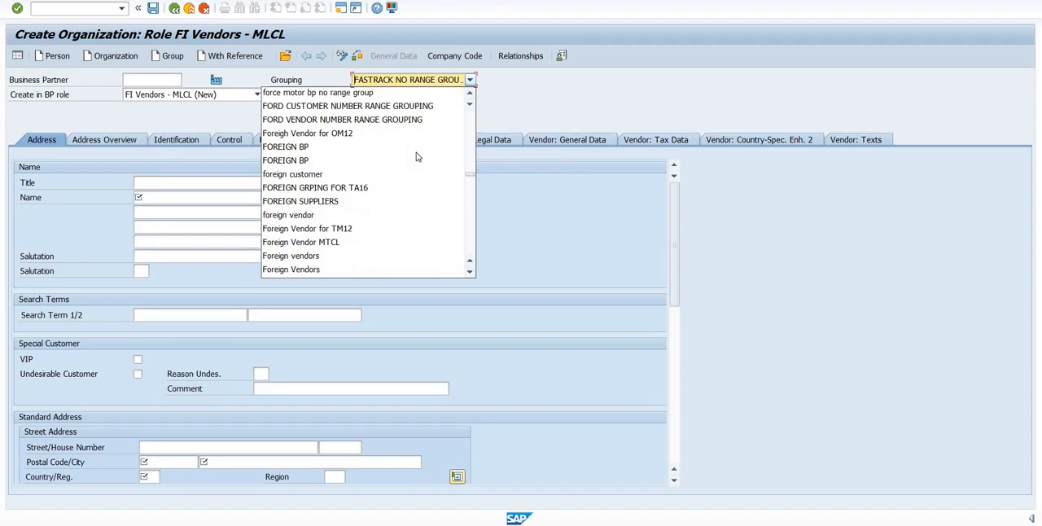
scroll(416, 157, "down", 1)
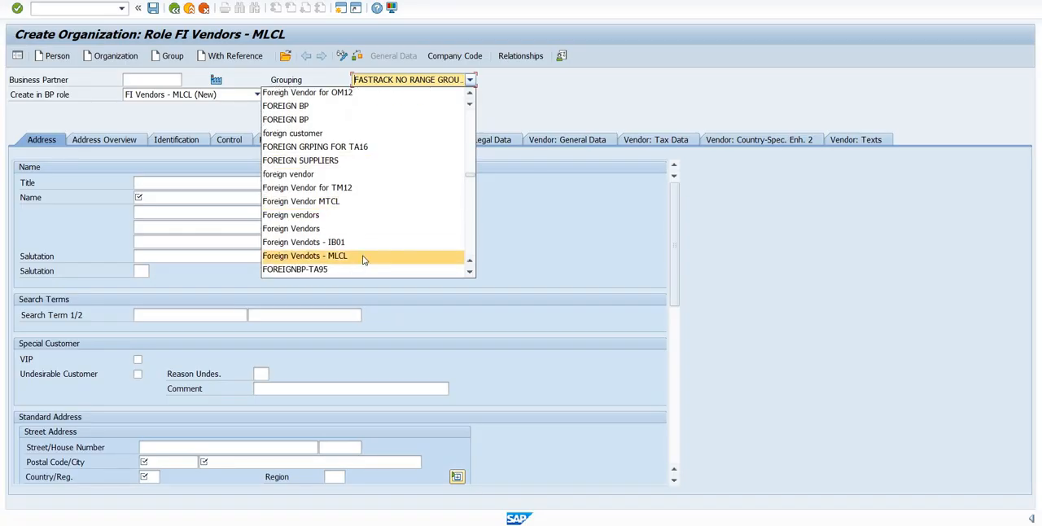
key("Return")
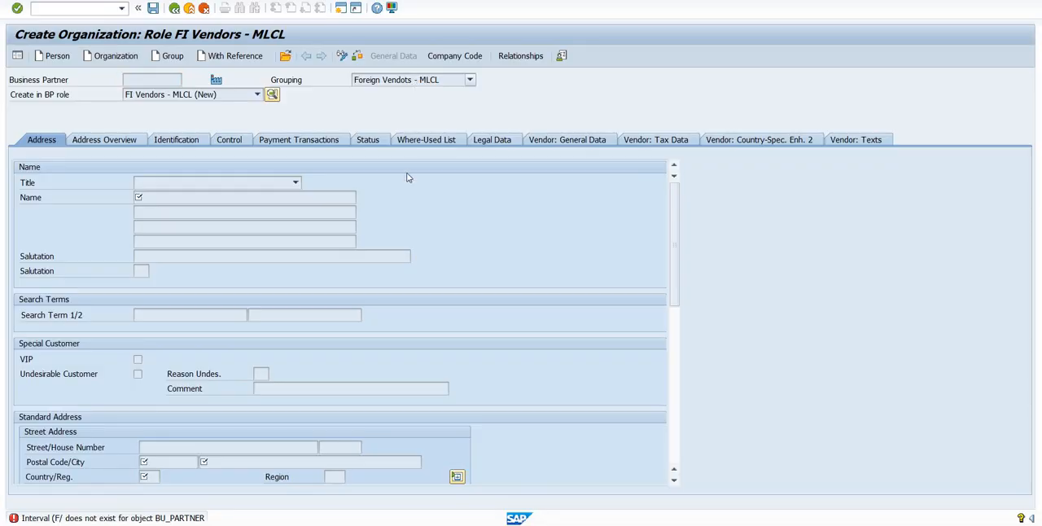
key("Return")
key("Return")
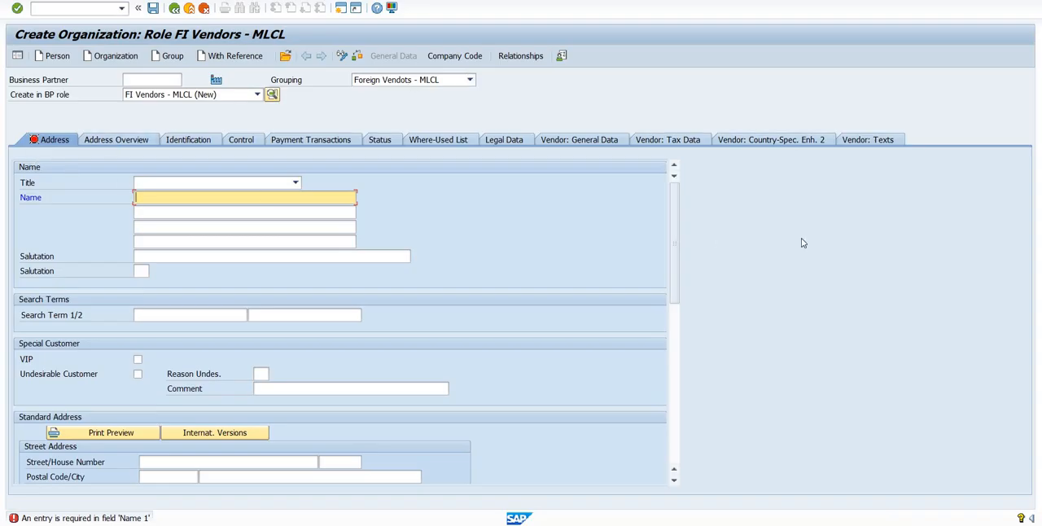
- Check the account group assigned in the general data of the new vendor
left_click(598, 144)
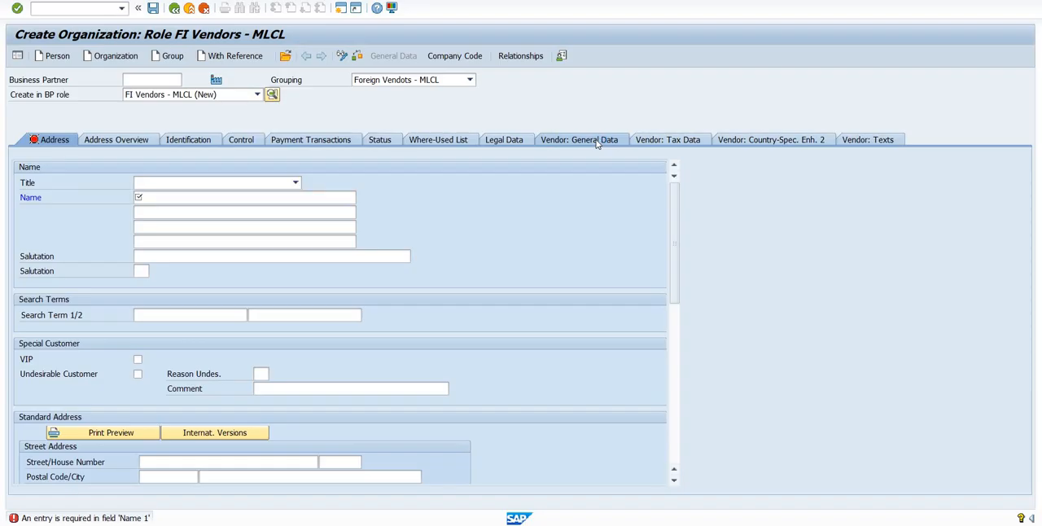
left_click(598, 145)
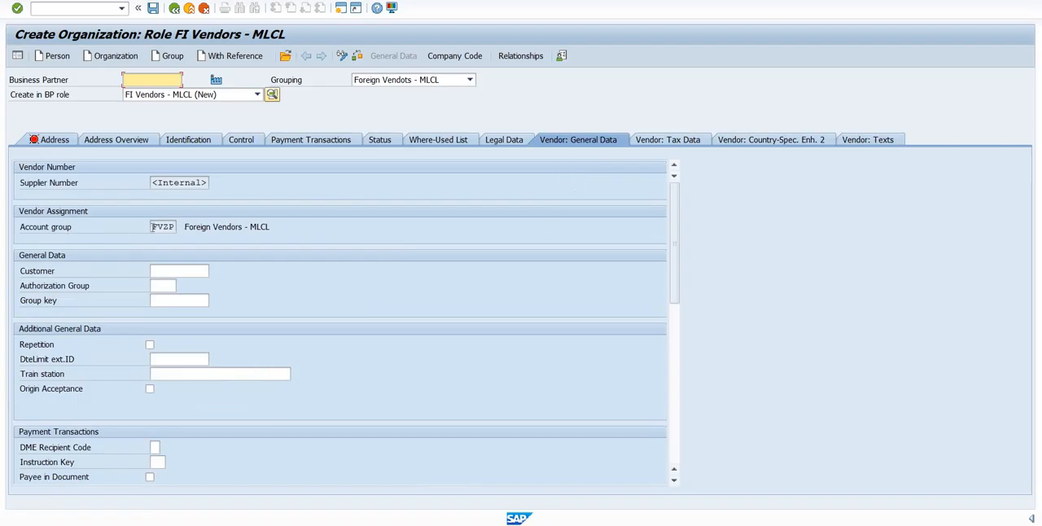
left_click(171, 227)
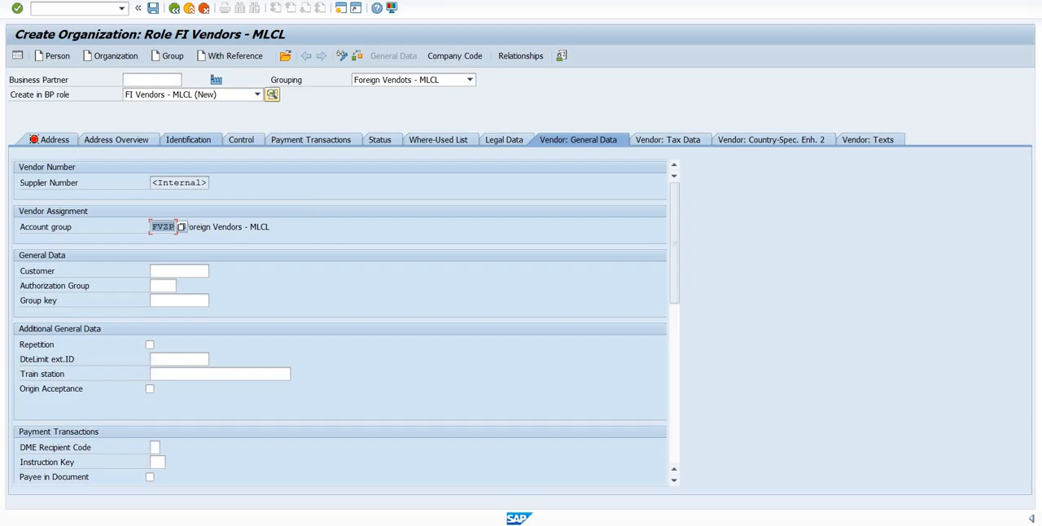
left_click(191, 140)
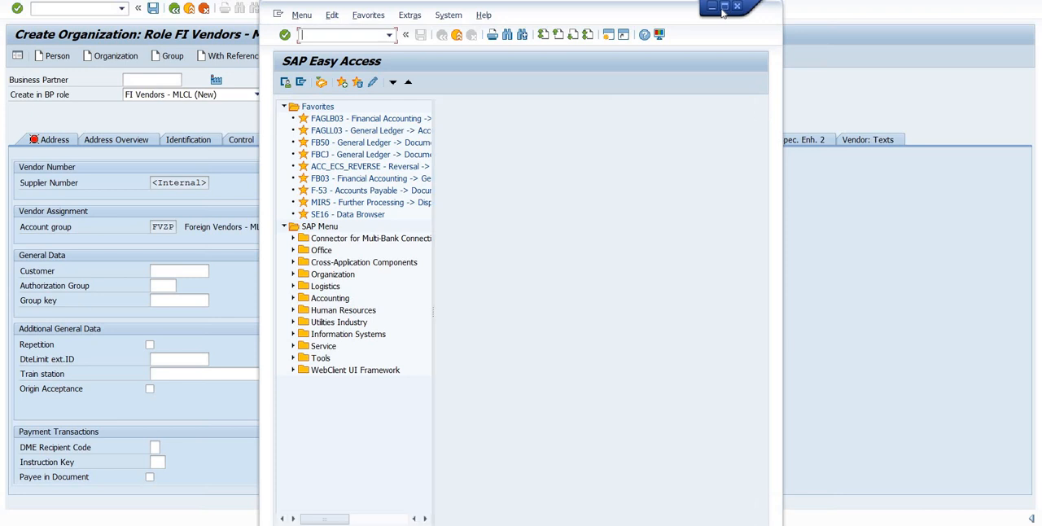
- Run transaction SPRO in a separate, maximized SAP session to open the customizing project screen
left_click(724, 6)
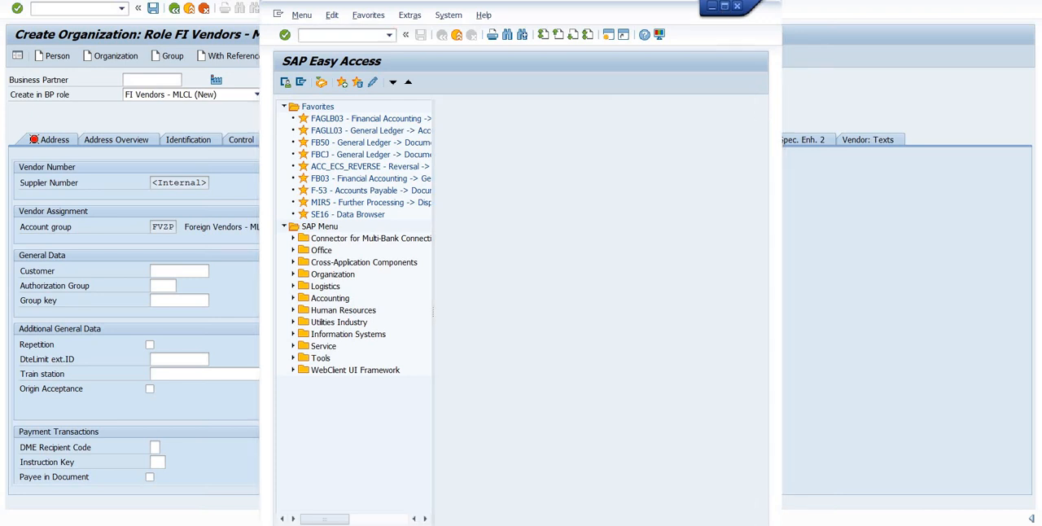
type("spro")
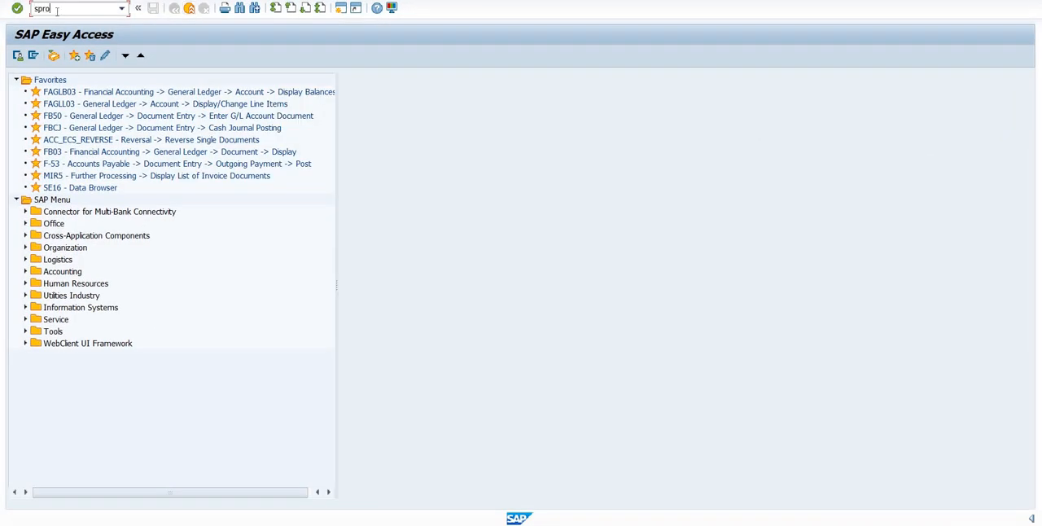
key("Return")
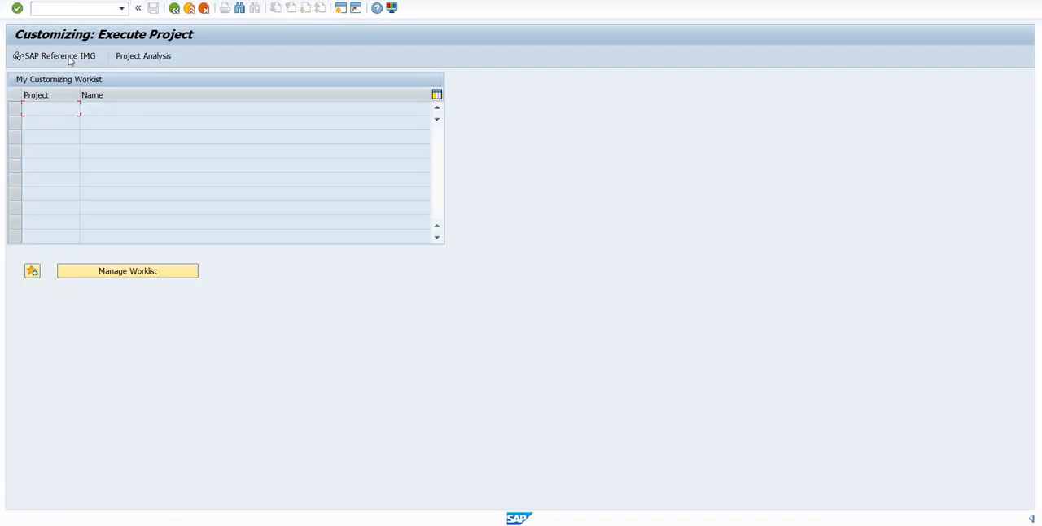
- Open the SAP Reference IMG and expand Cross-Application Components down to the contents of SAP Business Partner
left_click(70, 57)
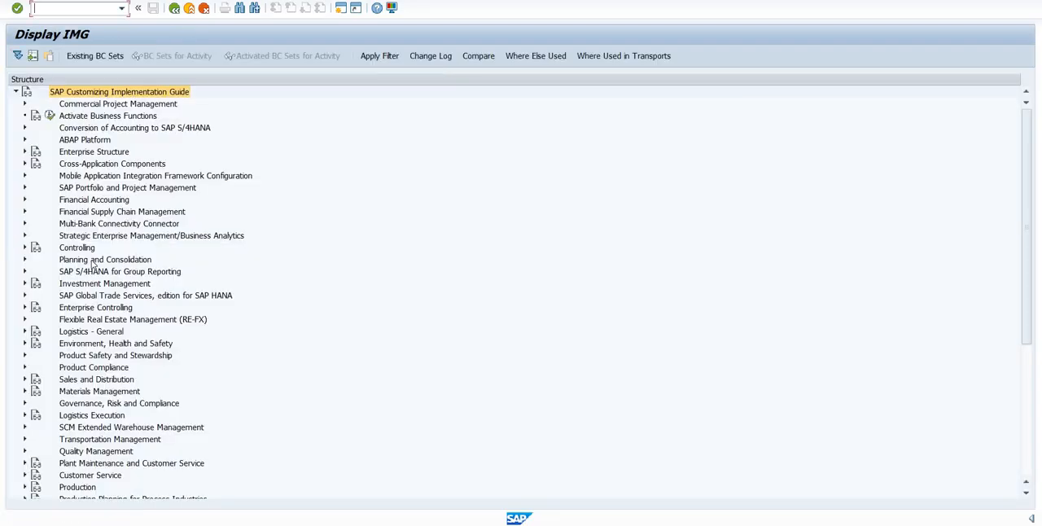
left_click(88, 165)
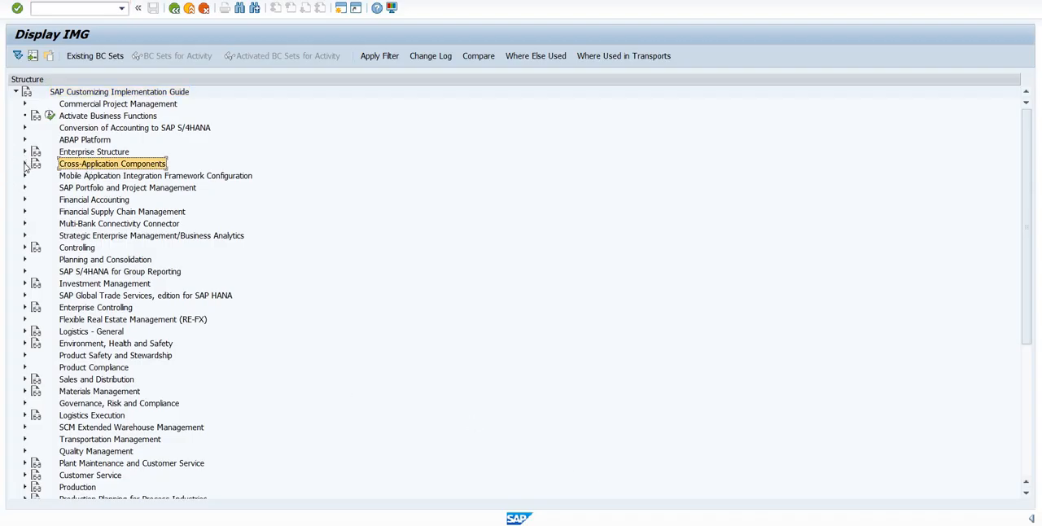
left_click(25, 166)
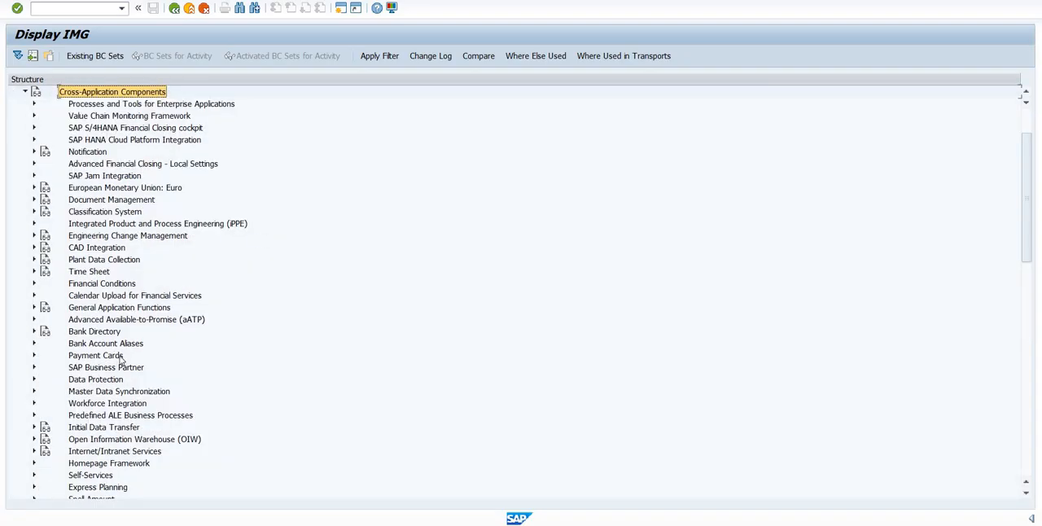
left_click(119, 368)
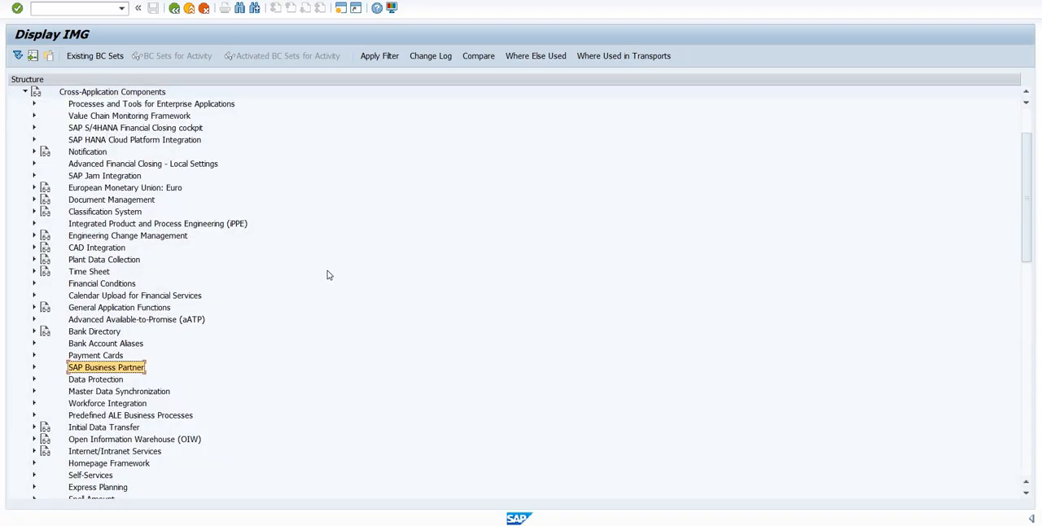
scroll(51, 366, "down", 1)
left_click(35, 343)
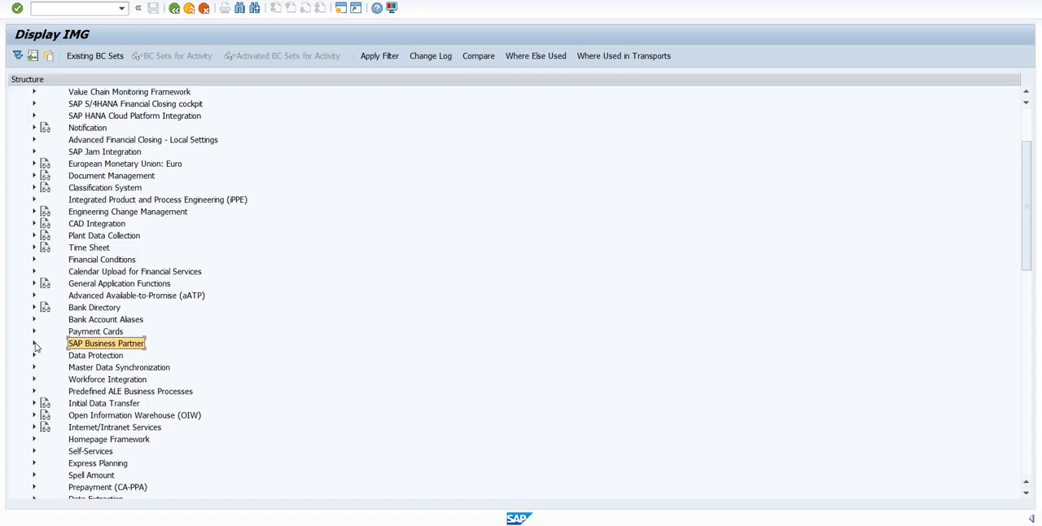
- Expand Business Partner and its Basic Settings, and select the Business Partner Roles node
scroll(124, 337, "down", 1)
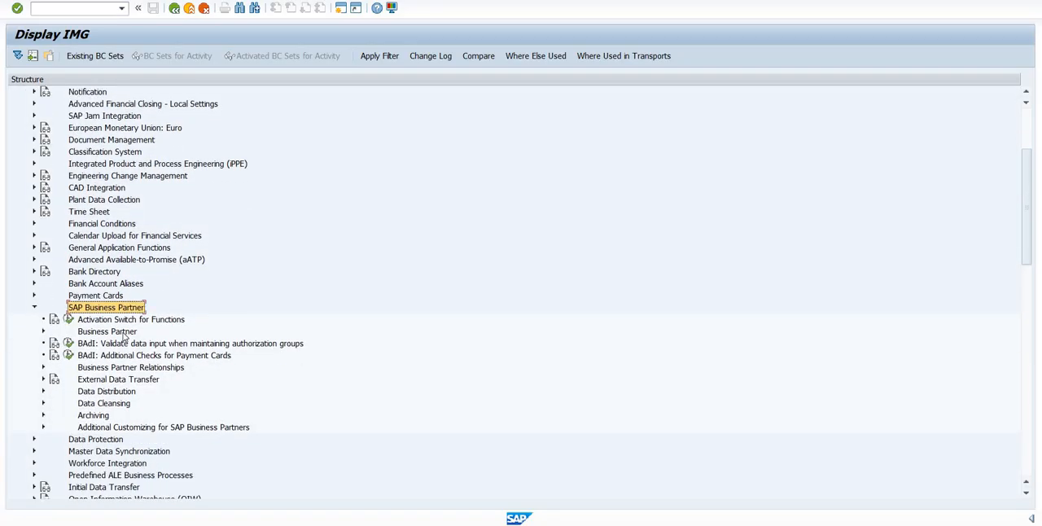
left_click(122, 333)
left_click(43, 332)
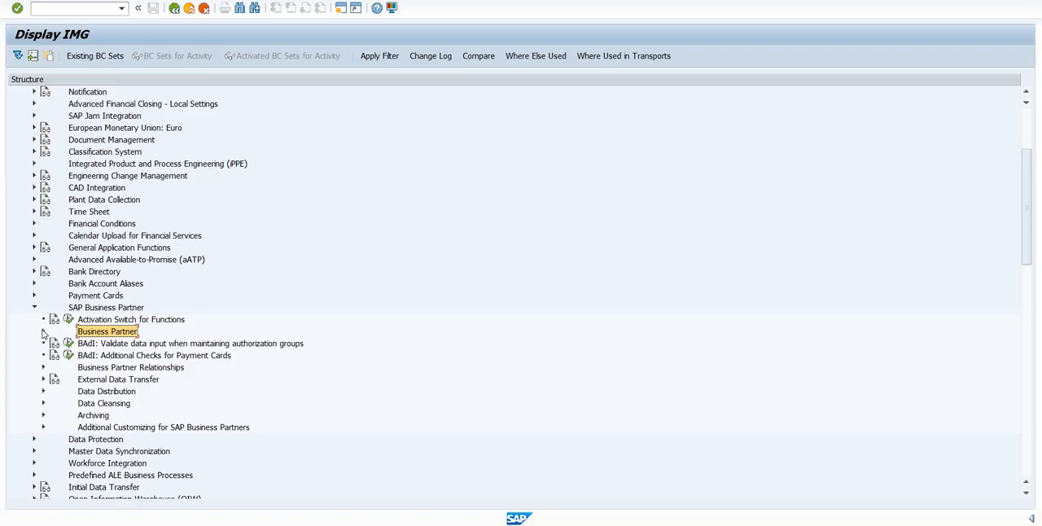
scroll(58, 326, "down", 1)
left_click(53, 322)
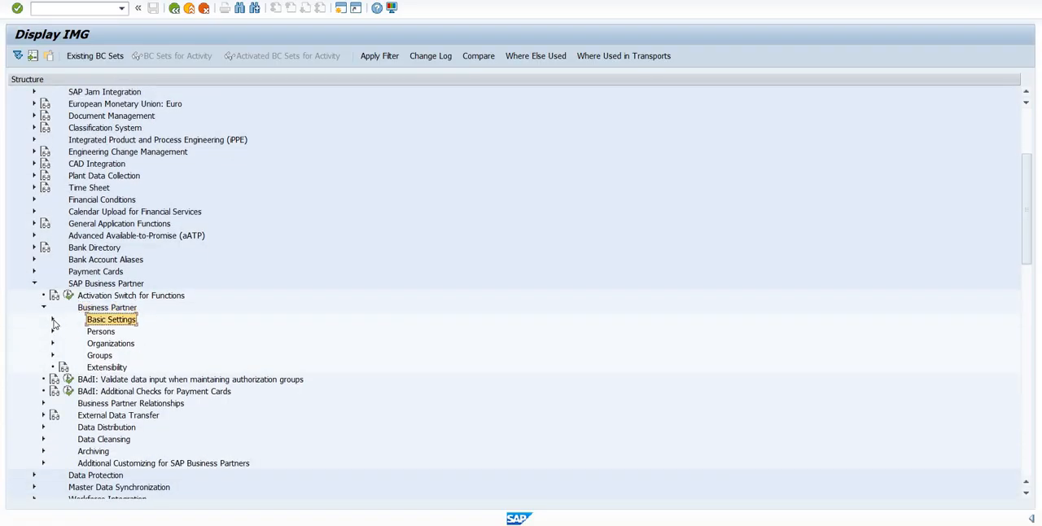
left_click(53, 322)
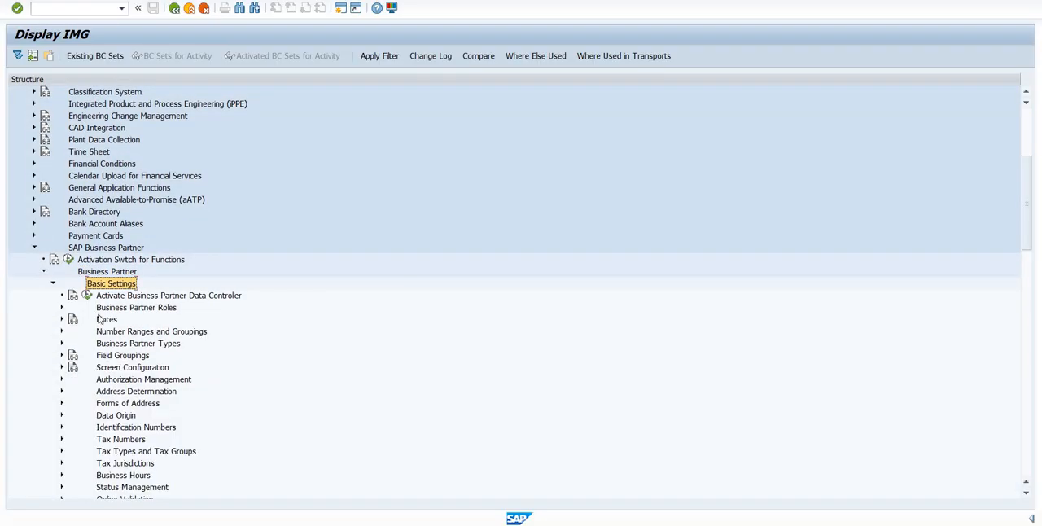
left_click(113, 311)
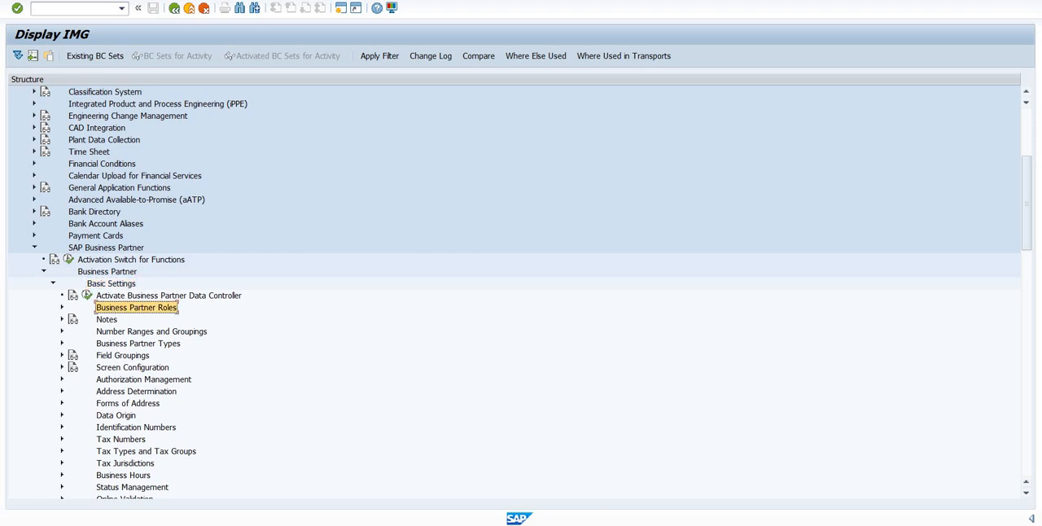
- Review the BP role in the vendor creation session and return to the IMG session
left_click(675, 452)
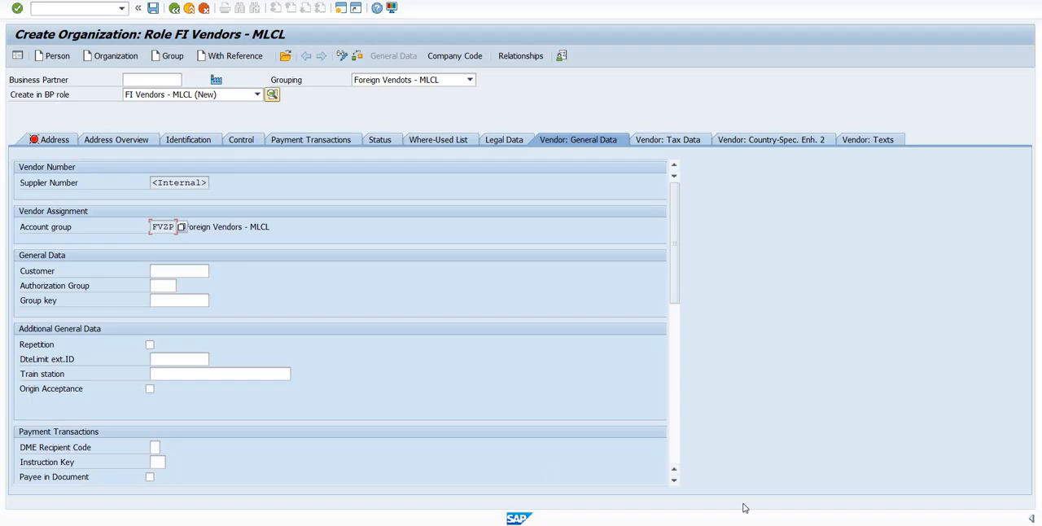
mouse_move(687, 524)
left_click(832, 471)
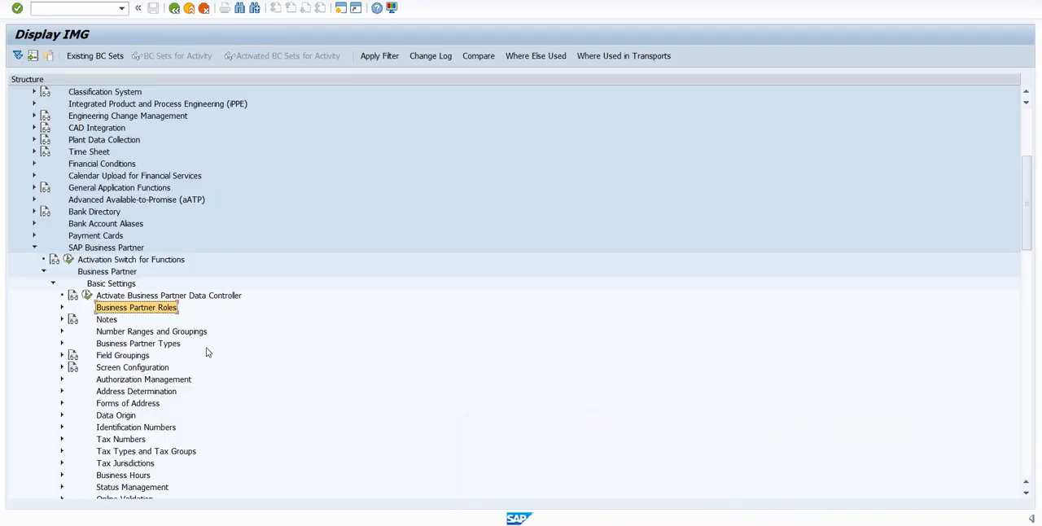
- Expand Business Partner Roles and execute the Define BP Roles activity
left_click(62, 308)
left_click(134, 332)
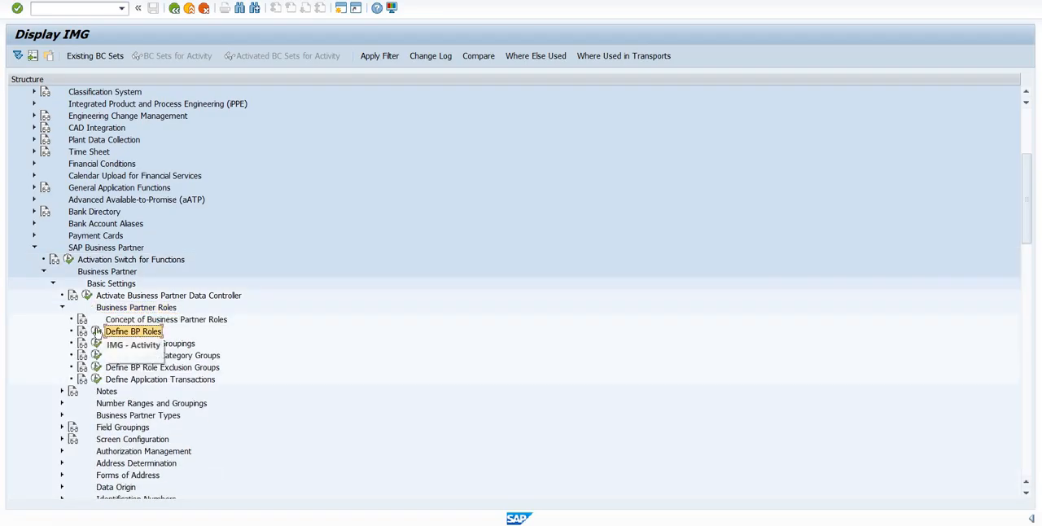
left_click(96, 332)
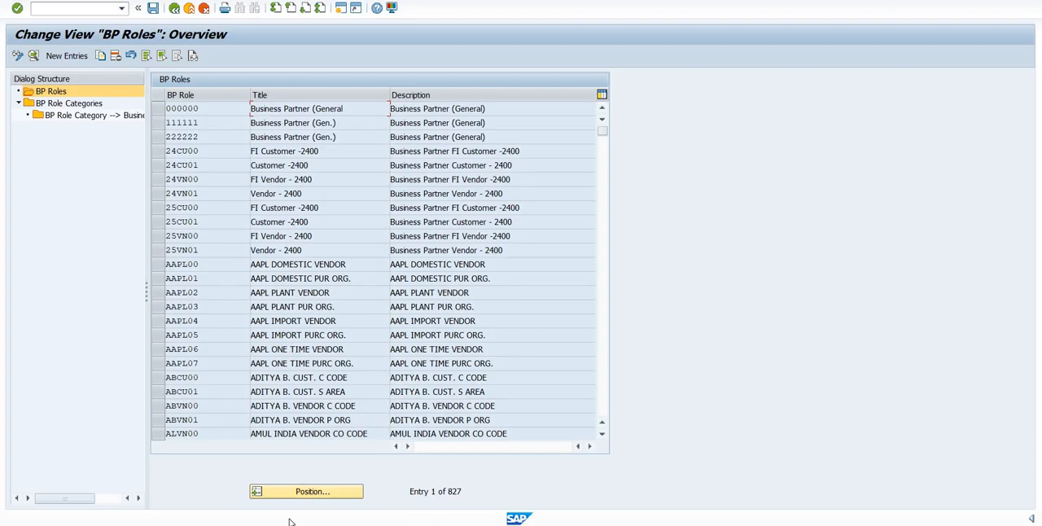
- Position the BP Roles overview at role FLVN00 to view the standard vendor roles
left_click(314, 495)
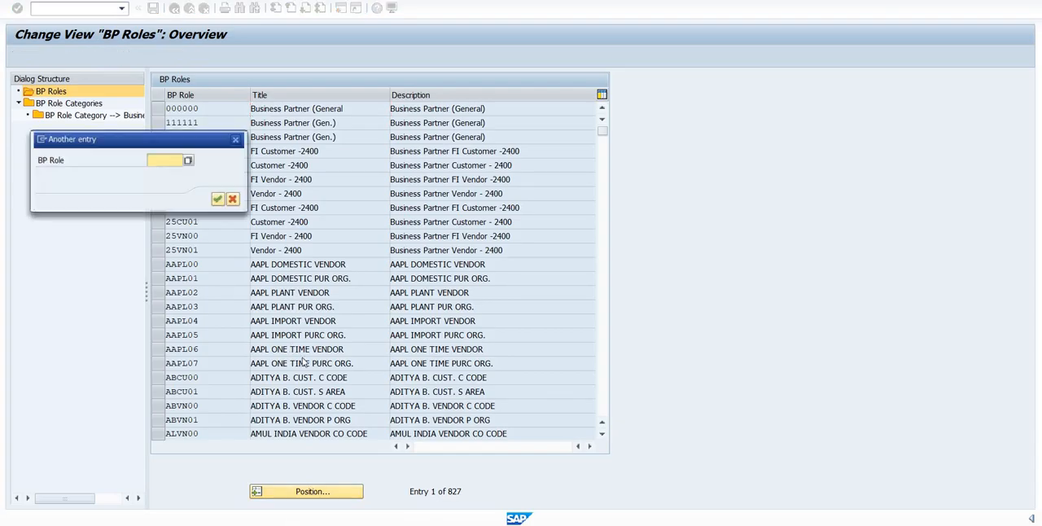
type("FLVN00")
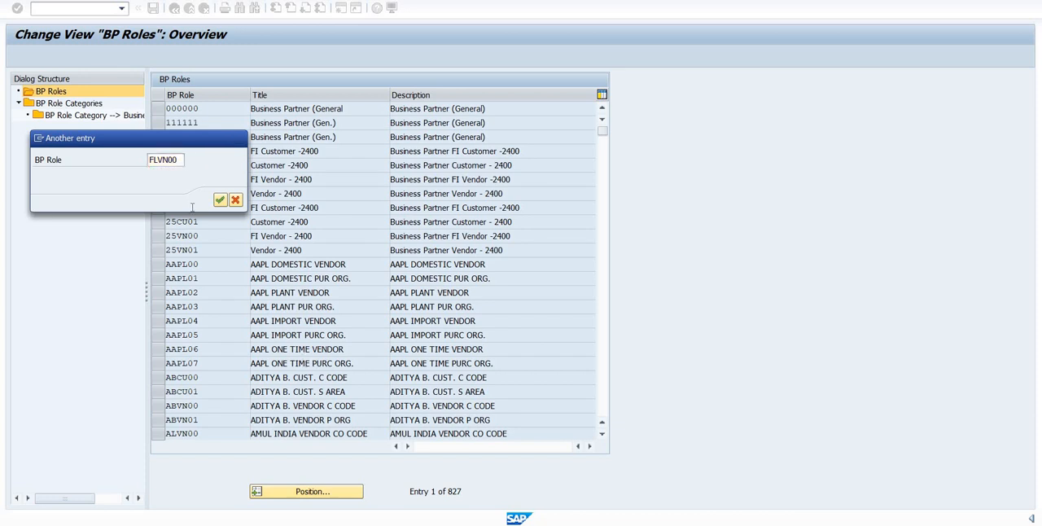
key("Return")
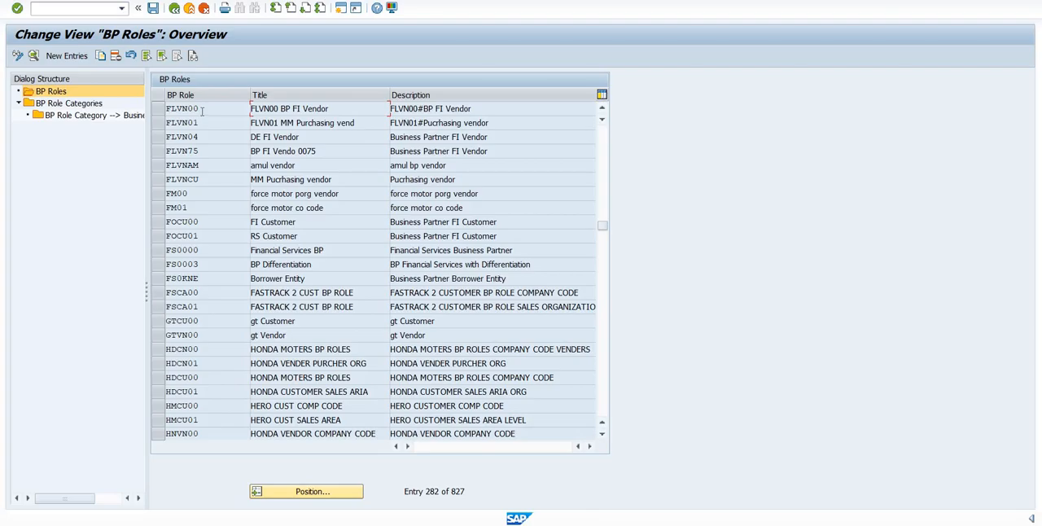
left_click(203, 122)
- Start a new BP role entry with the role key BPRDX and the title FI Vendors - DX
left_click(66, 56)
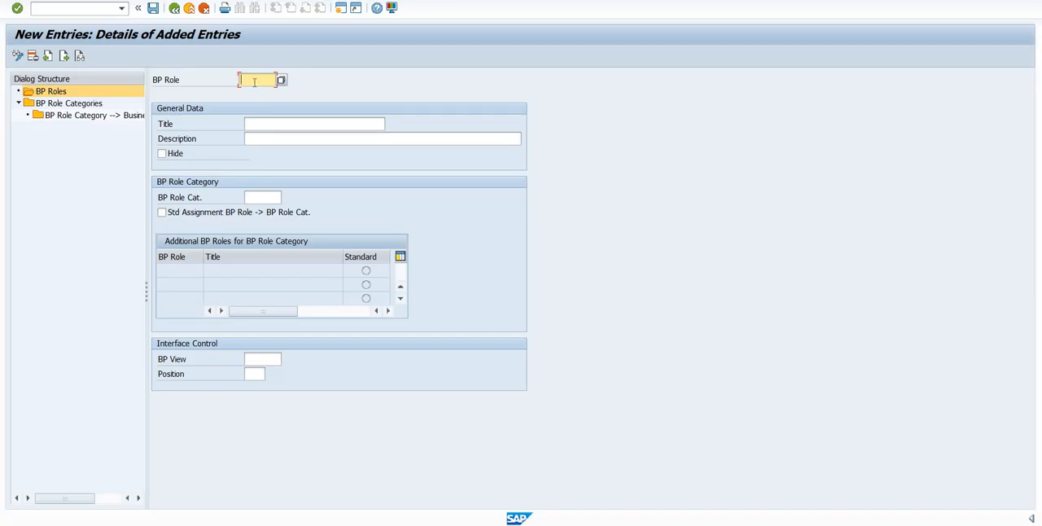
type("BPR")
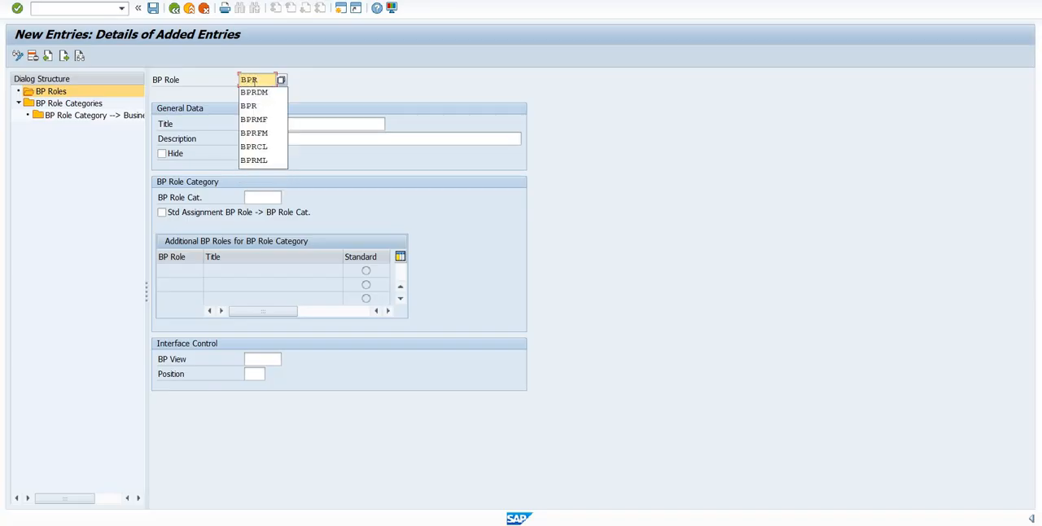
type("DX")
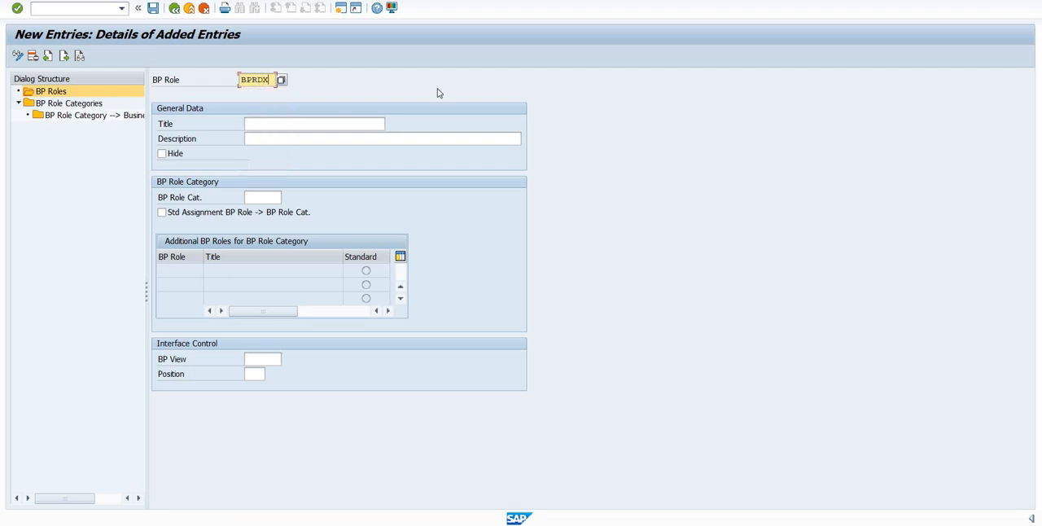
left_click(263, 124)
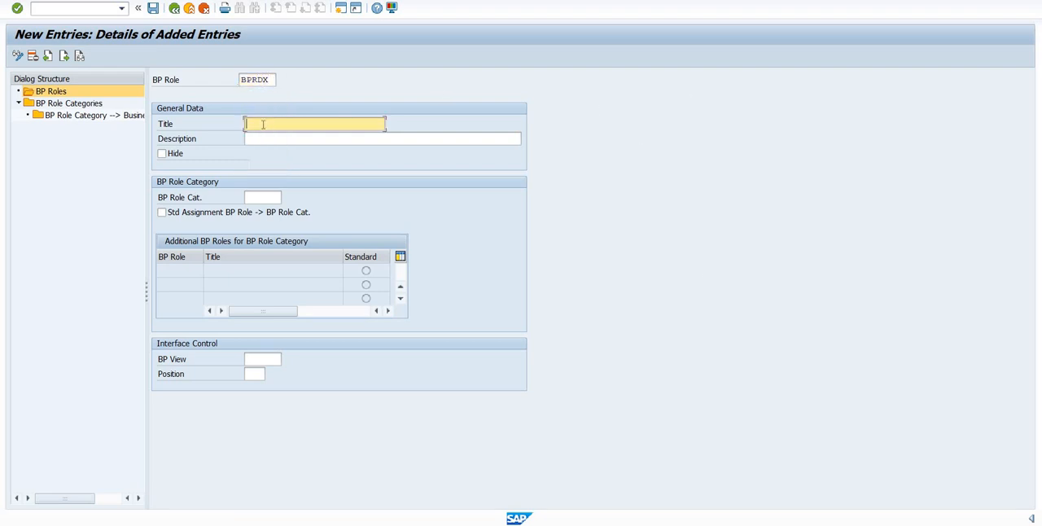
type("FI Ve")
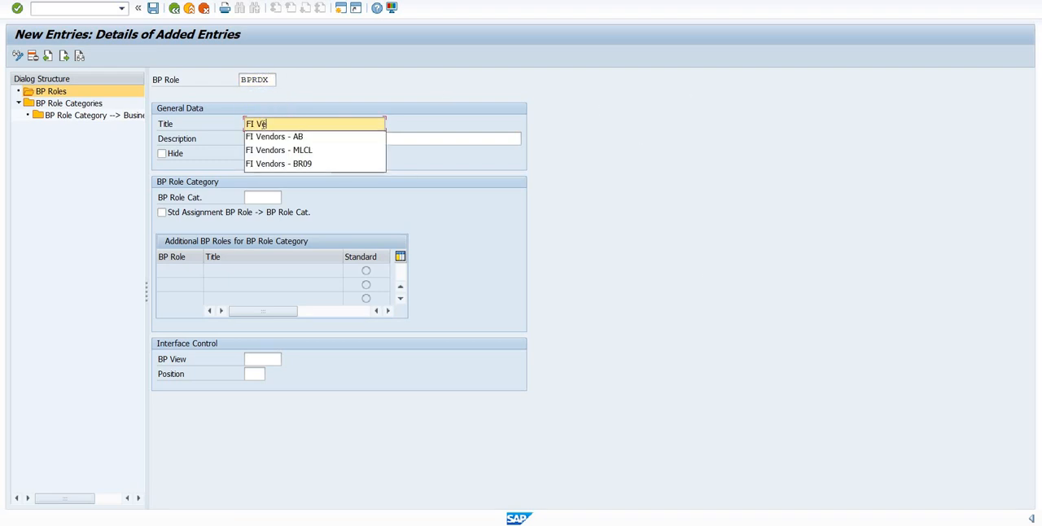
type("ndors - DX")
key("Tab")
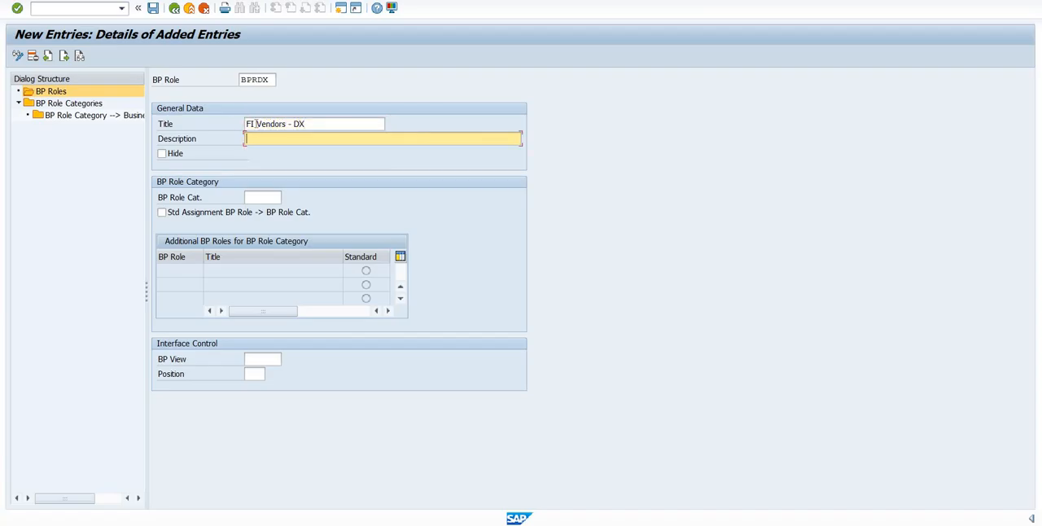
- Copy the new role's title, FI Vendors - DX, into its description
left_click(229, 123)
key("ctrl+c")
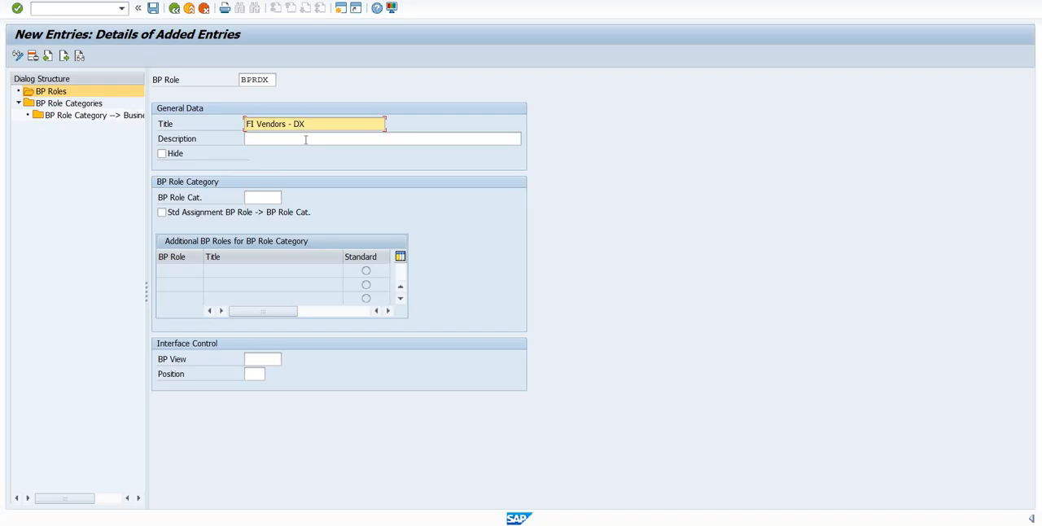
left_click(306, 139)
key("ctrl+v")
- Assign BP role category FLVN00 and BP view FLVN00 to the new role BPRDX
left_click(265, 197)
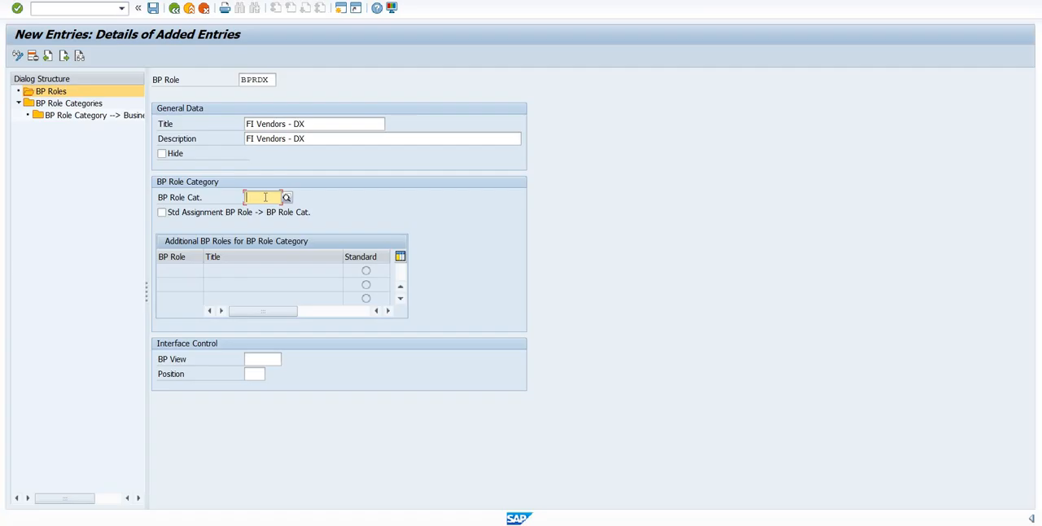
type("FLVN00")
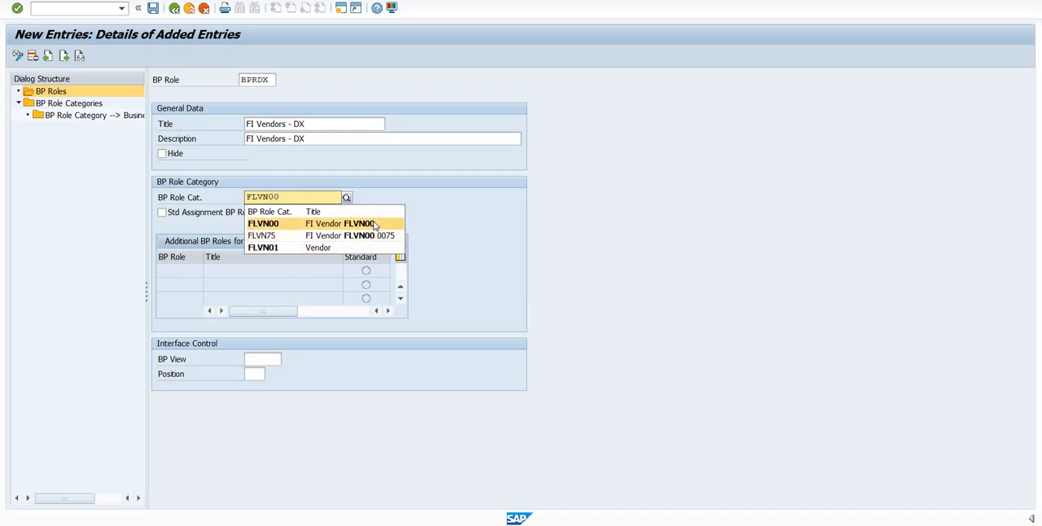
left_click(259, 358)
left_click(259, 359)
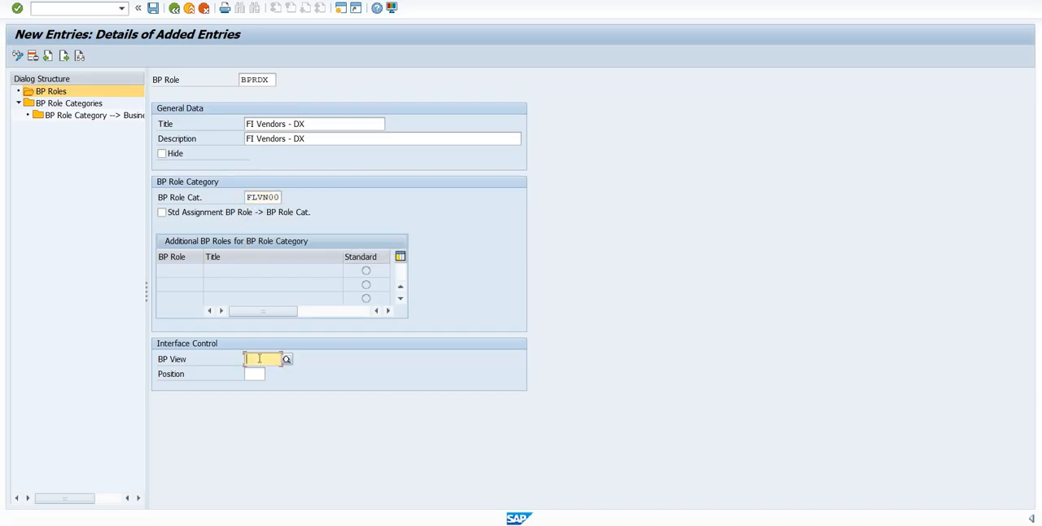
type("FLVN00")
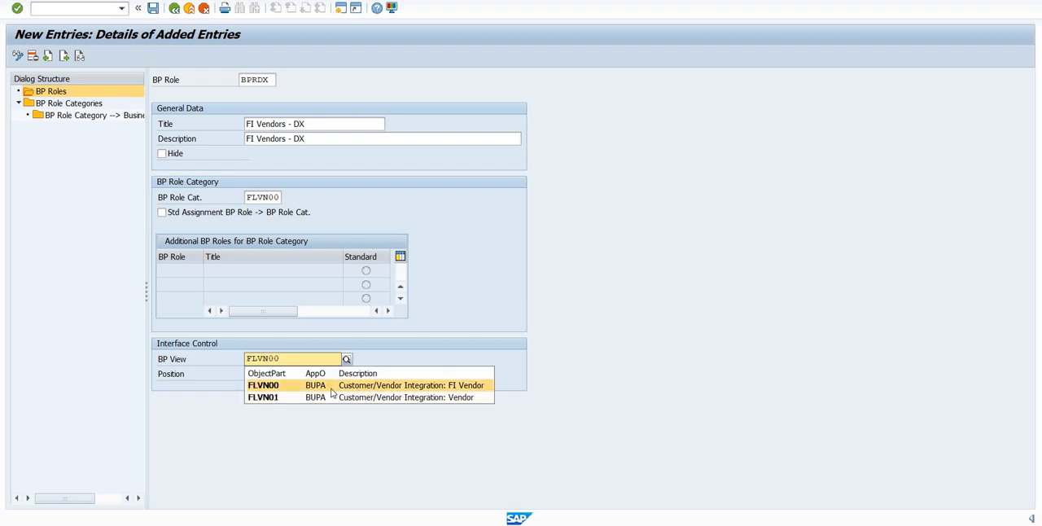
key("Return")
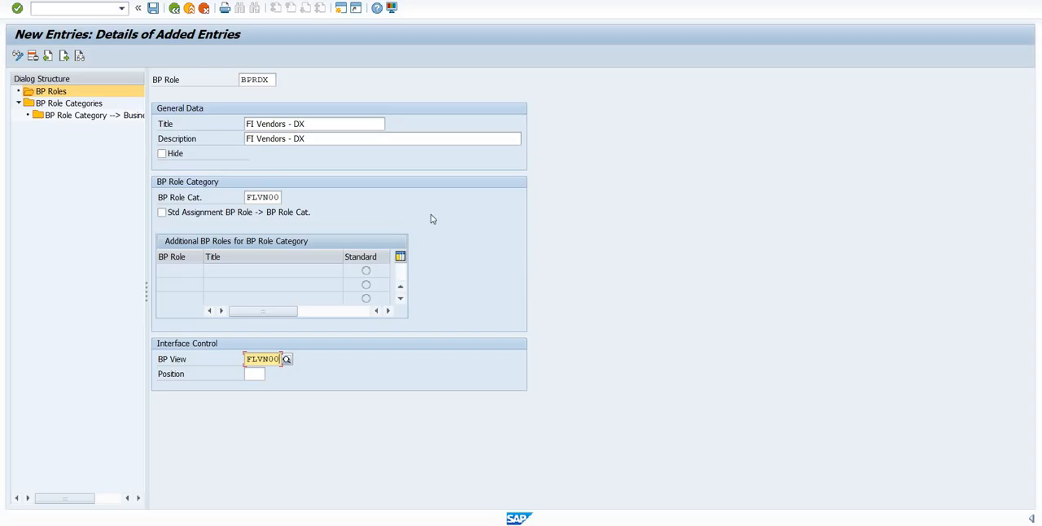
- Check the vendor creation session once more, return to the BPRDX role entry and save it
mouse_move(688, 521)
left_click(684, 478)
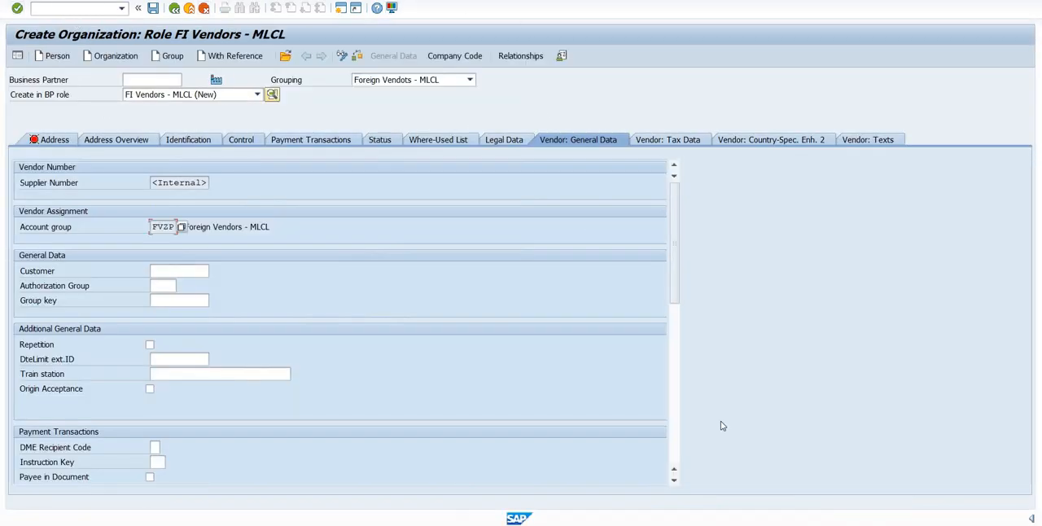
mouse_move(711, 513)
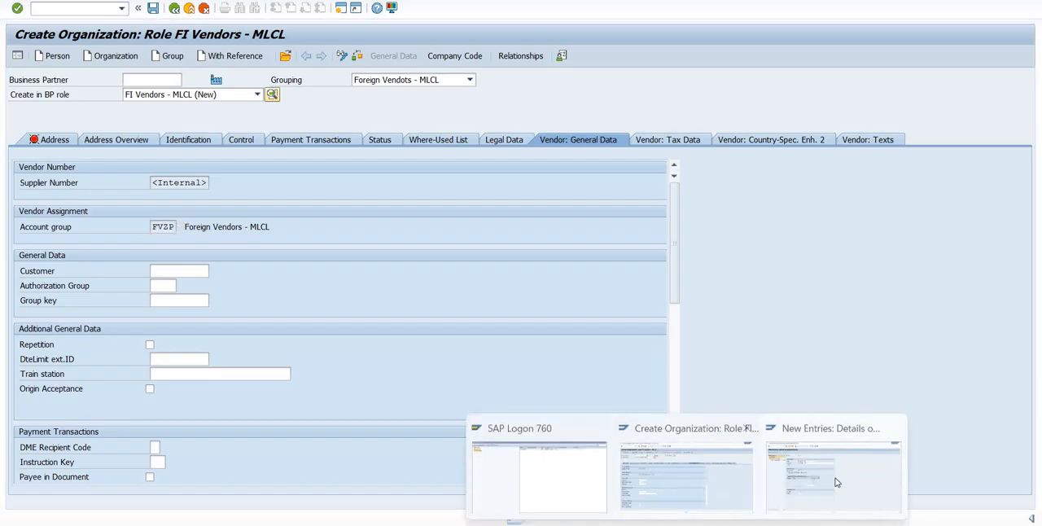
left_click(837, 481)
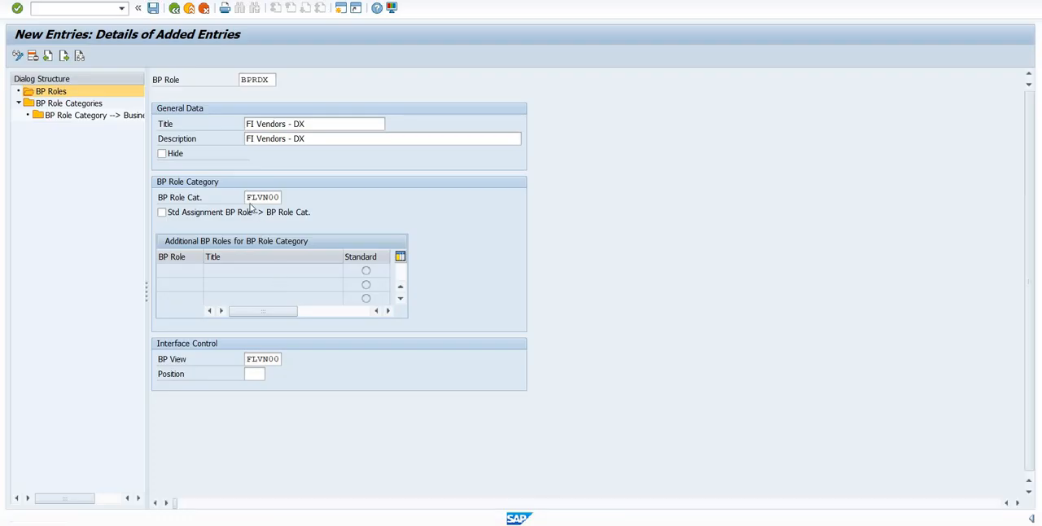
key("Return")
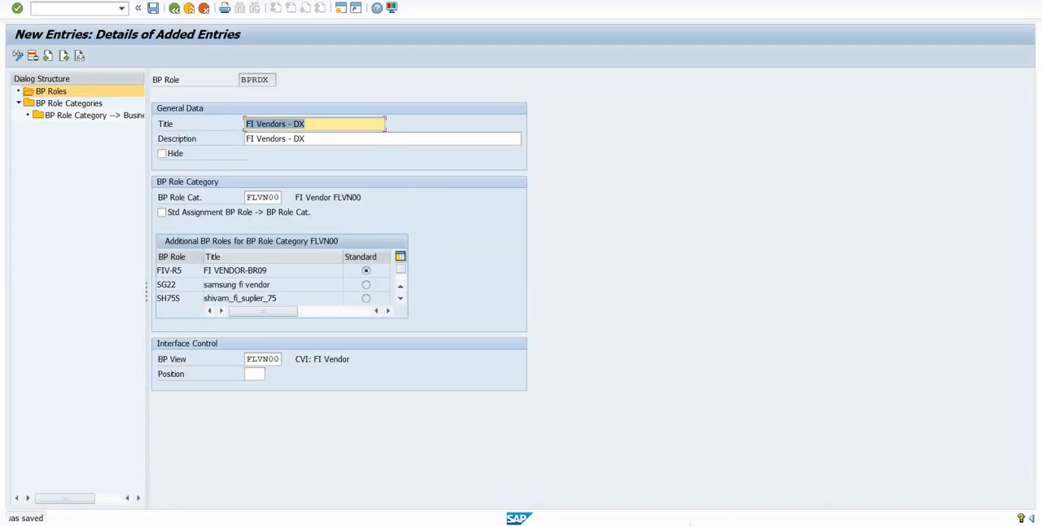
- Switch to the Word notes and add the line FLVN00 – FI Vendors below BP Roles
key("alt+Tab")
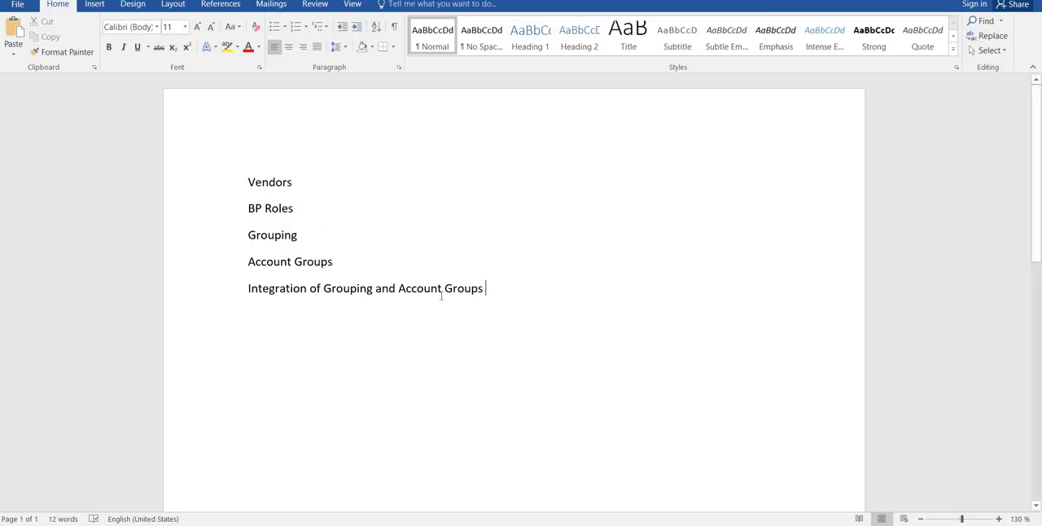
key("Return")
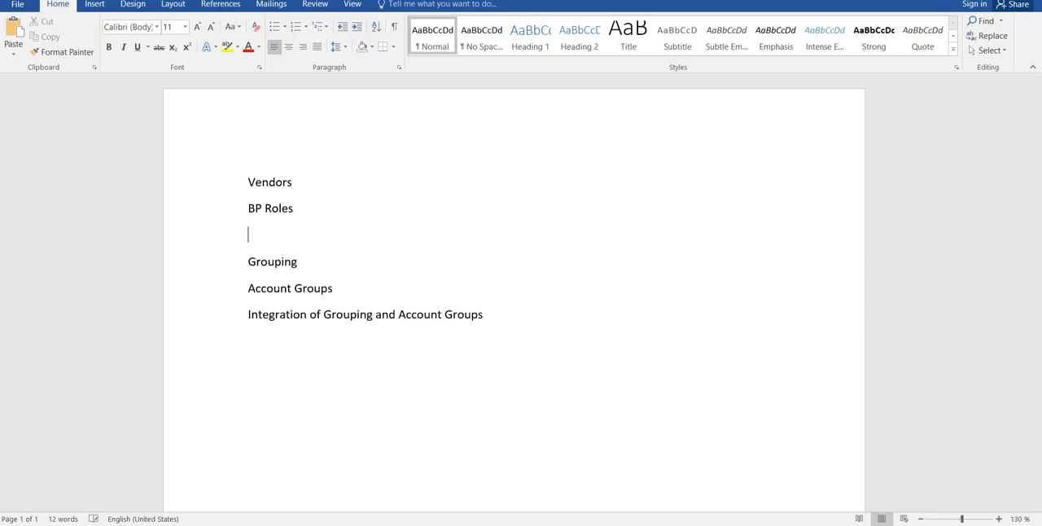
type("FLVN0")
type("0 - ")
type("FI Vend")
type("ors")
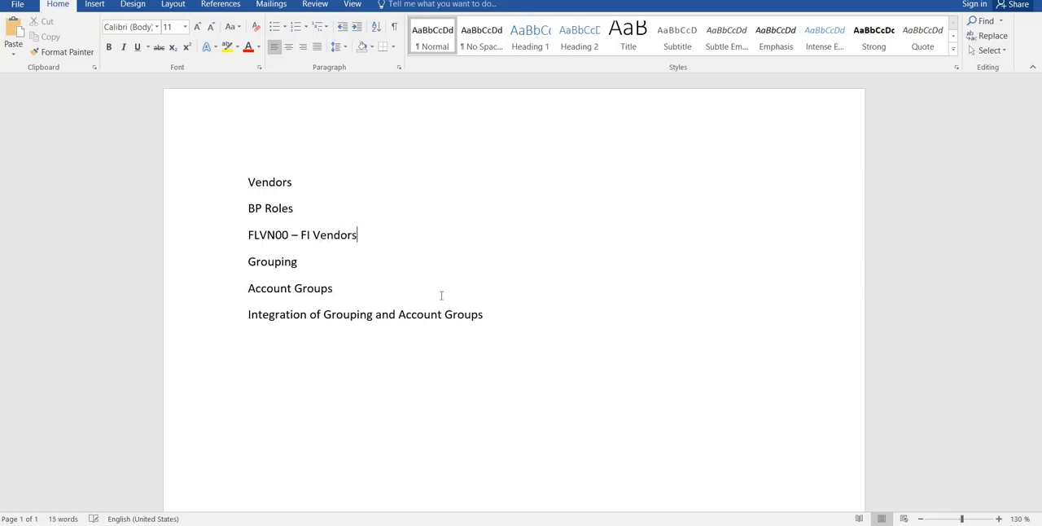
- Add the line FLVN01 – MM Vendors below the FI Vendors line, followed by an empty line
key("Return")
type("FL")
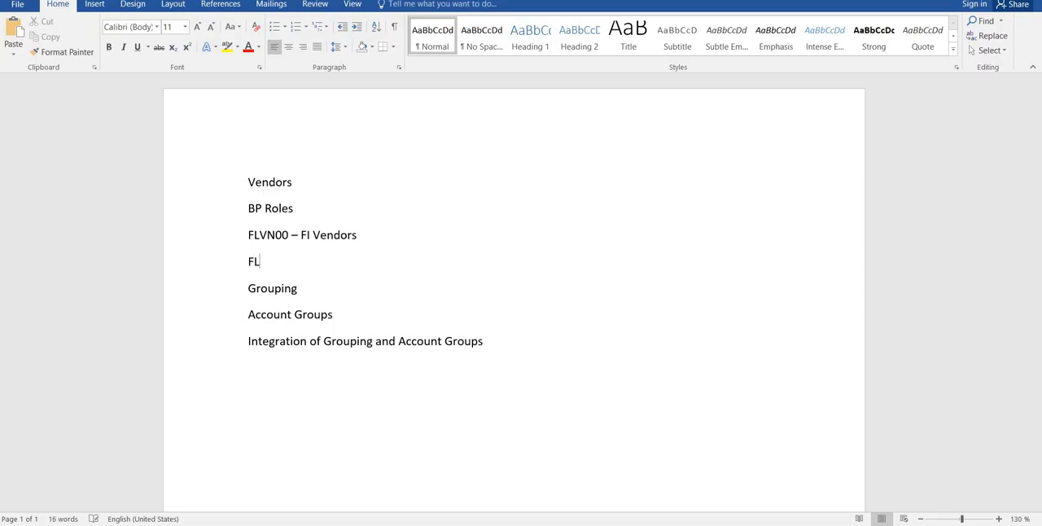
type("VN01 - ")
type("MM Vendors")
key("Return")
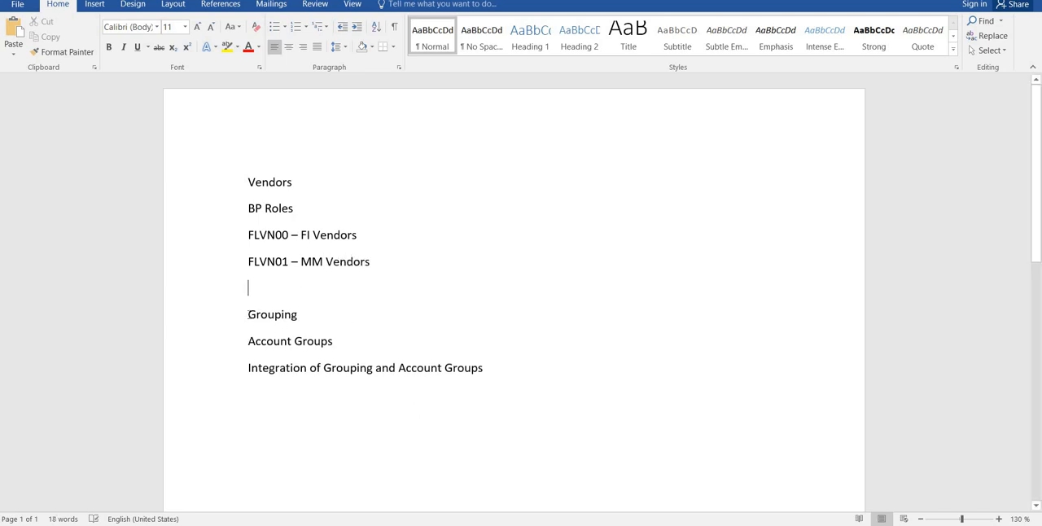
- Number the BP Roles line as list item 1 and the Grouping line as list item 2
type("2.")
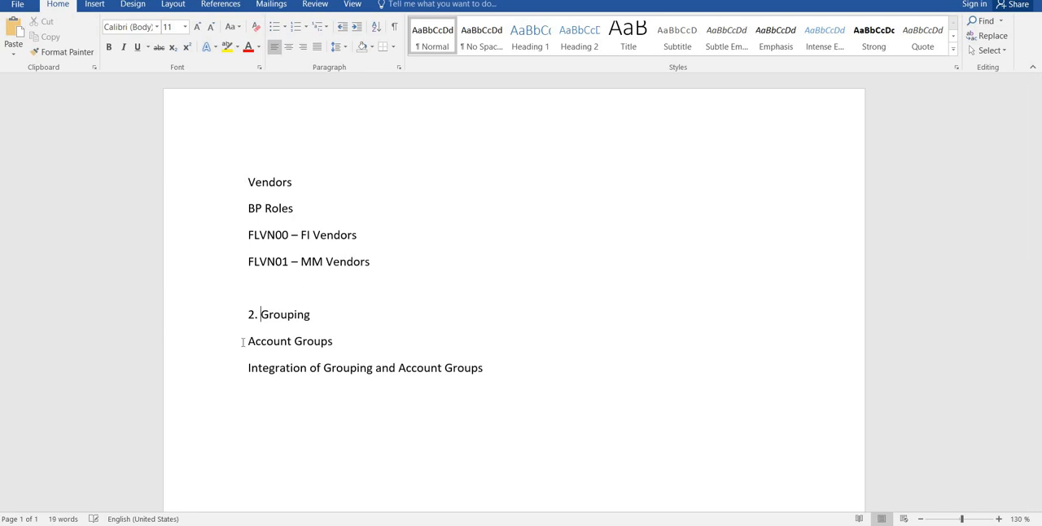
left_click(248, 207)
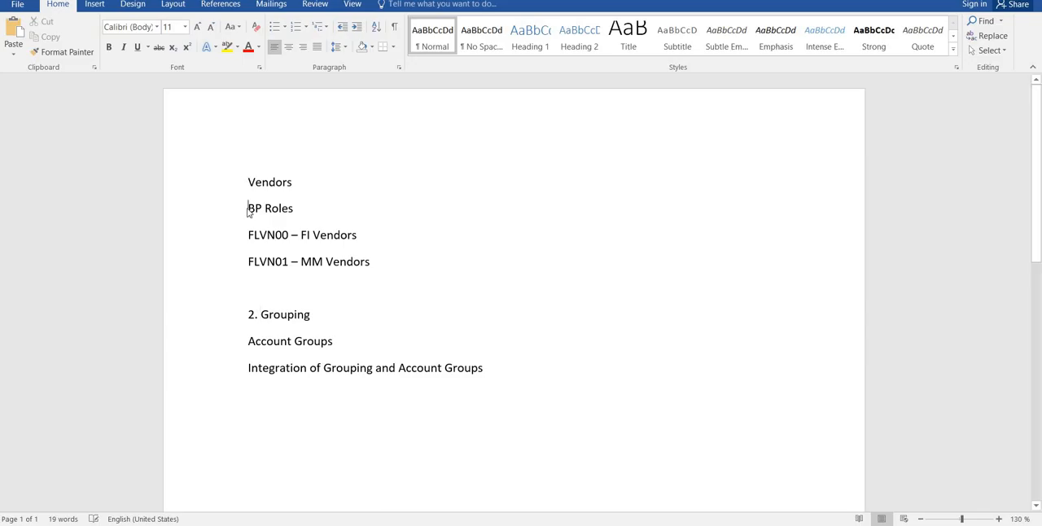
type("1.")
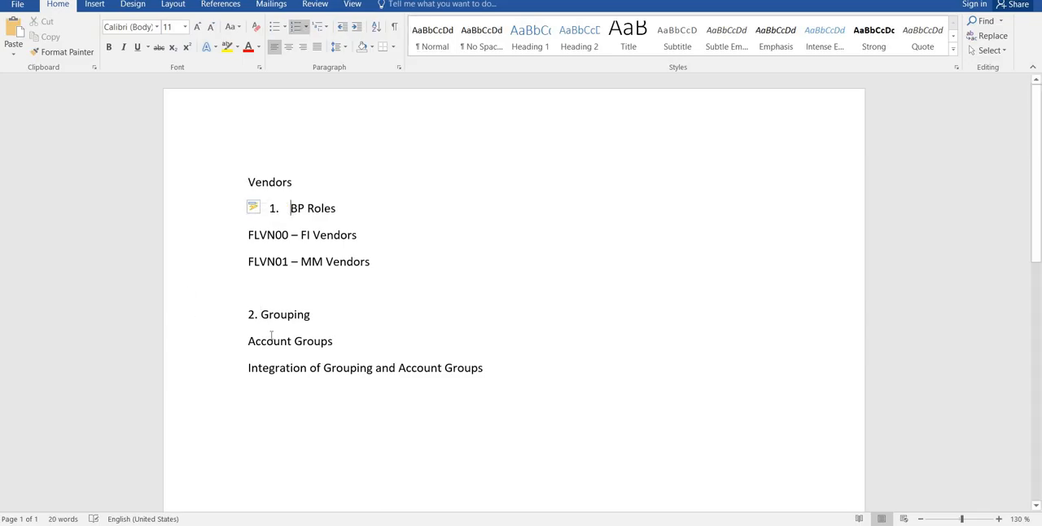
left_click(260, 314)
key("BackSpace")
key("BackSpace")
key("BackSpace")
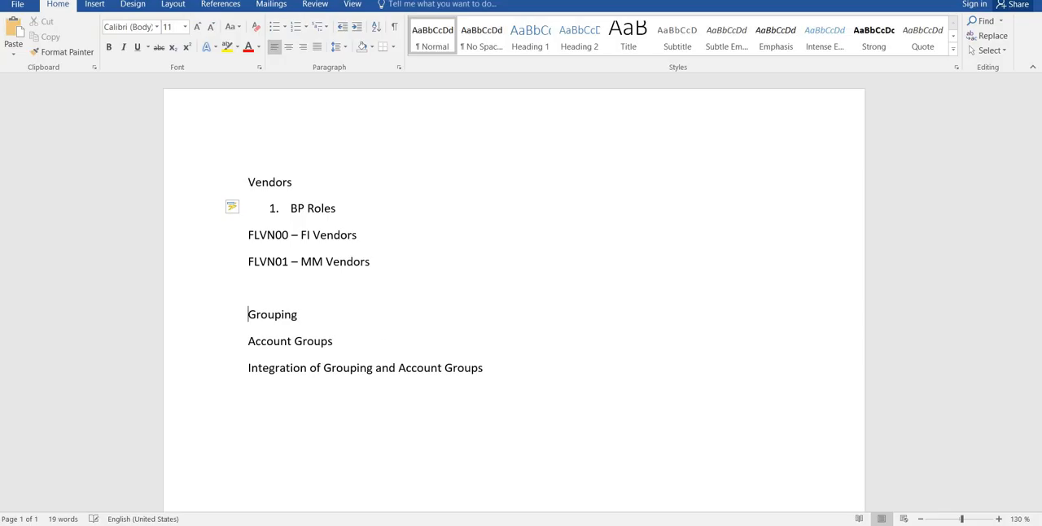
type("2.")
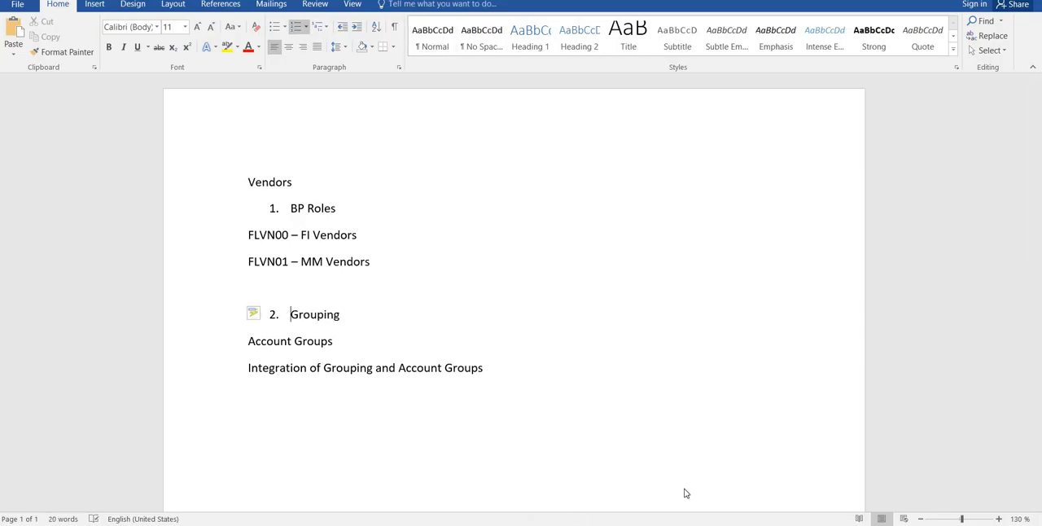
- Switch back to SAP, leave the BP role maintenance for the IMG structure and collapse the Business Partner Roles node
mouse_move(685, 525)
left_click(835, 471)
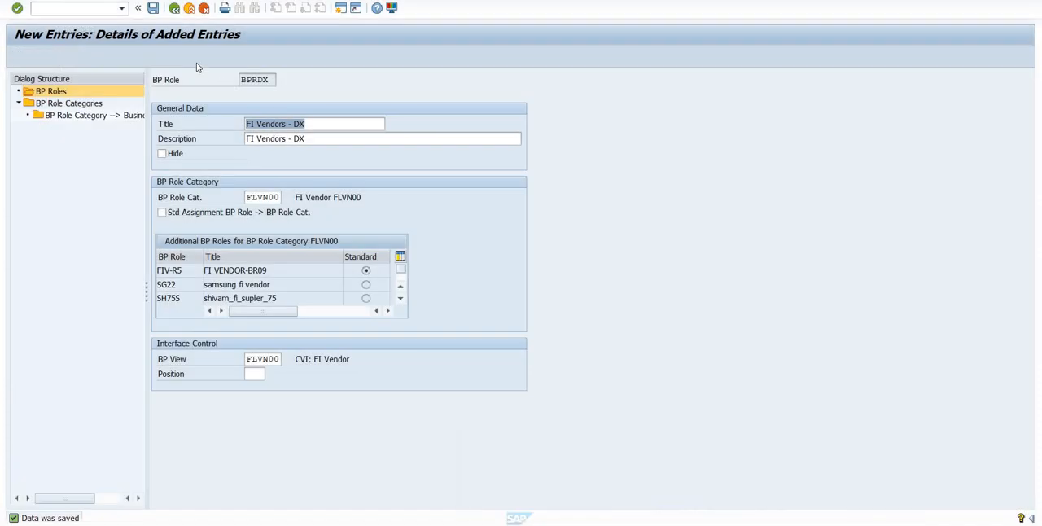
left_click(173, 9)
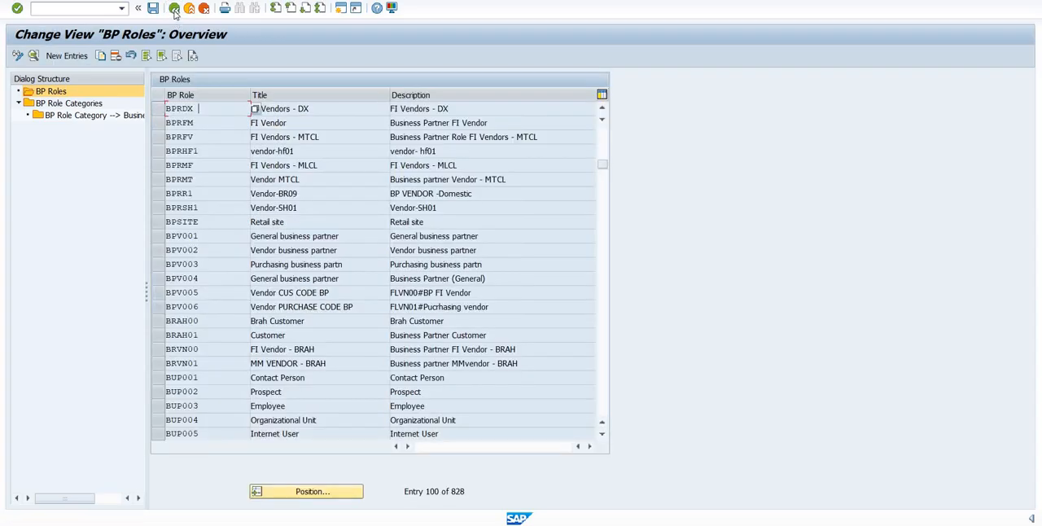
left_click(173, 9)
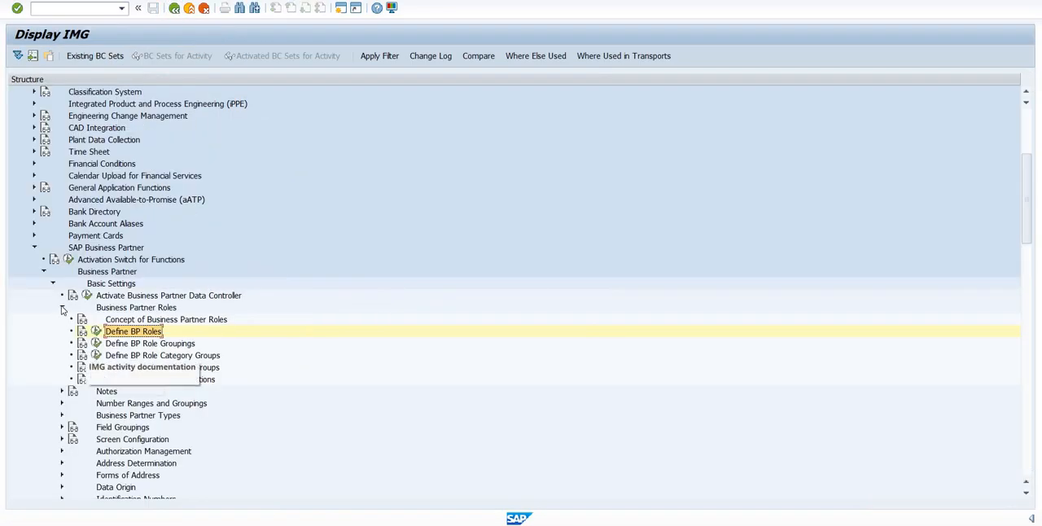
left_click(62, 307)
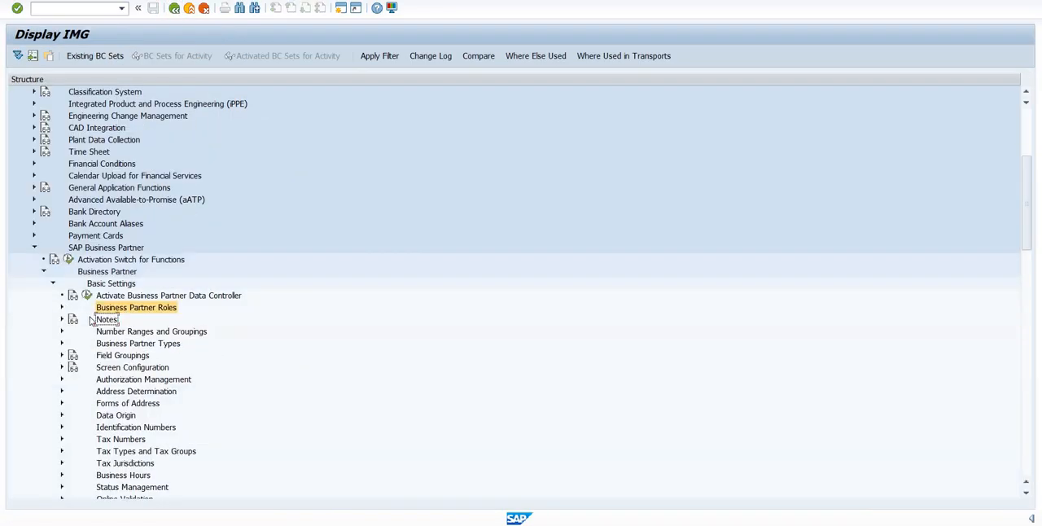
- Expand Number Ranges and Groupings and open the activity Define Groupings and Assign Number Ranges
left_click(142, 332)
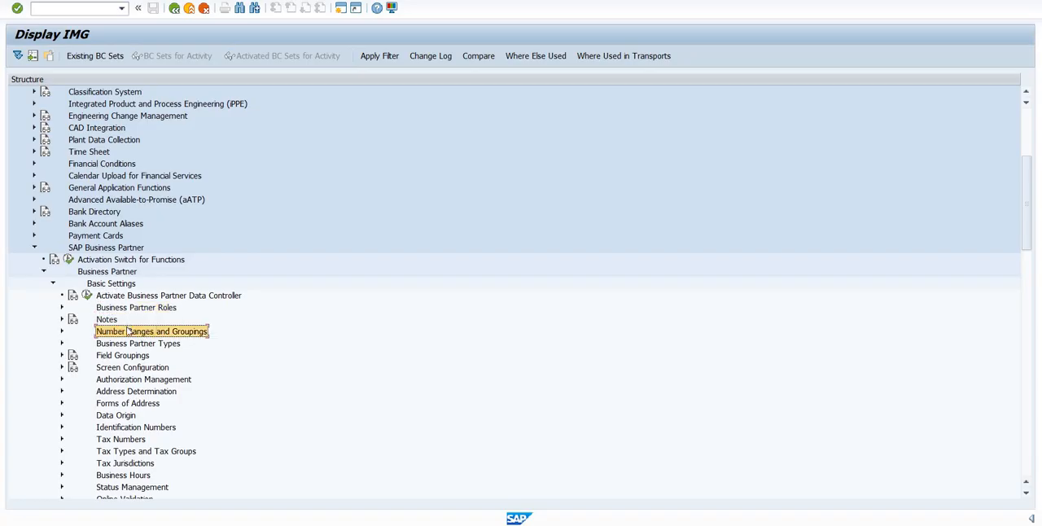
key("Left")
left_click(128, 333)
double_click(189, 333)
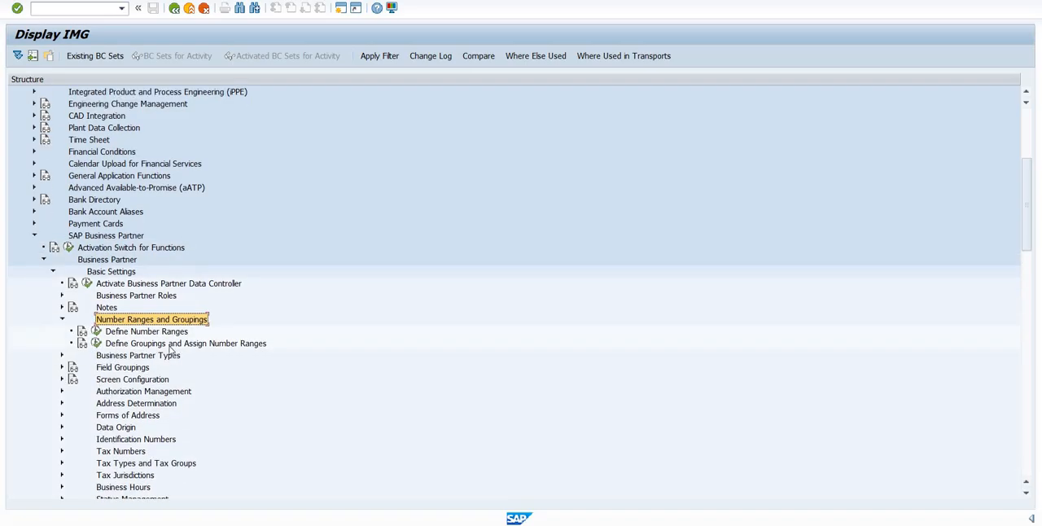
left_click(170, 345)
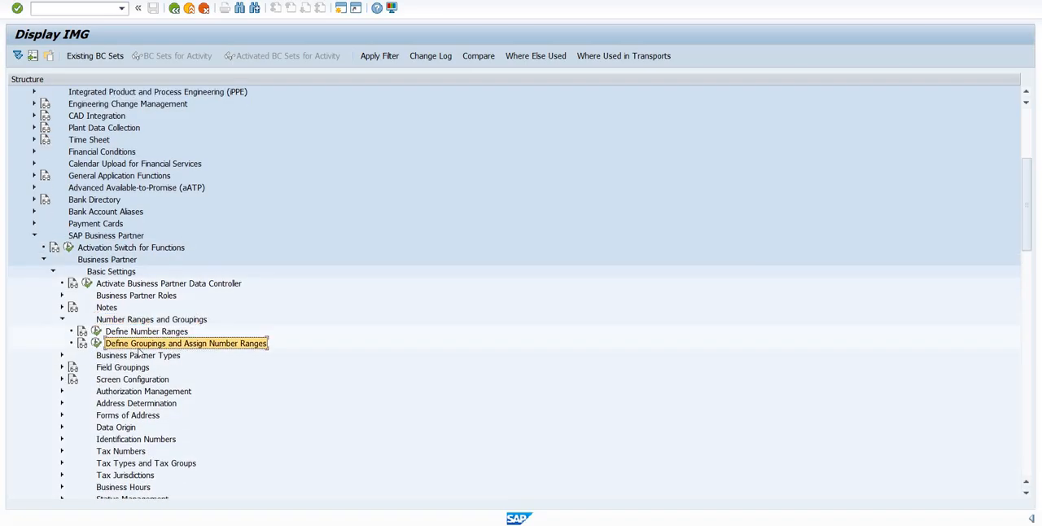
left_click(96, 344)
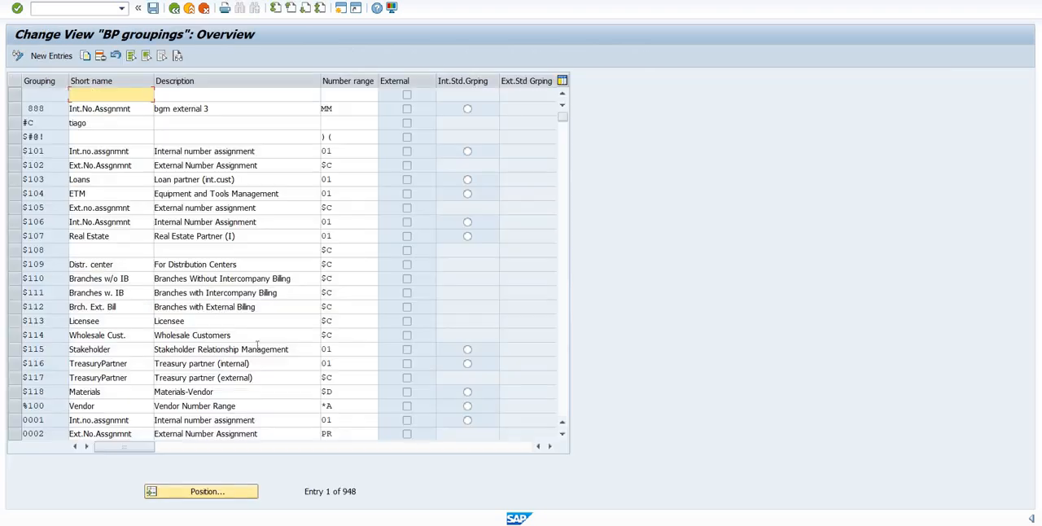
- Create a new BP grouping entry FVDX with the short name Foreign Vendor
left_click(45, 59)
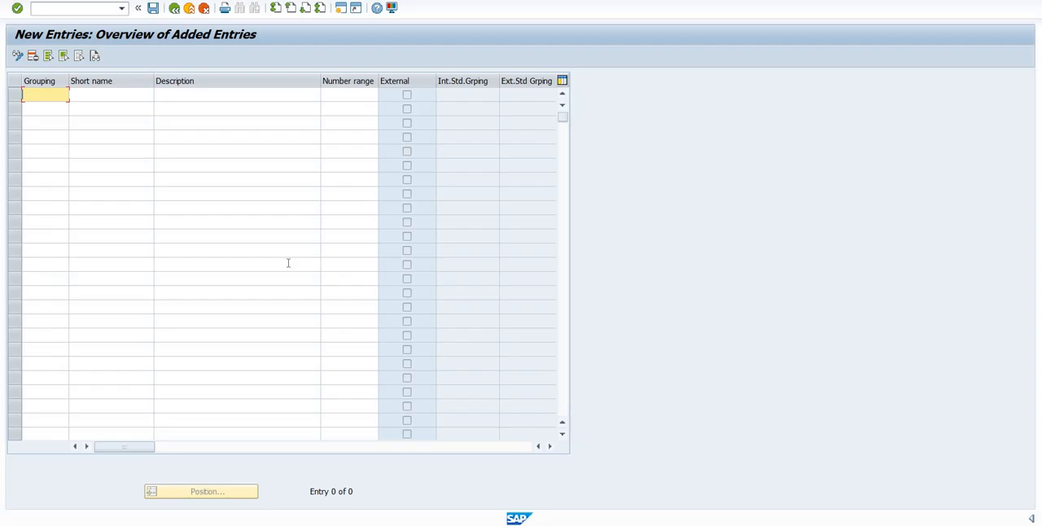
type("FV")
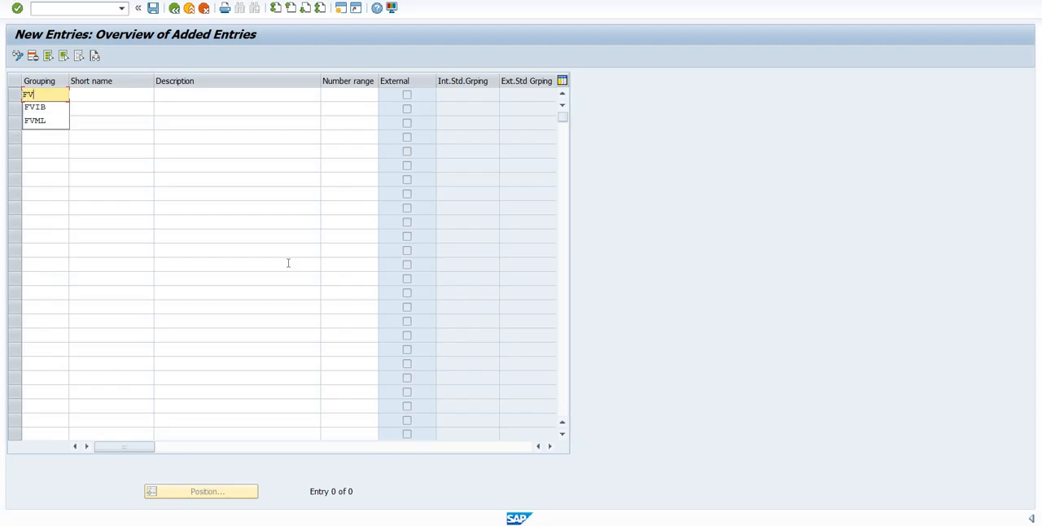
type("DX")
key("Tab")
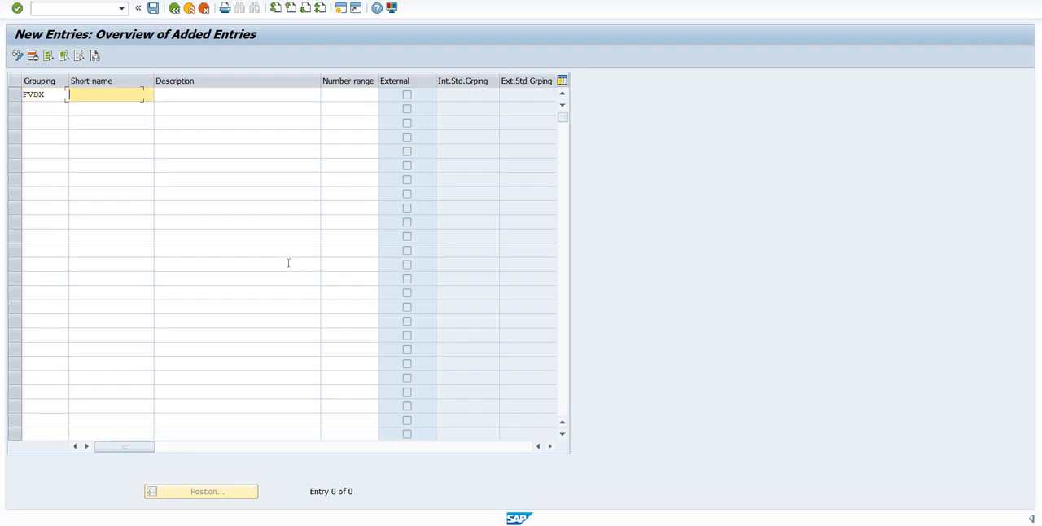
type("F")
key("Down")
key("Tab")
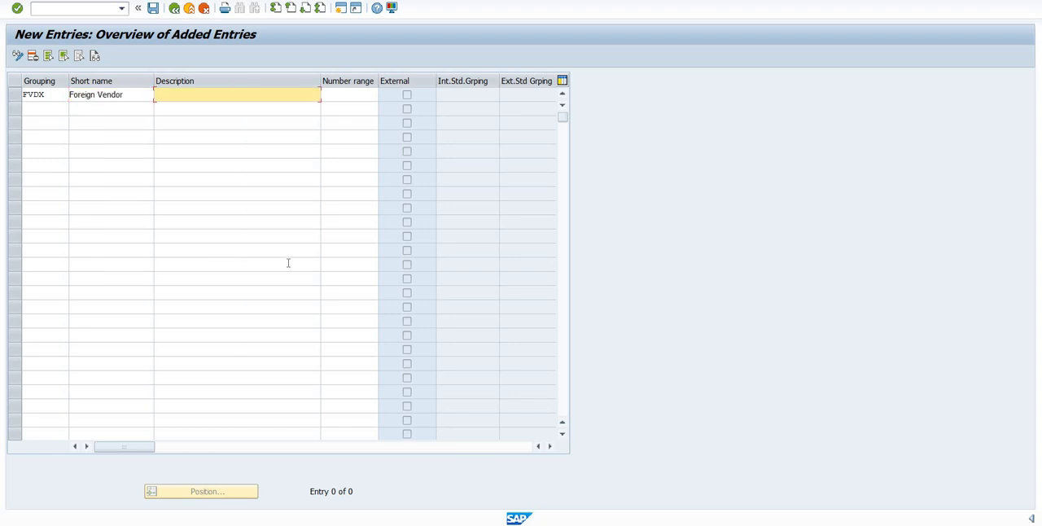
- Enter the description Foreign Vendors - DX01 for the grouping FVDX
type("F")
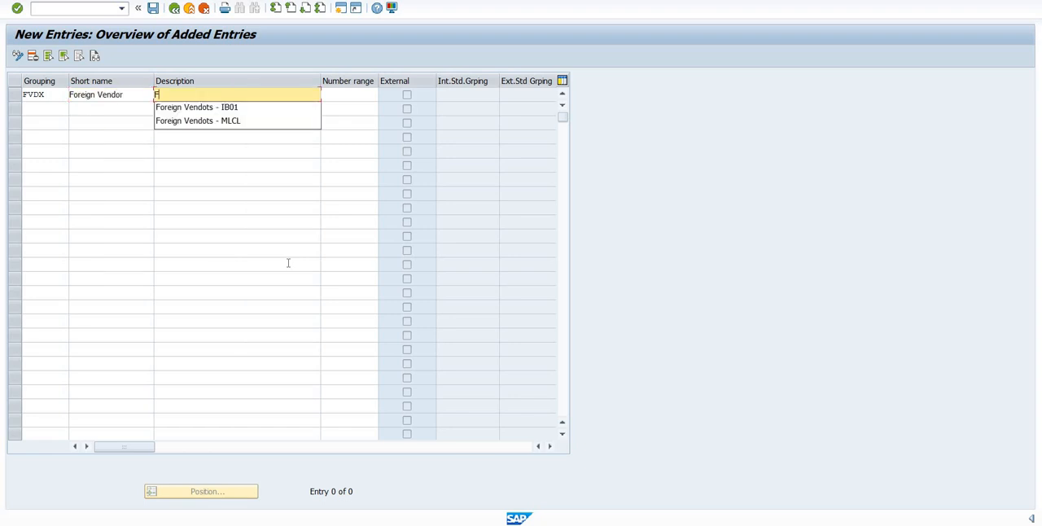
key("Down")
key("Down")
key("Tab")
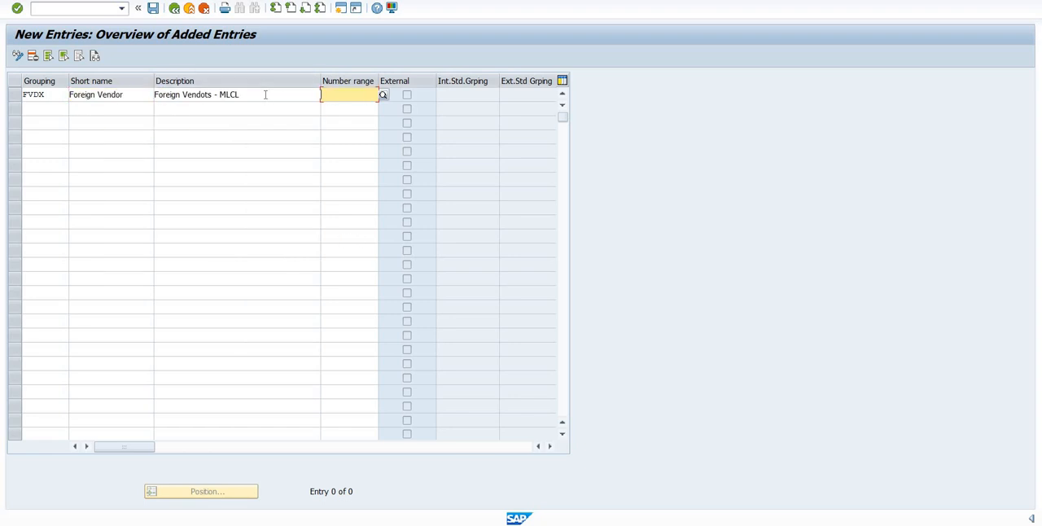
left_click(264, 95)
key("BackSpace")
key("BackSpace")
key("BackSpace")
key("BackSpace")
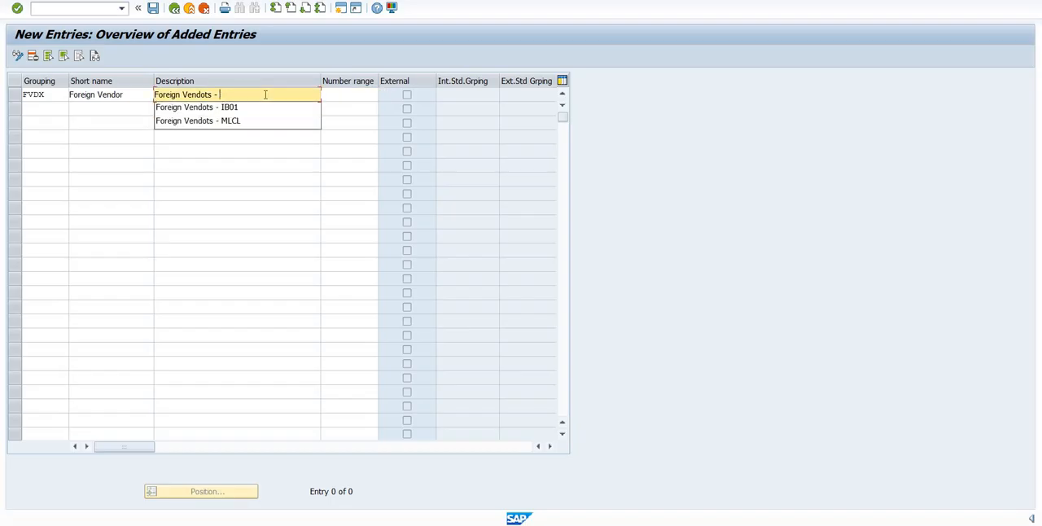
type("DX01")
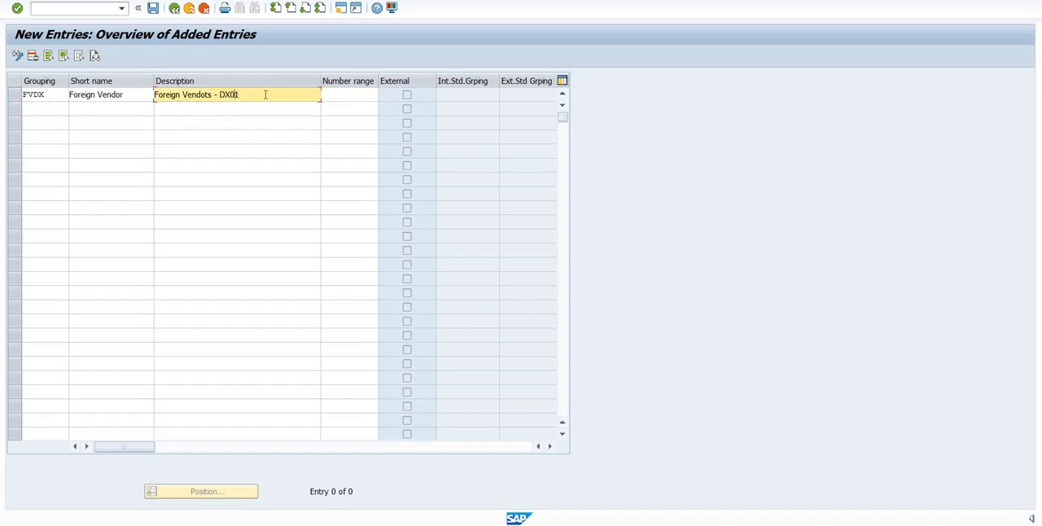
key("BackSpace")
type("r")
key("Tab")
key("Tab")
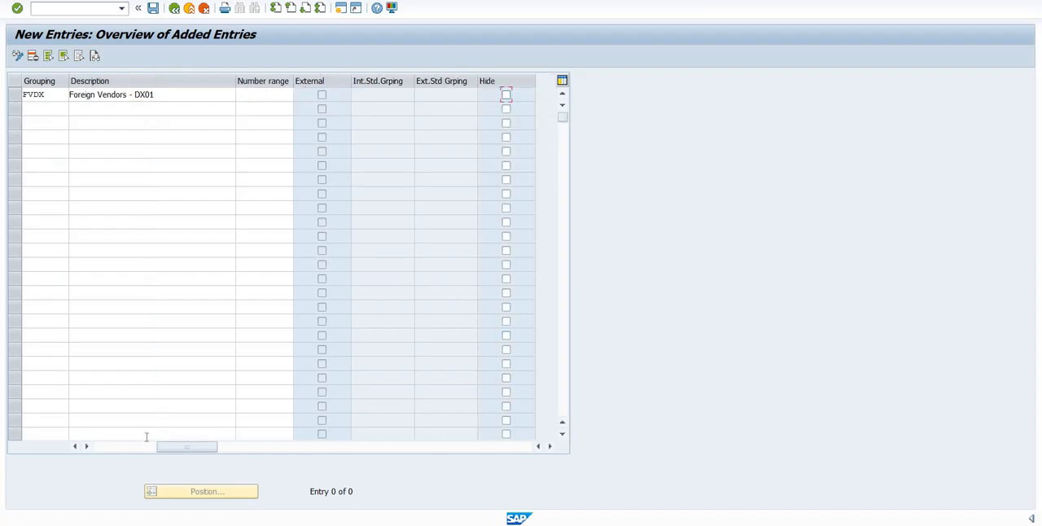
- Add a second grouping entry DVDX in the next row with the short name Domestic Vendor
left_click_drag(175, 448, 82, 449)
left_click(51, 108)
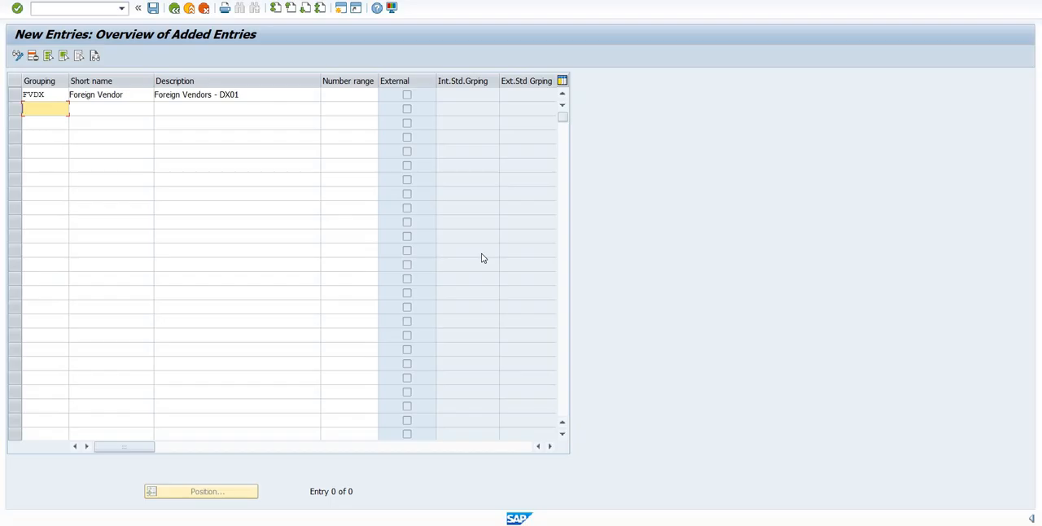
type("DV")
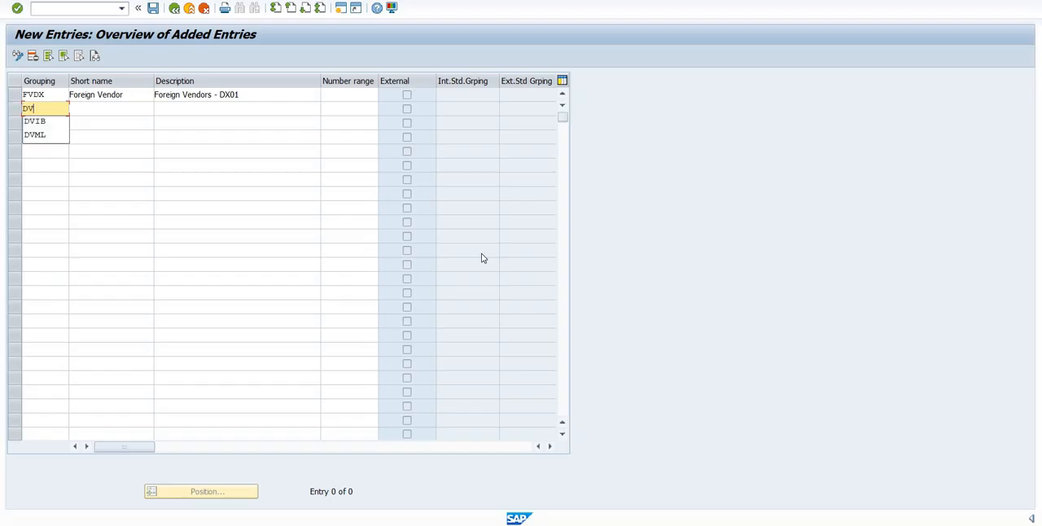
type("DX")
key("Tab")
type("D")
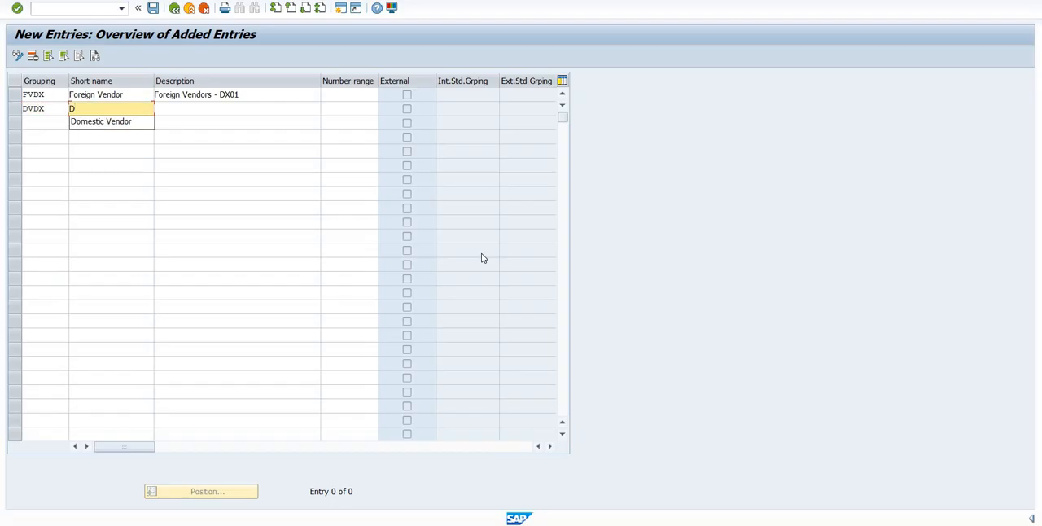
key("Down")
key("Tab")
type("D")
- Enter the description Domestic Vendors - DX01 for the grouping DVDX
key("Down")
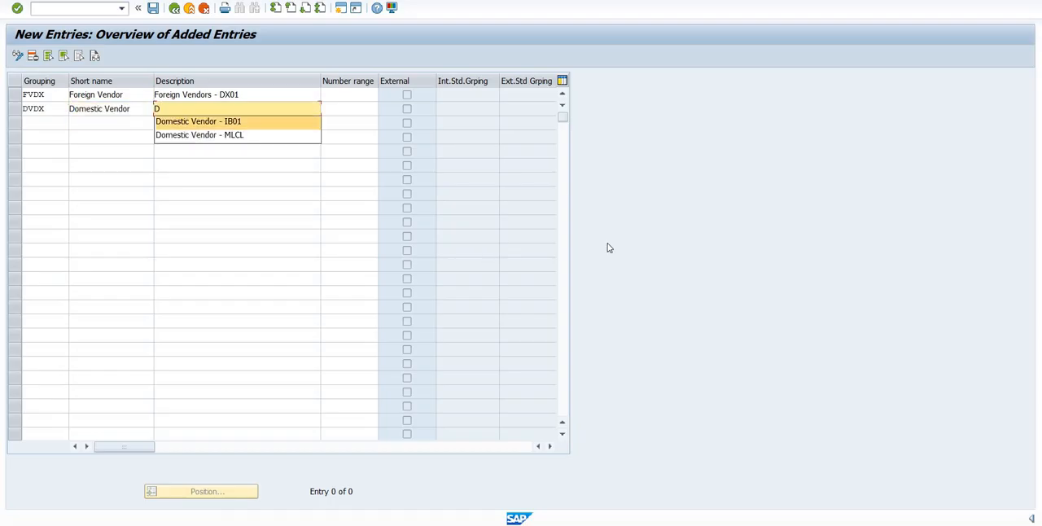
key("Tab")
left_click(260, 107)
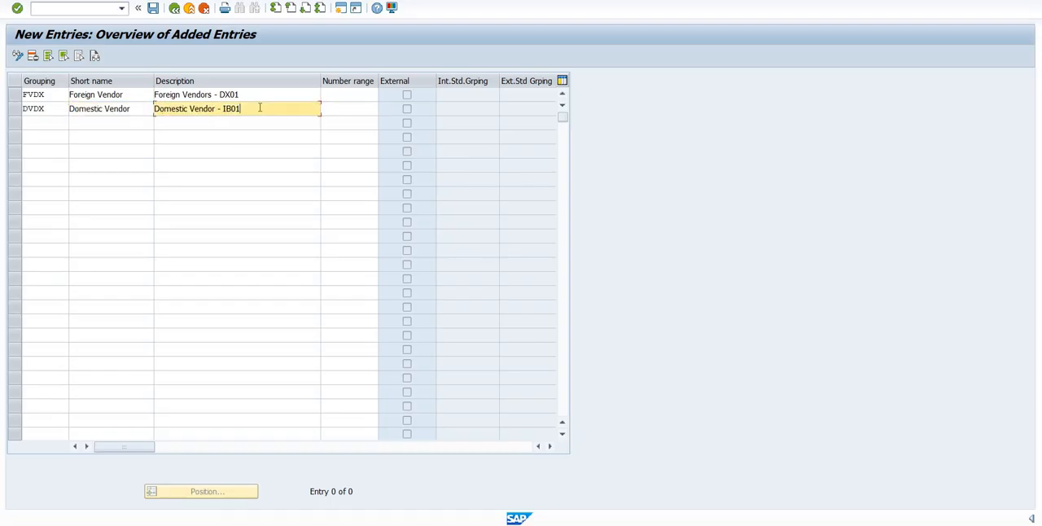
key("BackSpace")
key("BackSpace")
key("BackSpace")
key("BackSpace")
key("BackSpace")
key("BackSpace")
key("BackSpace")
type("s - DX01")
- Save the new groupings FVDX and DVDX to the proposed customizing request
key("Return")
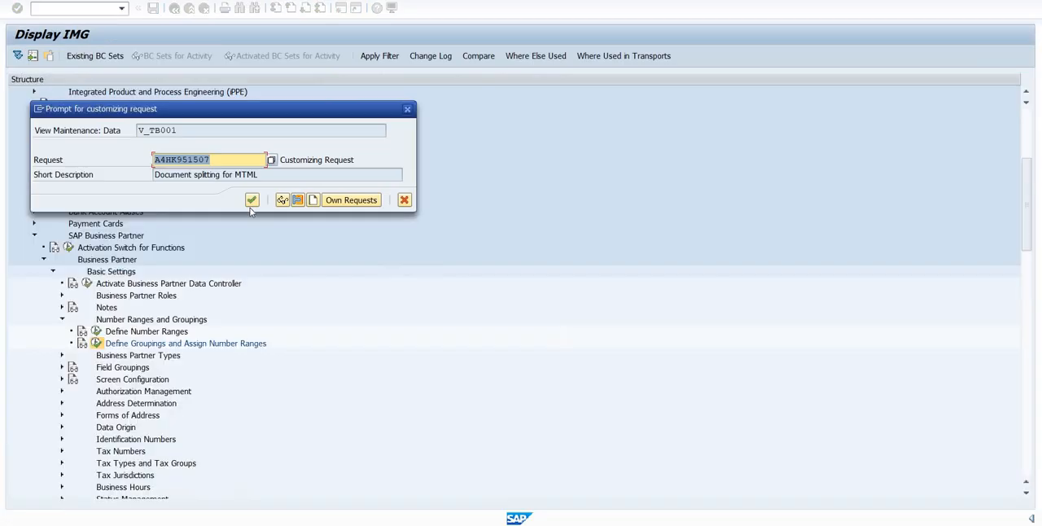
key("Return")
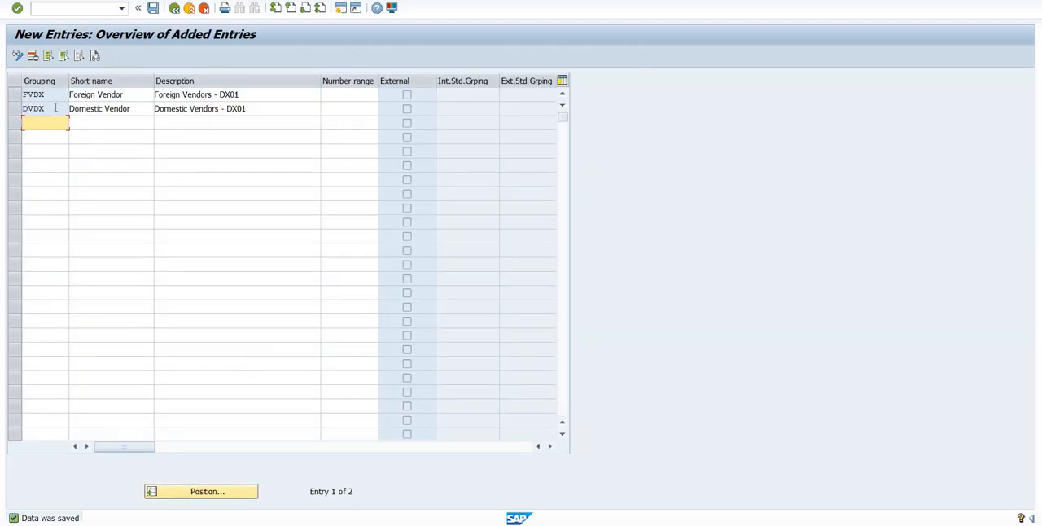
key("Up")
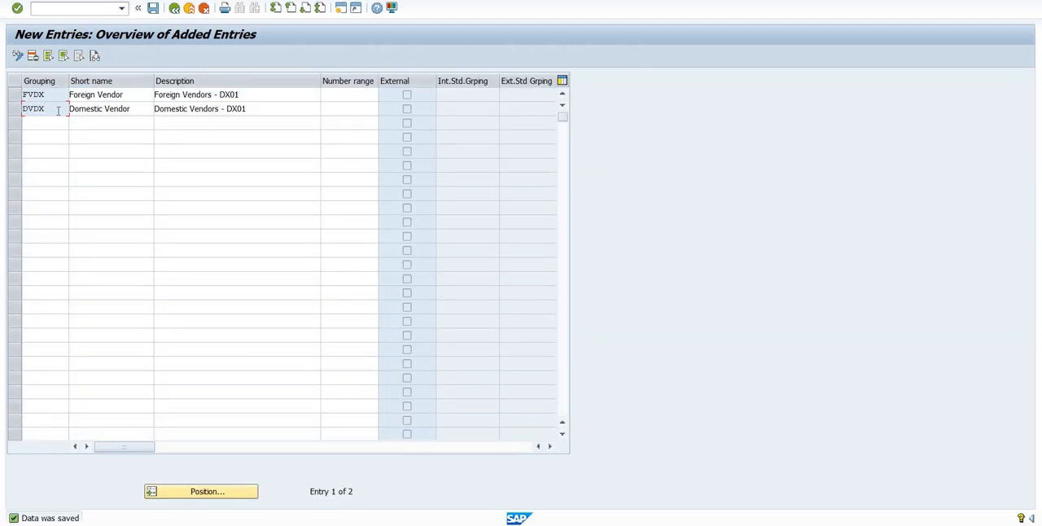
- Return to the customizing tree and review the existing number range intervals of the business partner object BU_PARTNER
key("F3")
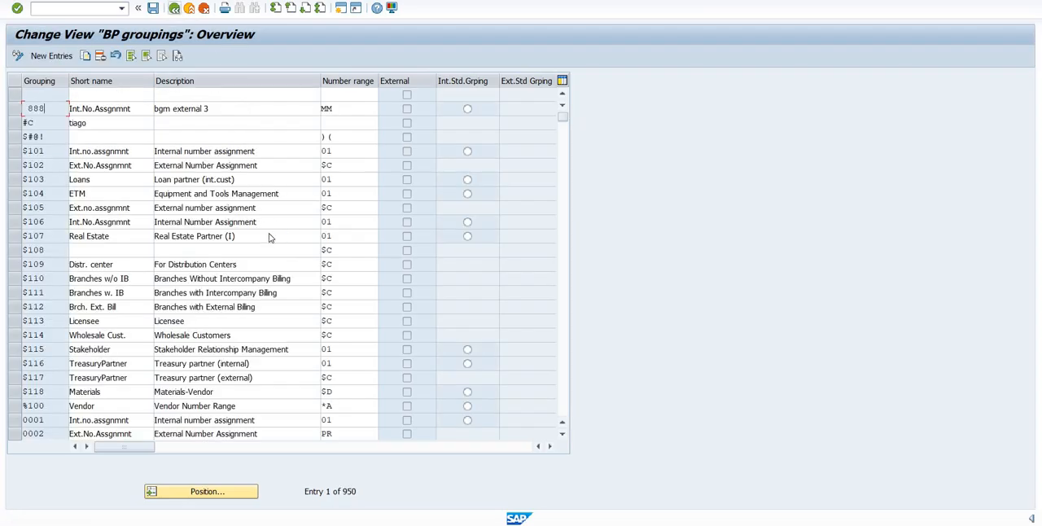
key("F3")
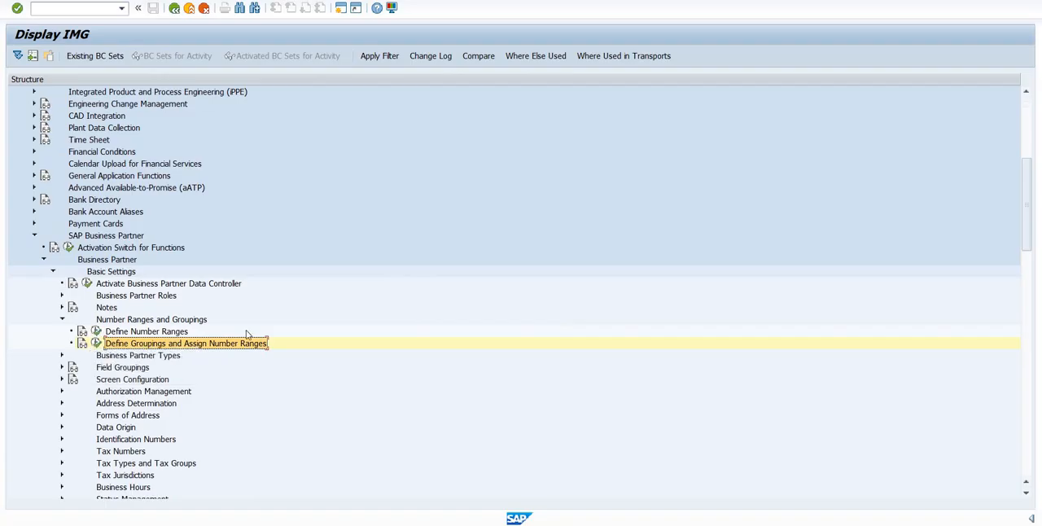
left_click(94, 329)
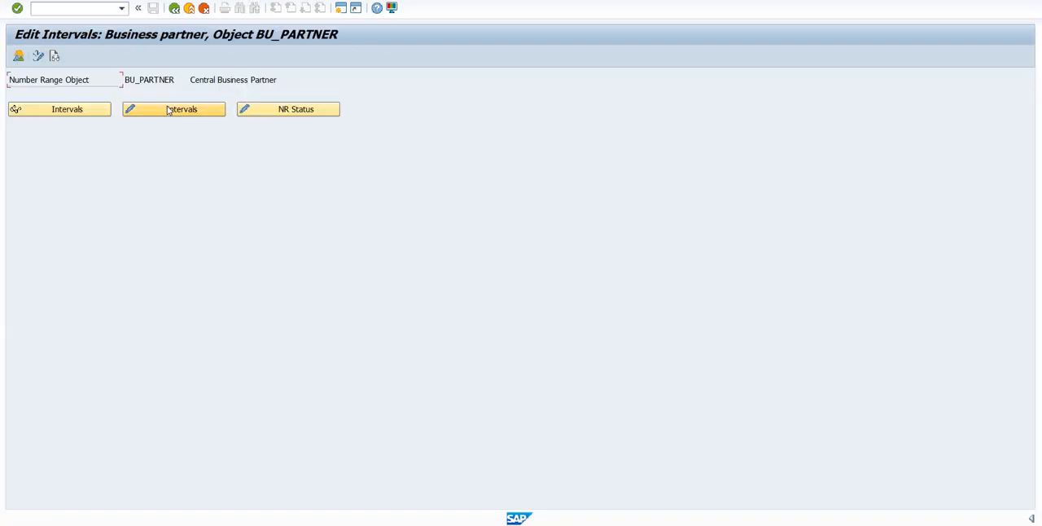
left_click(168, 110)
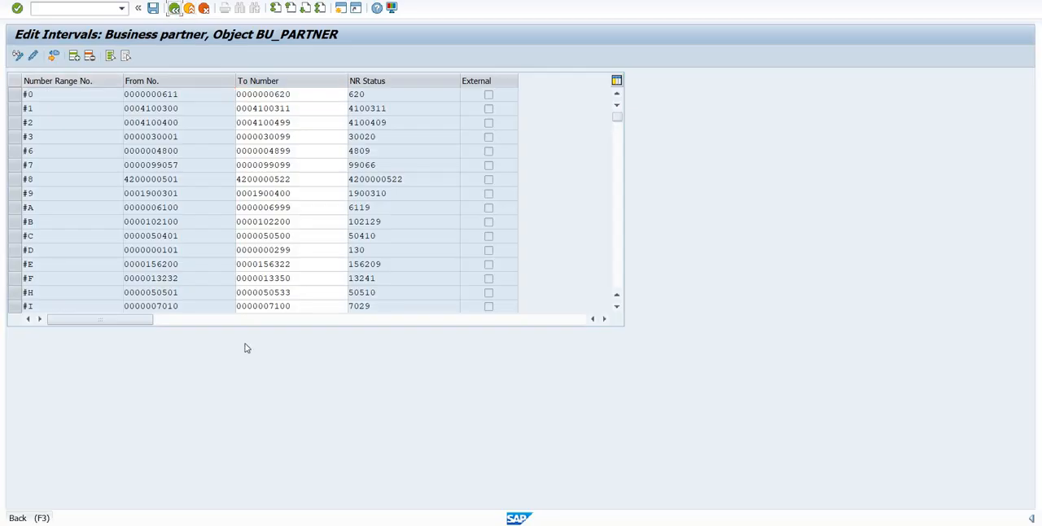
left_click(174, 9)
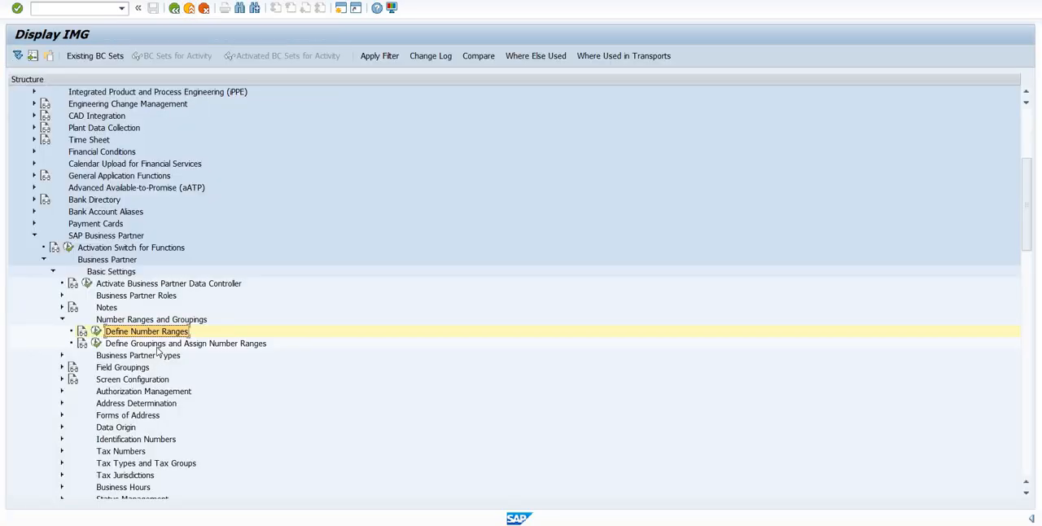
- Assign number range #0 to the grouping FVDX in Define Groupings and Assign Number Ranges, and save
left_click(97, 344)
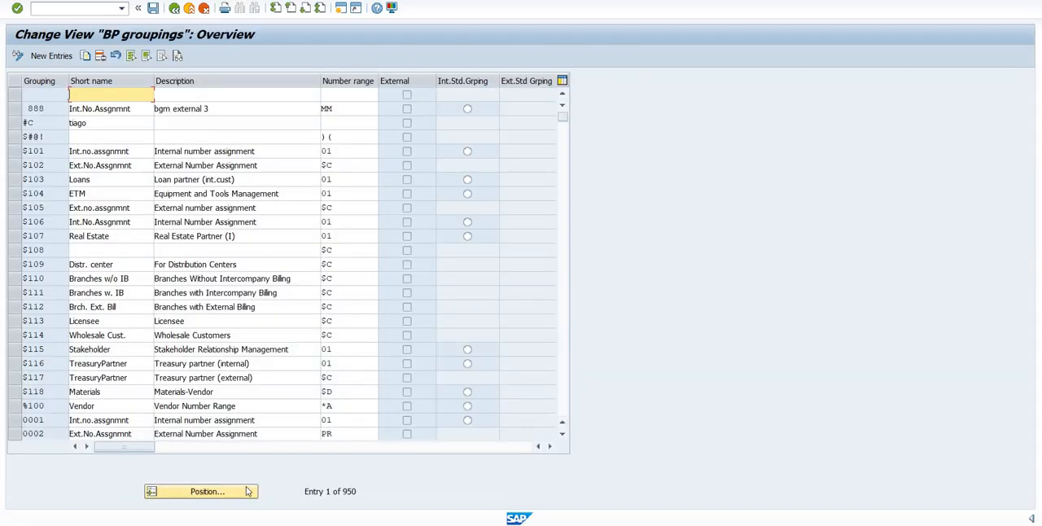
left_click(247, 491)
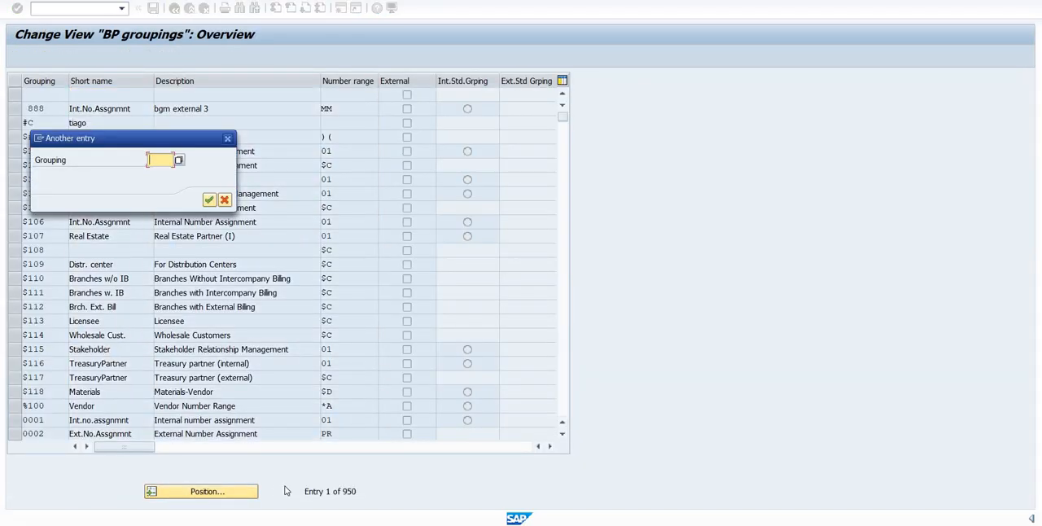
type("FFTB")
key("Return")
left_click(358, 94)
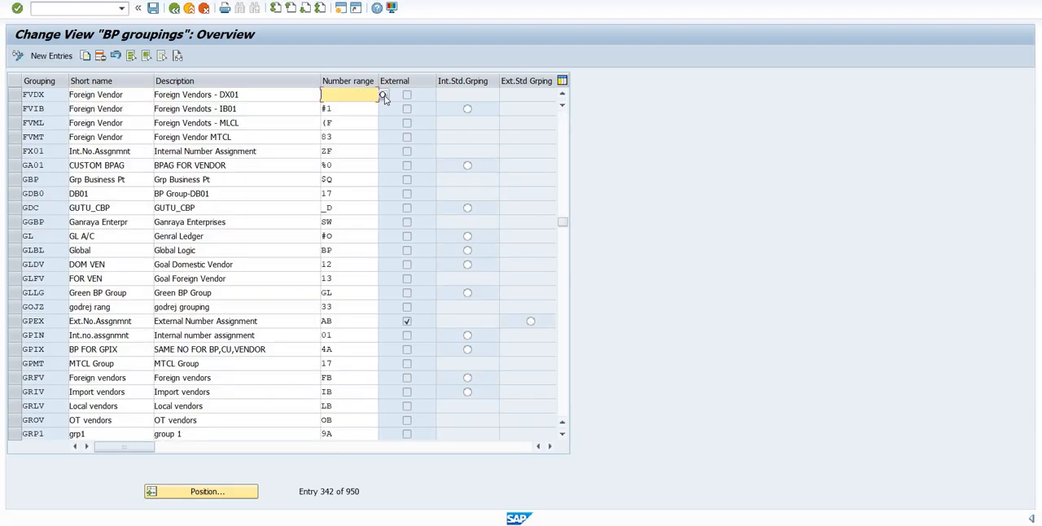
left_click(382, 94)
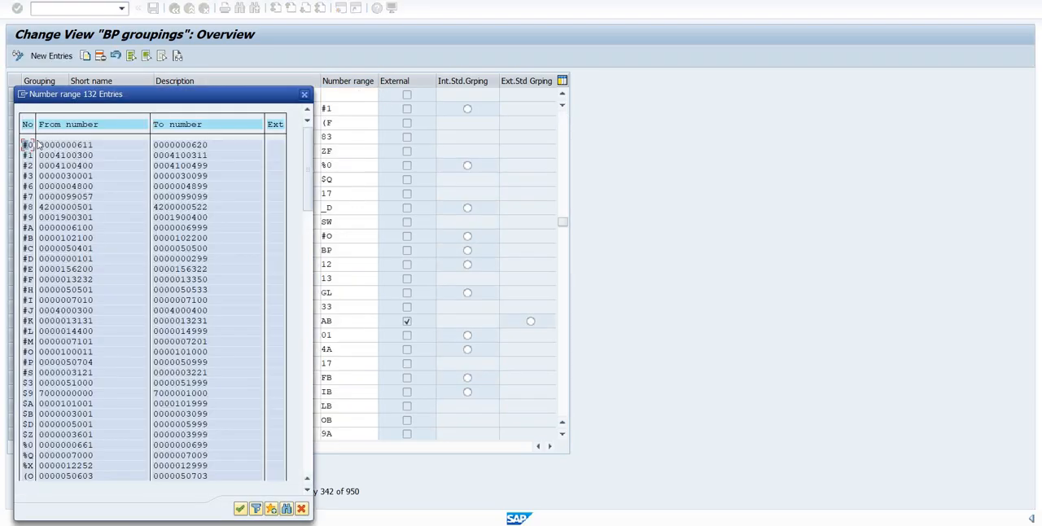
double_click(27, 145)
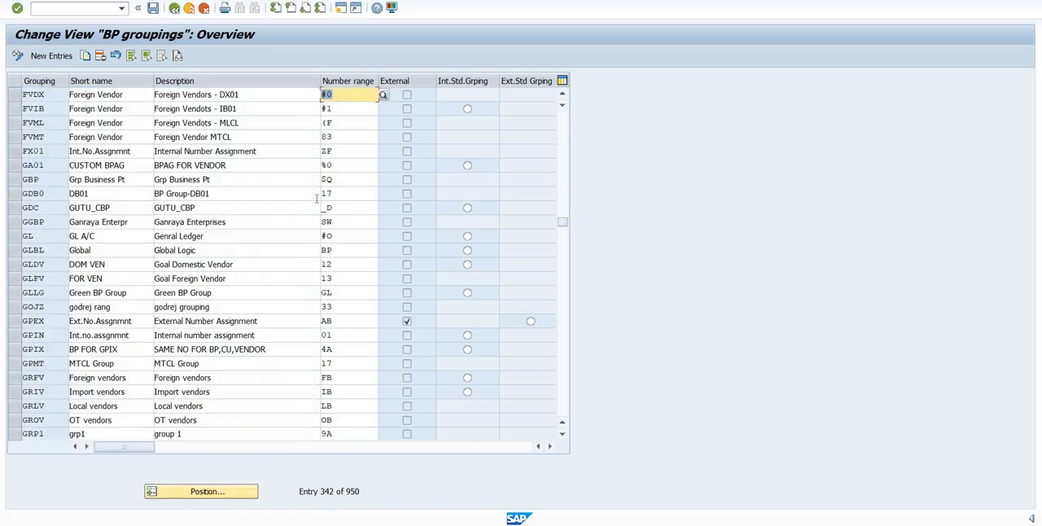
left_click(152, 9)
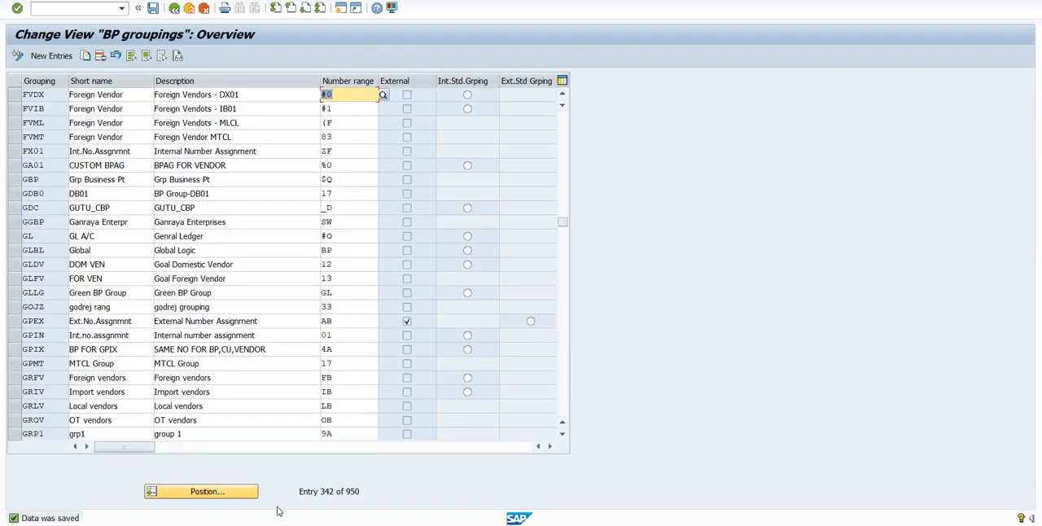
- Find the grouping DVDX, assign number range #1 to it, and save
type("D")
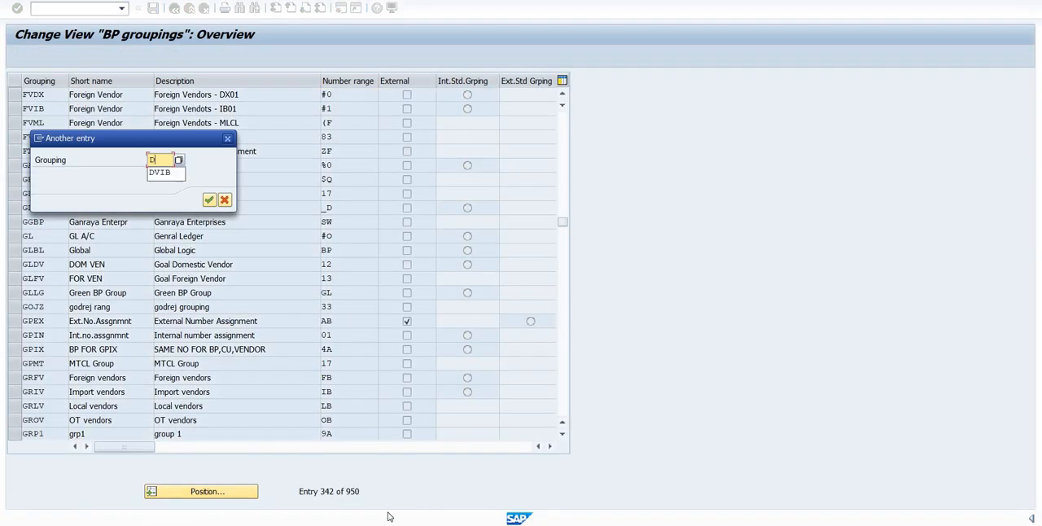
type("VDX")
key("Return")
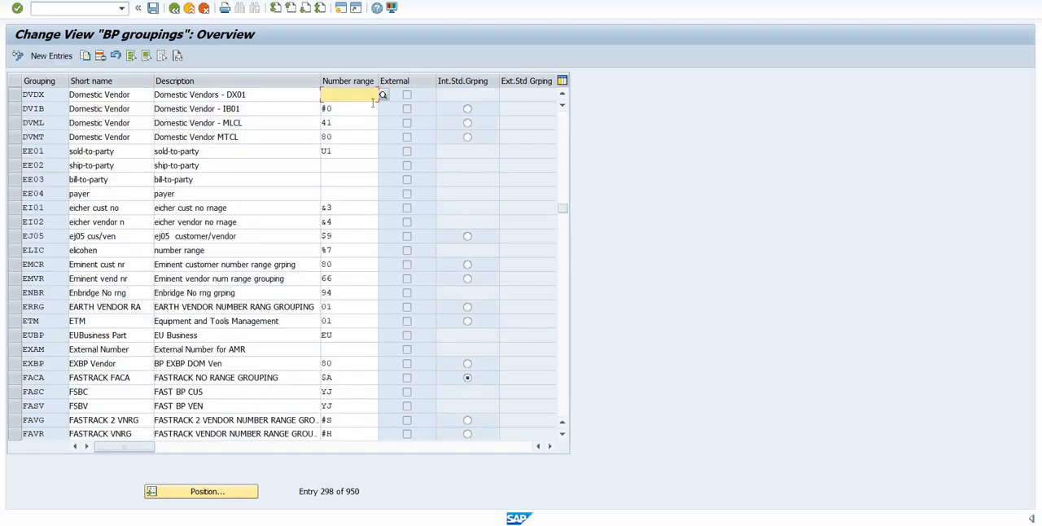
left_click(384, 95)
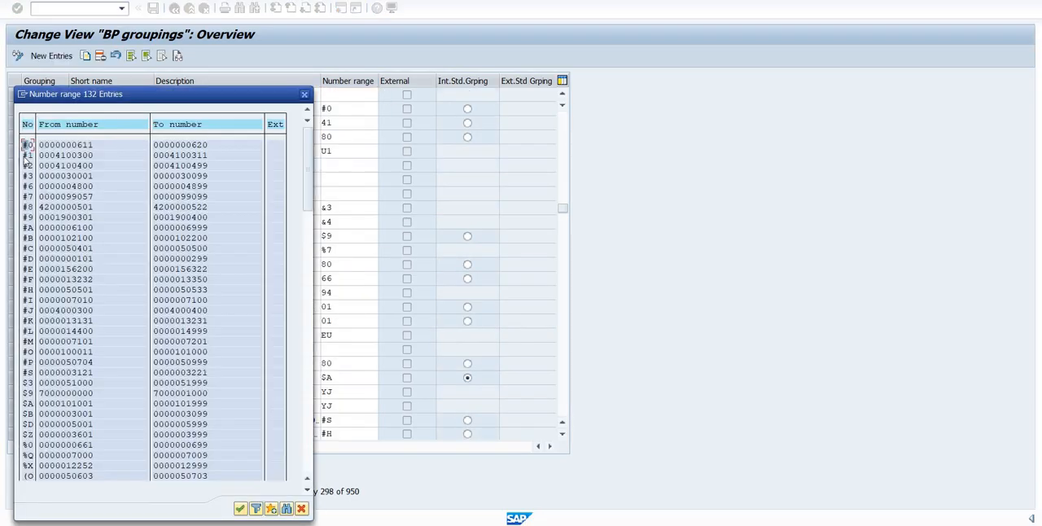
left_click(28, 155)
left_click(154, 9)
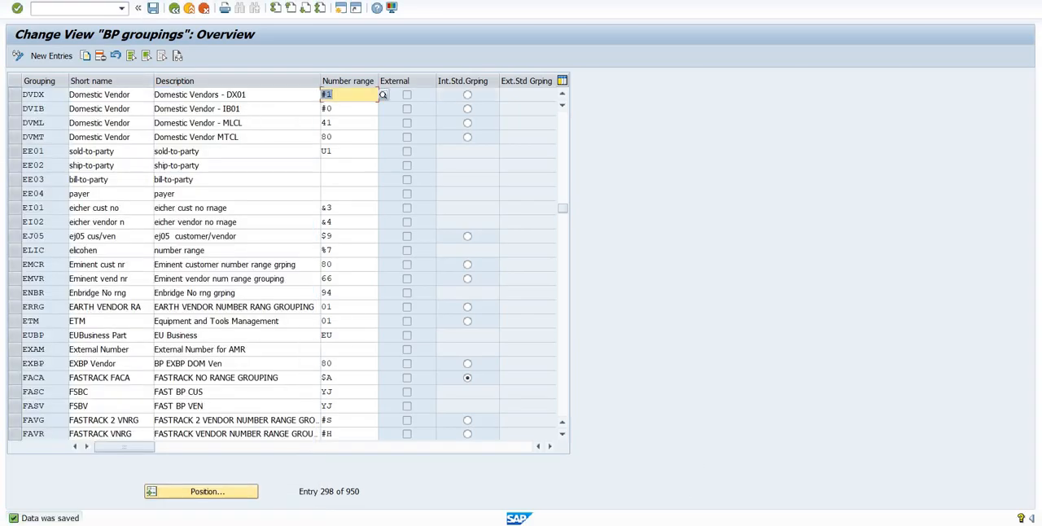
- Switch to the Word notes and highlight the items BP Roles and Grouping in yellow
left_click(717, 488)
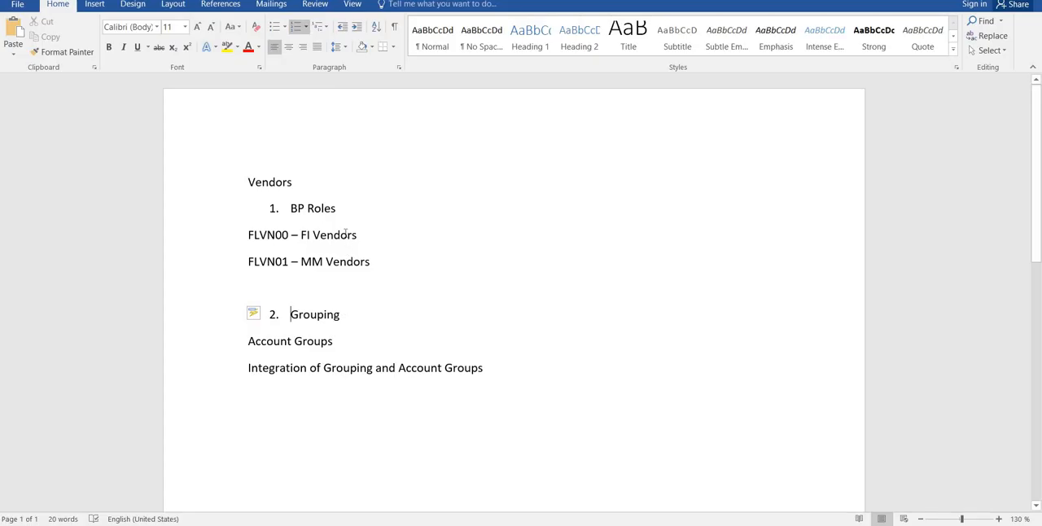
left_click(204, 204)
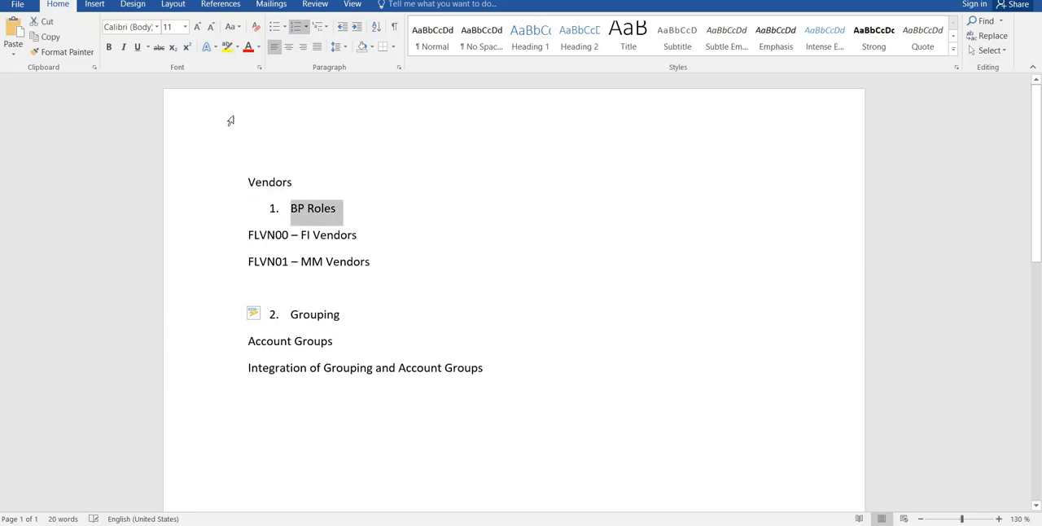
left_click(212, 315)
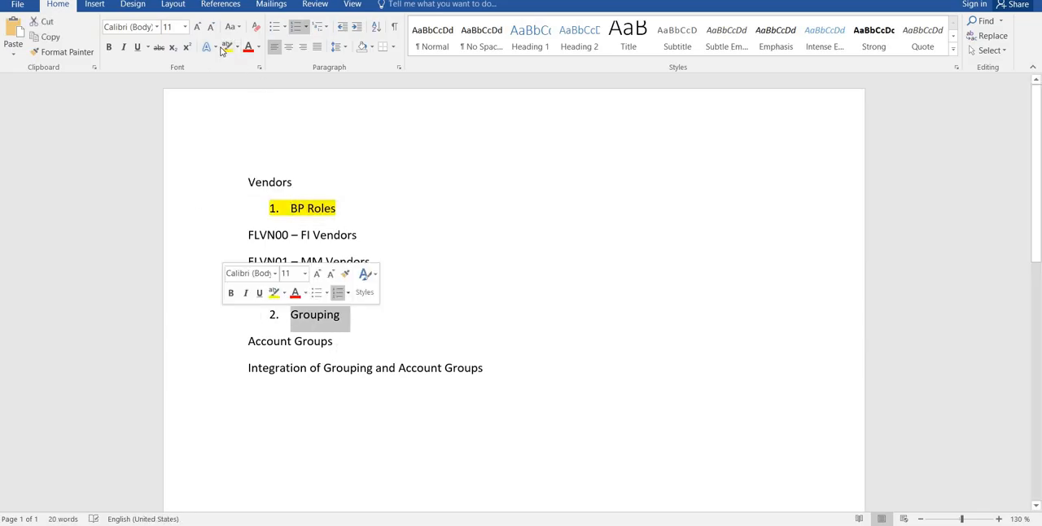
left_click(224, 48)
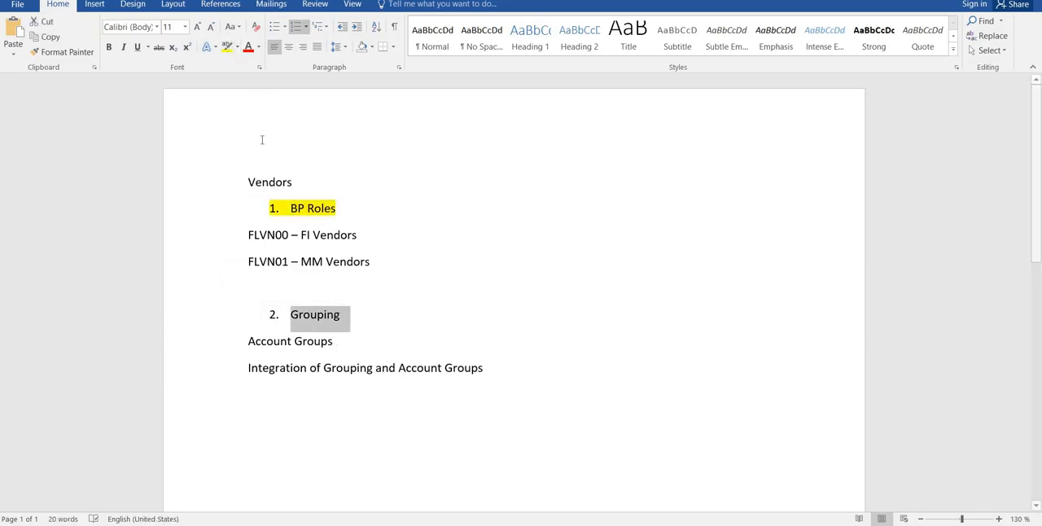
left_click(226, 343)
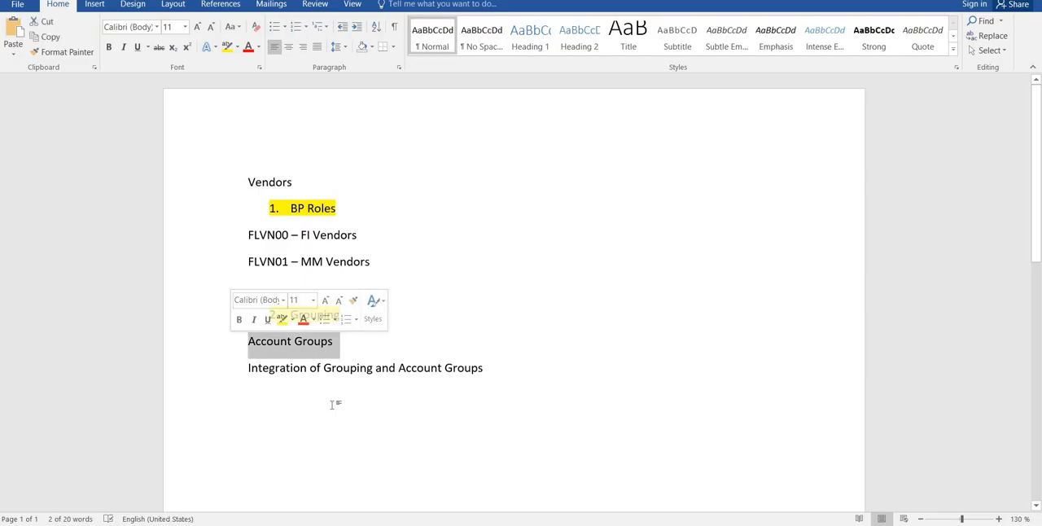
left_click(332, 368)
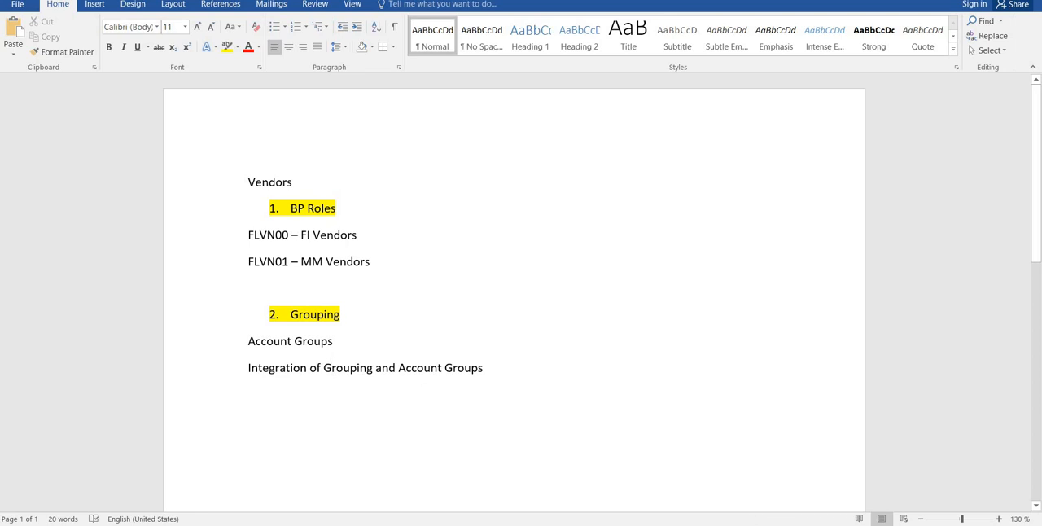
- Switch back to the SAP BP groupings window and return to the customizing tree
mouse_move(686, 523)
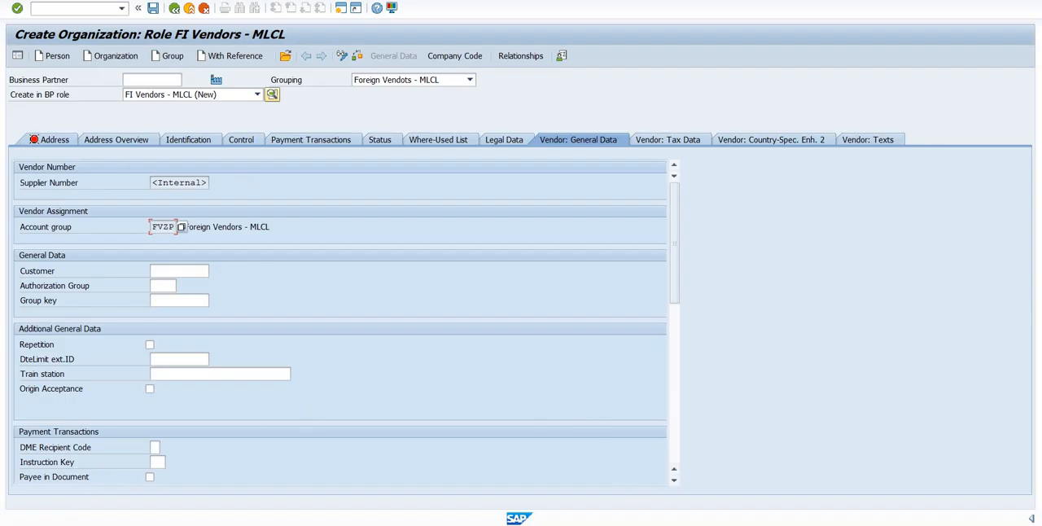
mouse_move(811, 500)
left_click(835, 464)
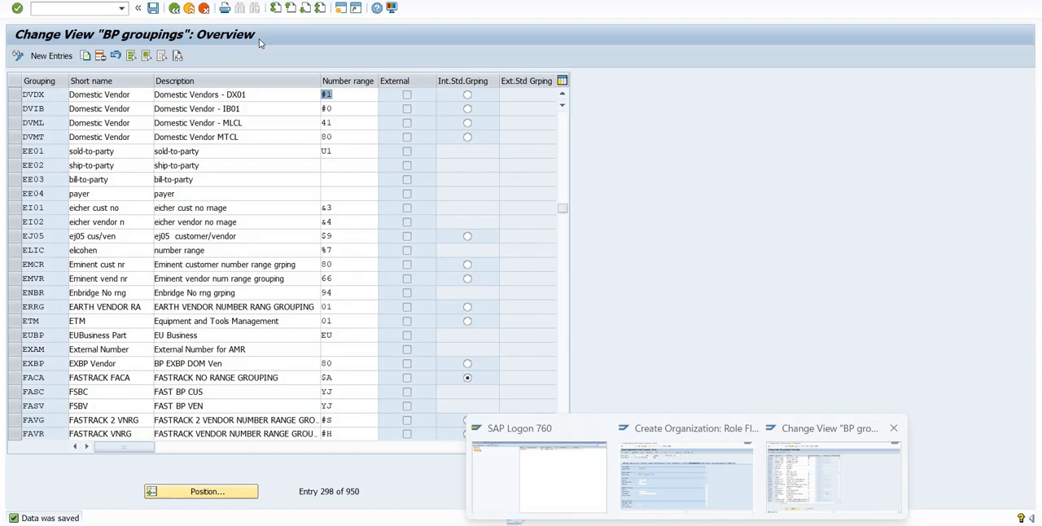
left_click(174, 9)
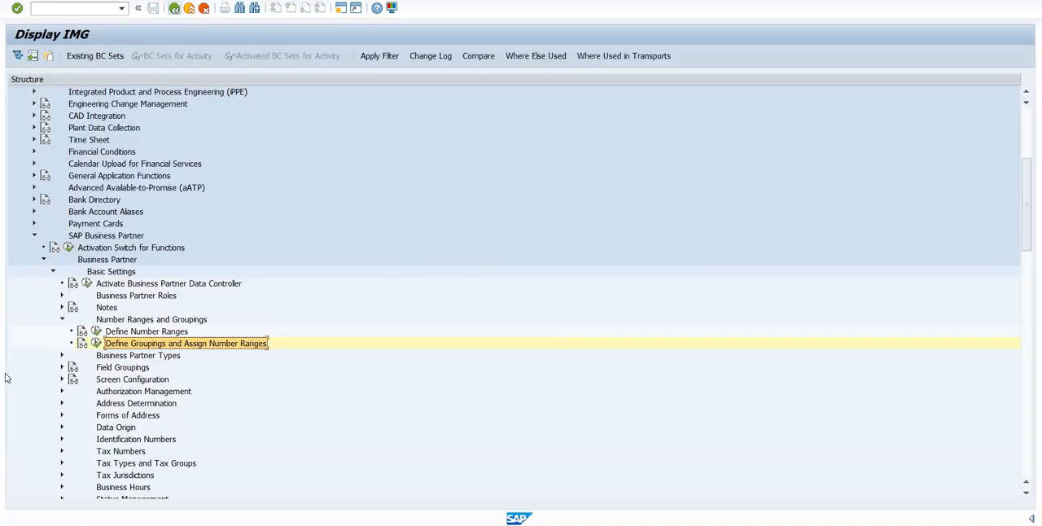
- Collapse the SAP Business Partner branch and the whole Cross-Application Components node in the customizing tree
left_click(53, 271)
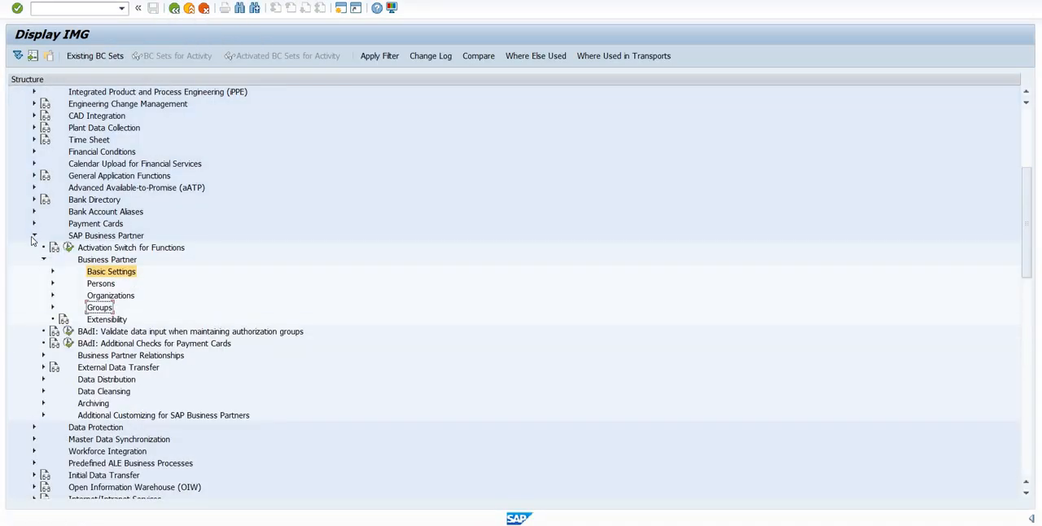
left_click(44, 259)
left_click(34, 237)
scroll(35, 249, "up", 1)
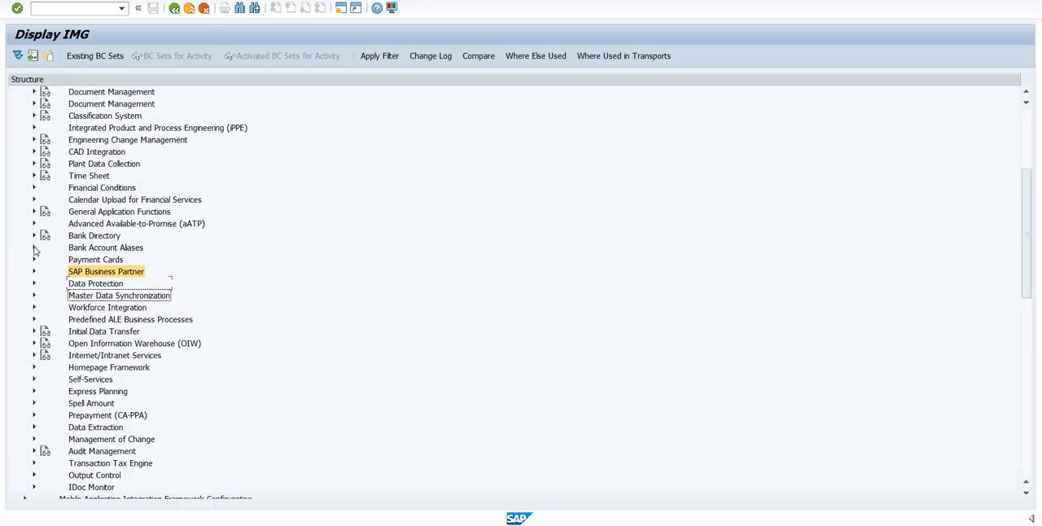
scroll(35, 250, "up", 4)
left_click(25, 152)
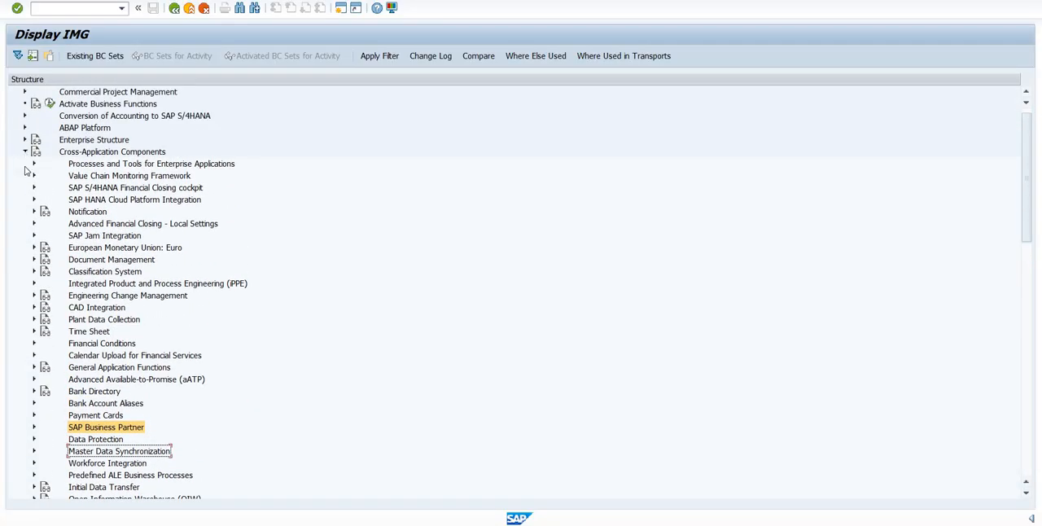
- Expand Financial Accounting, Accounts Receivable and Accounts Payable, Supplier Accounts and Master Data down to the activities under Preparations for Creating Supplier Master Data
left_click(26, 188)
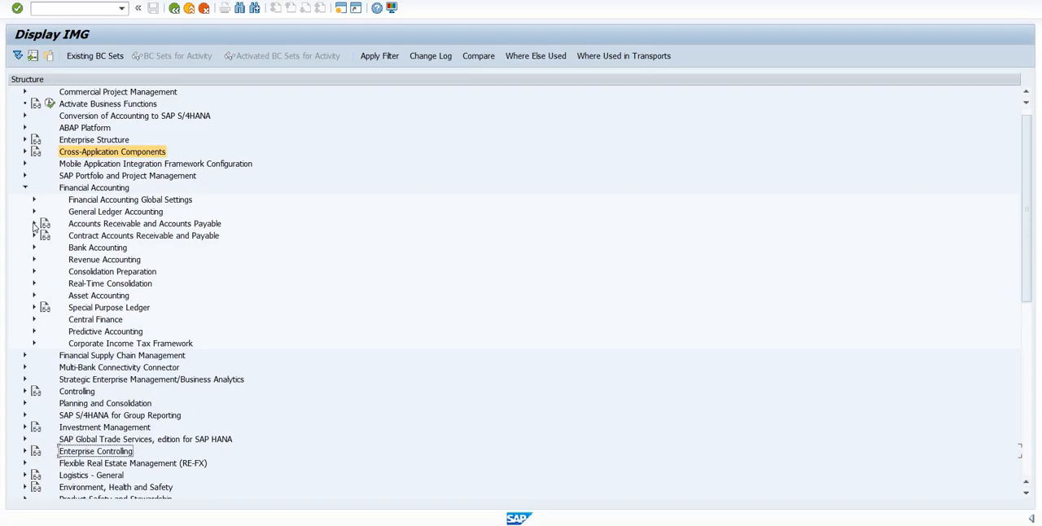
left_click(34, 223)
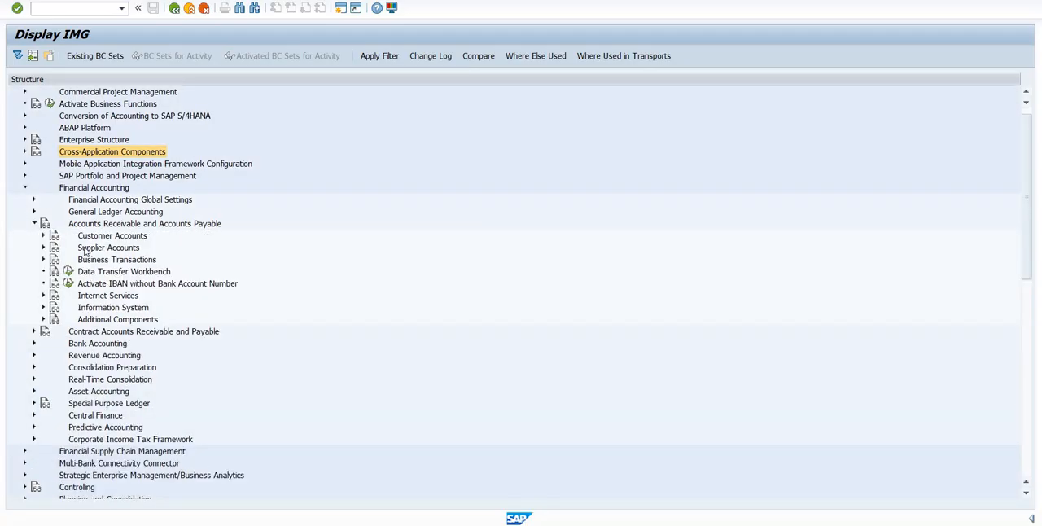
left_click(45, 251)
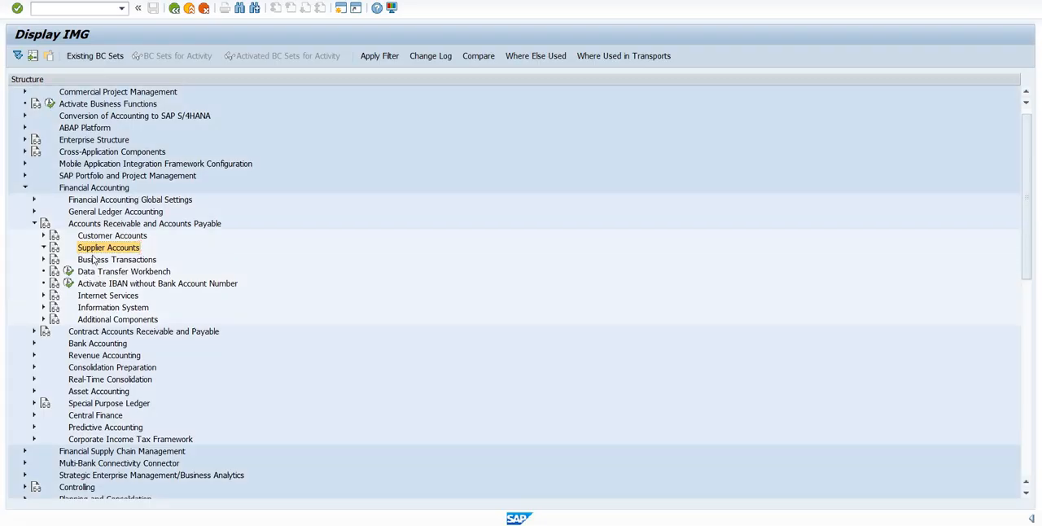
left_click(44, 247)
left_click(55, 259)
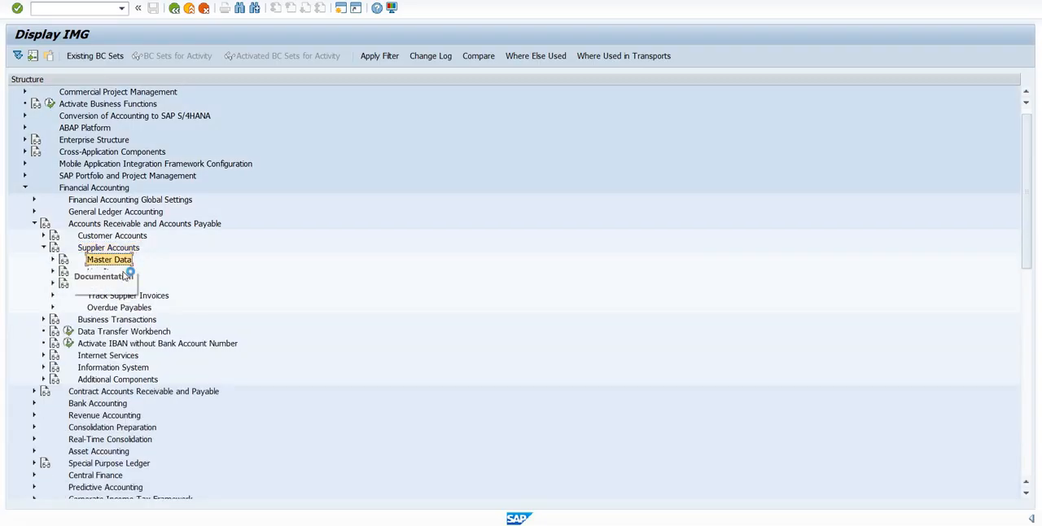
left_click(53, 260)
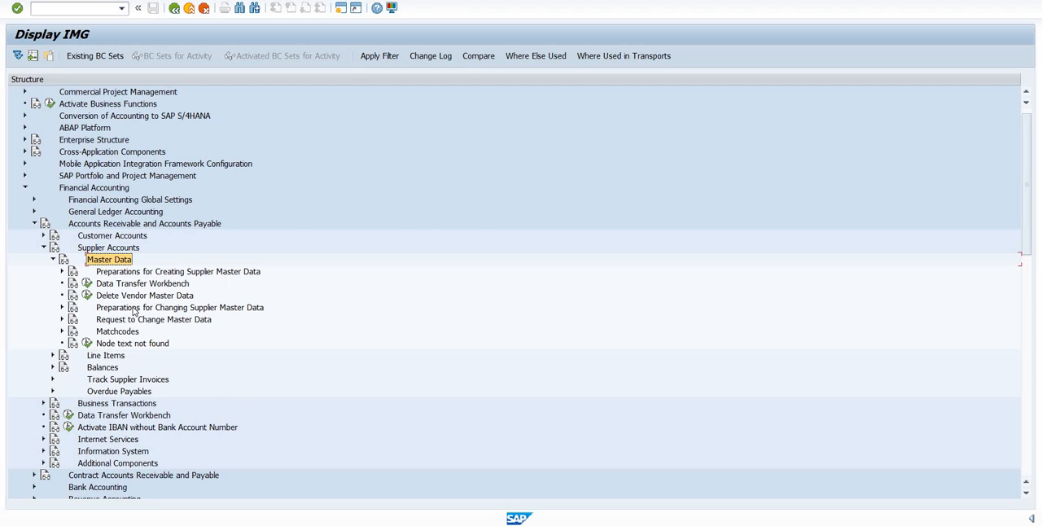
left_click(138, 309)
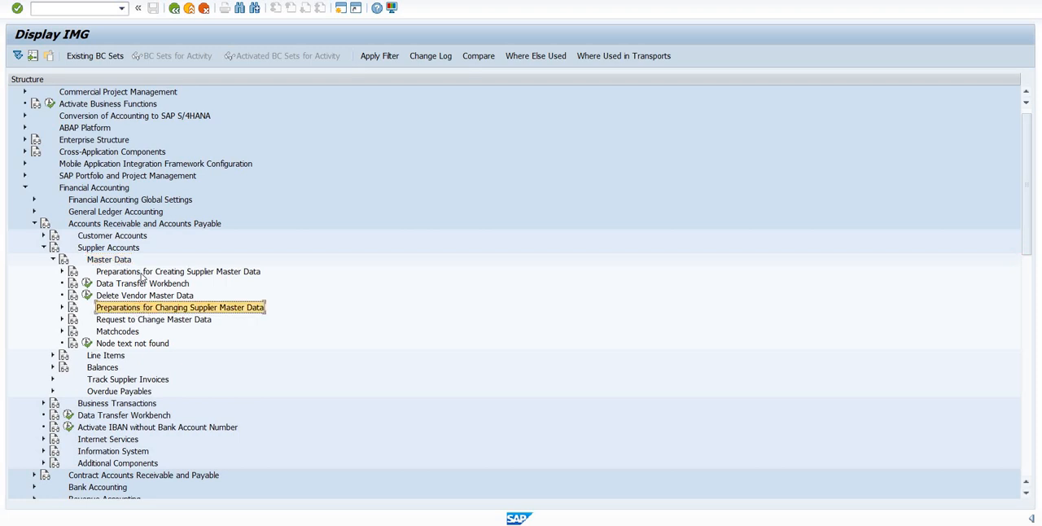
left_click(99, 273)
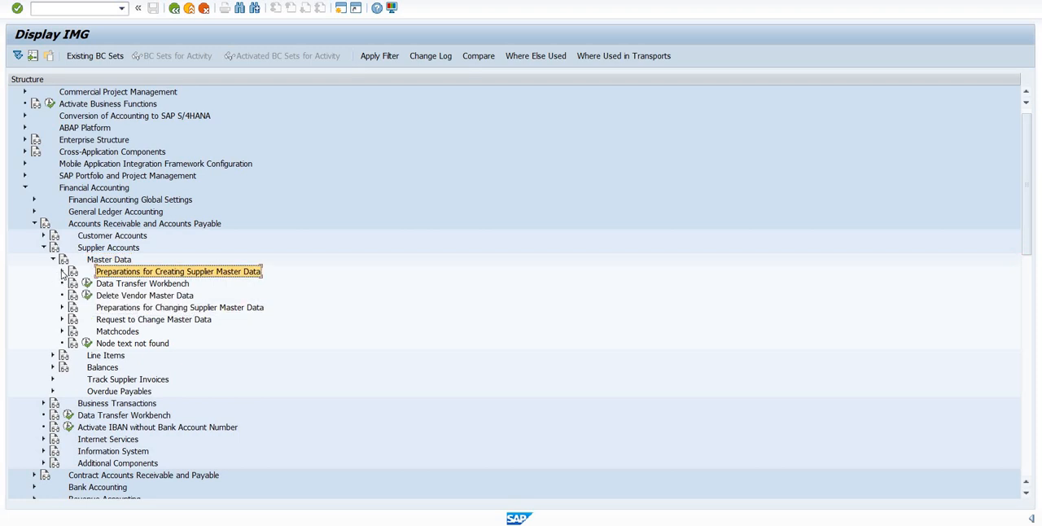
left_click(62, 272)
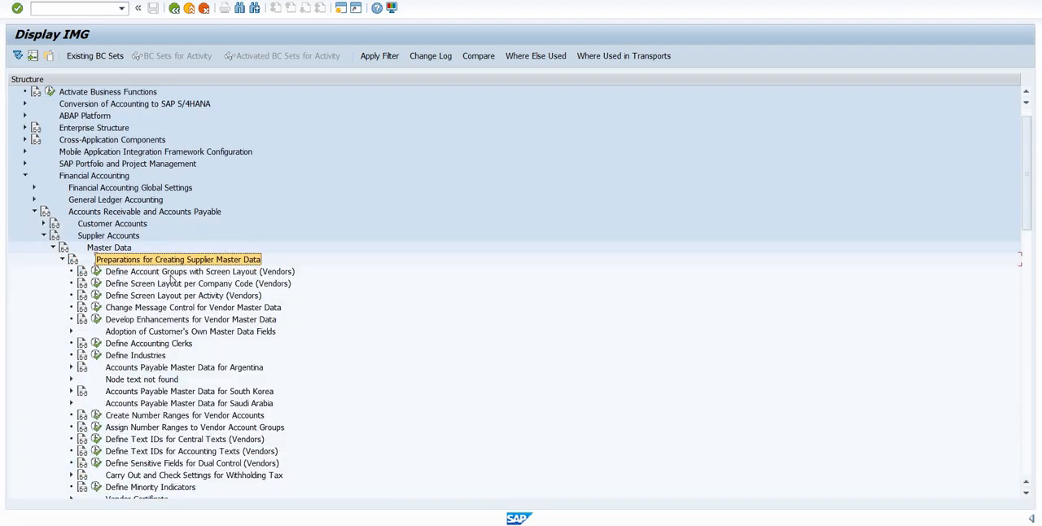
- In Define Account Groups with Screen Layout (Vendors), create account group DVDX with the meaning Domestic Vendors - DX01
left_click(170, 275)
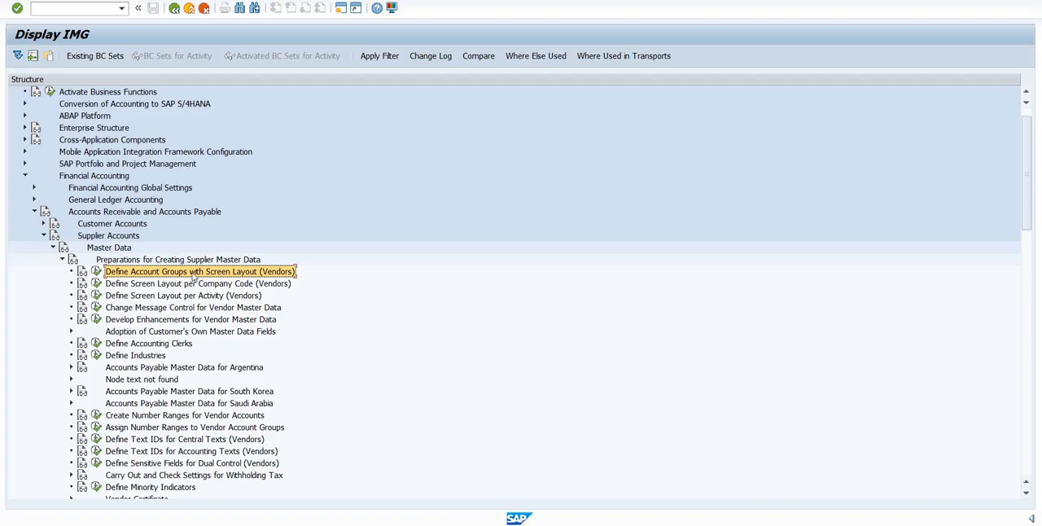
left_click(96, 271)
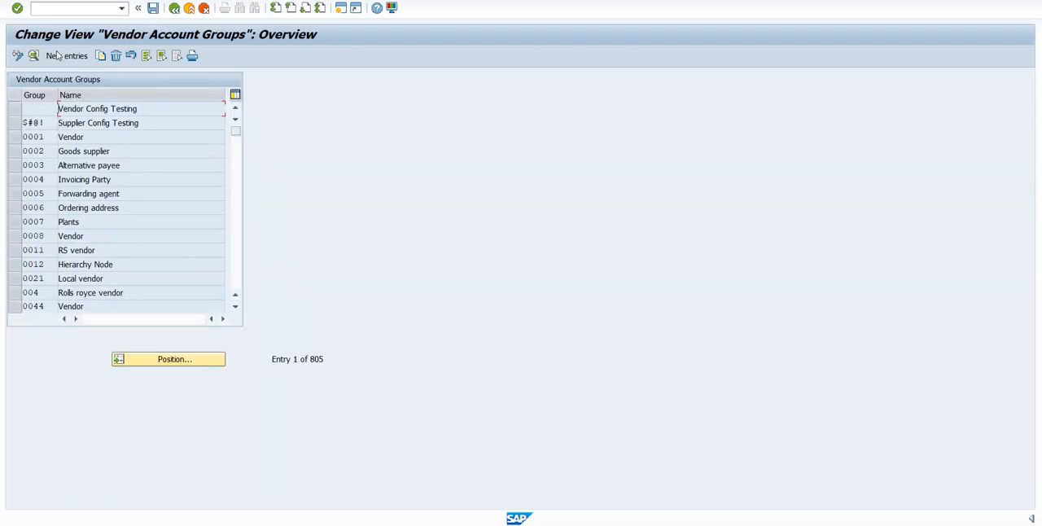
left_click(64, 56)
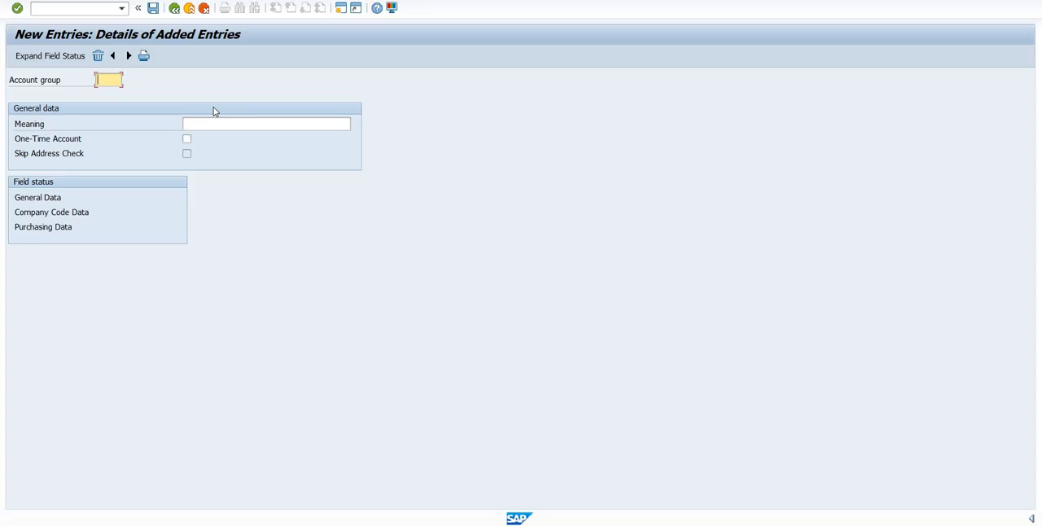
type("DVDX")
key("Tab")
type("D")
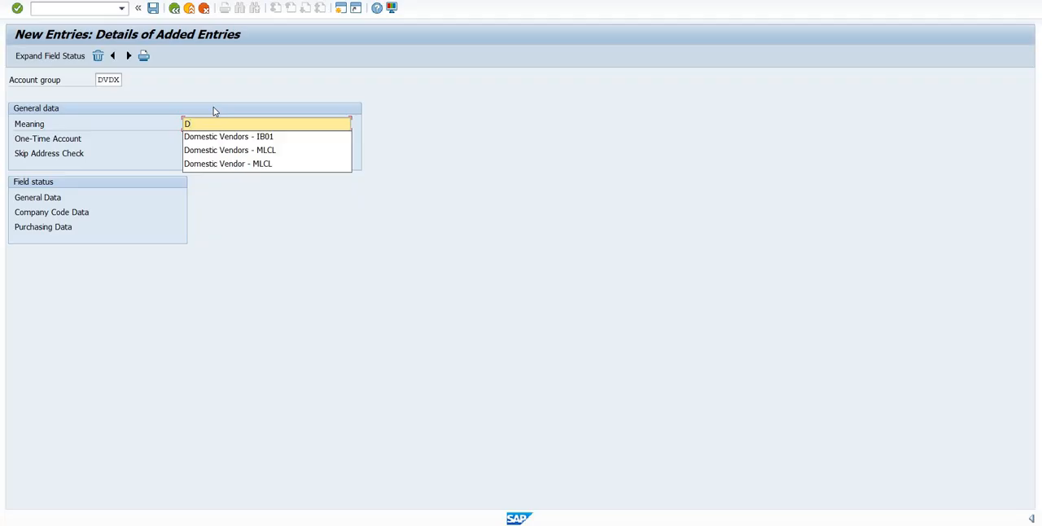
left_click(277, 137)
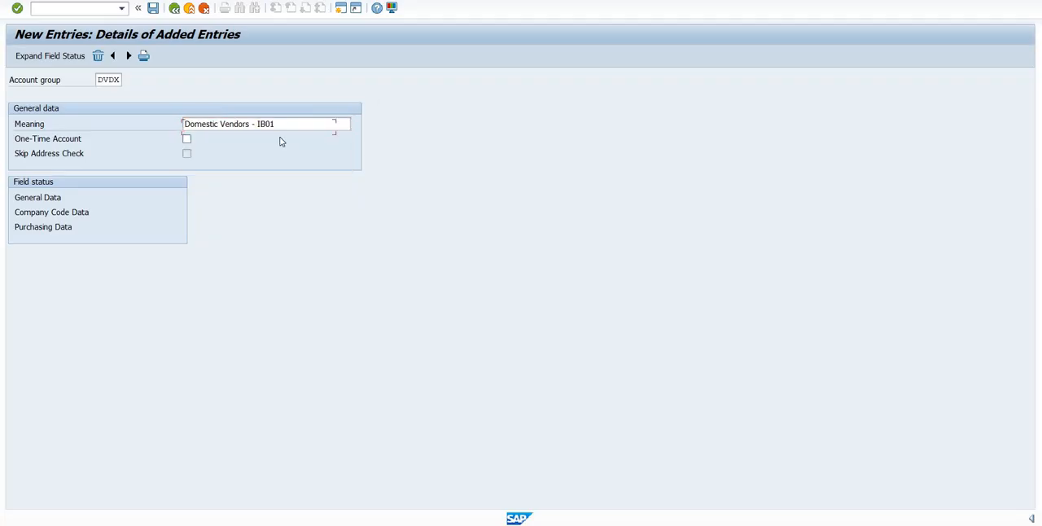
key("BackSpace")
key("BackSpace")
key("BackSpace")
key("BackSpace")
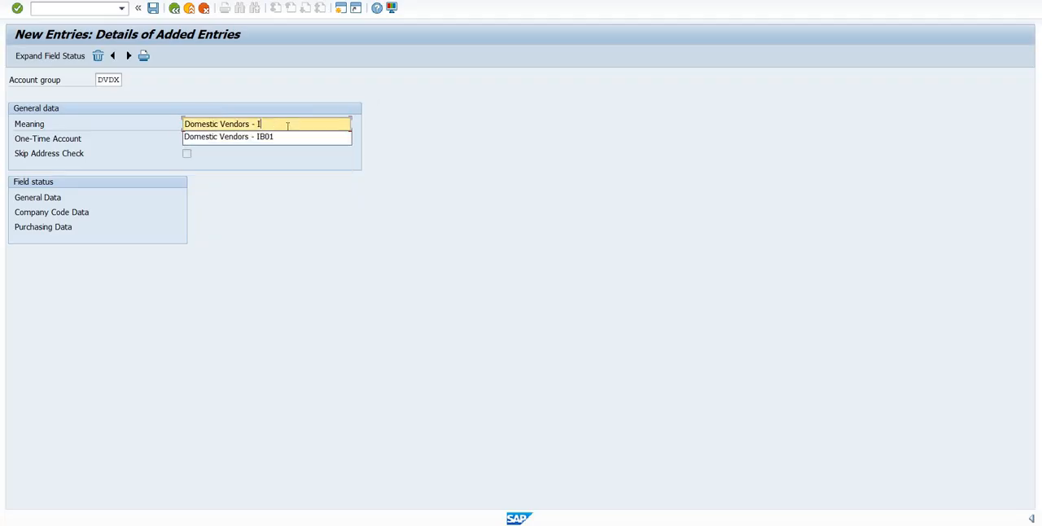
type("DX01")
- Save account group DVDX in the proposed customizing request and return to the vendor account groups overview
left_click(153, 8)
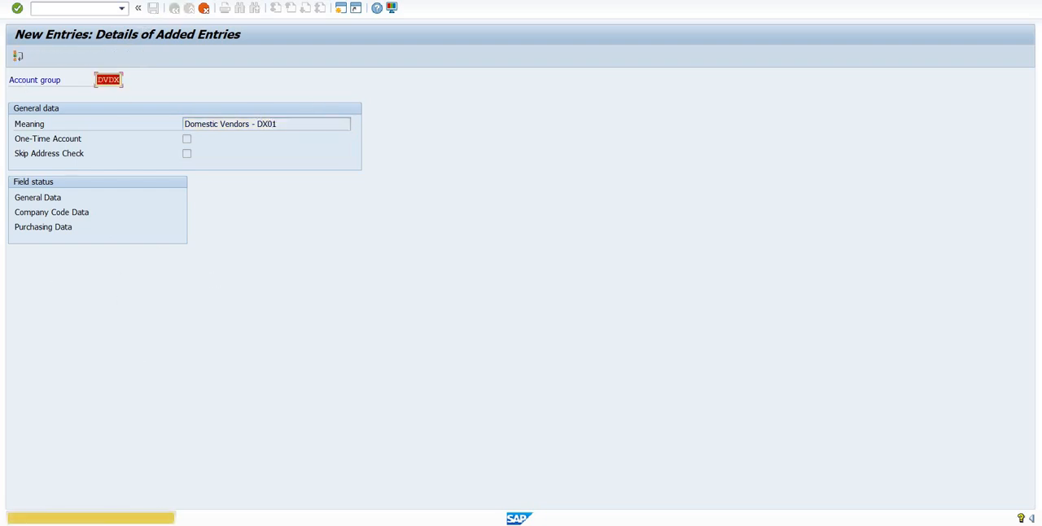
left_click(18, 8)
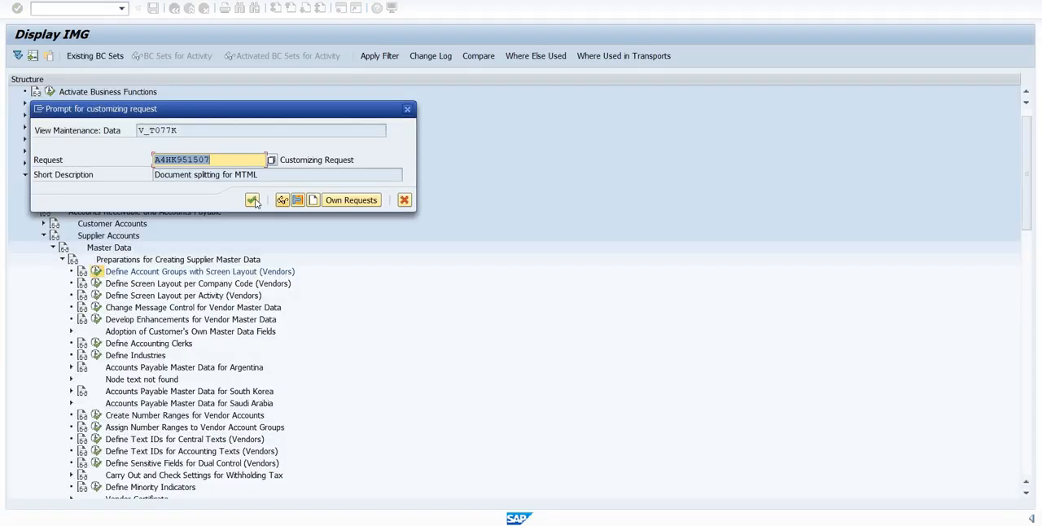
left_click(253, 200)
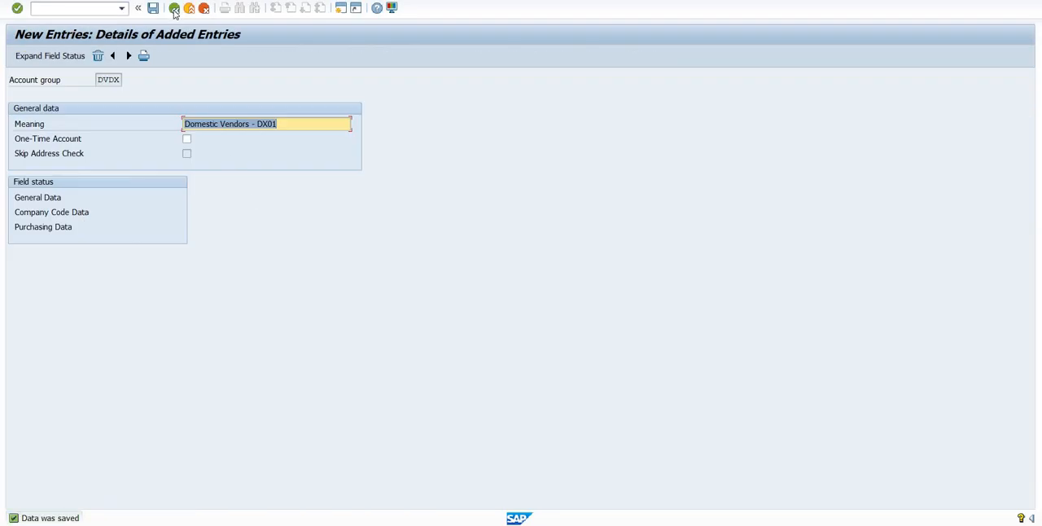
left_click(173, 9)
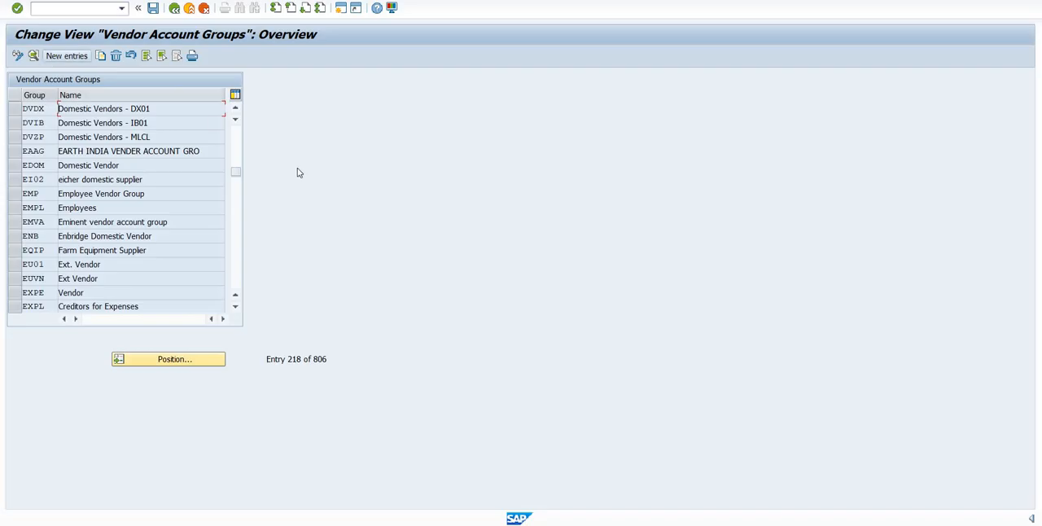
- Create a new vendor account group FVDX with the meaning Foreign Vendors - DX01
key("F5")
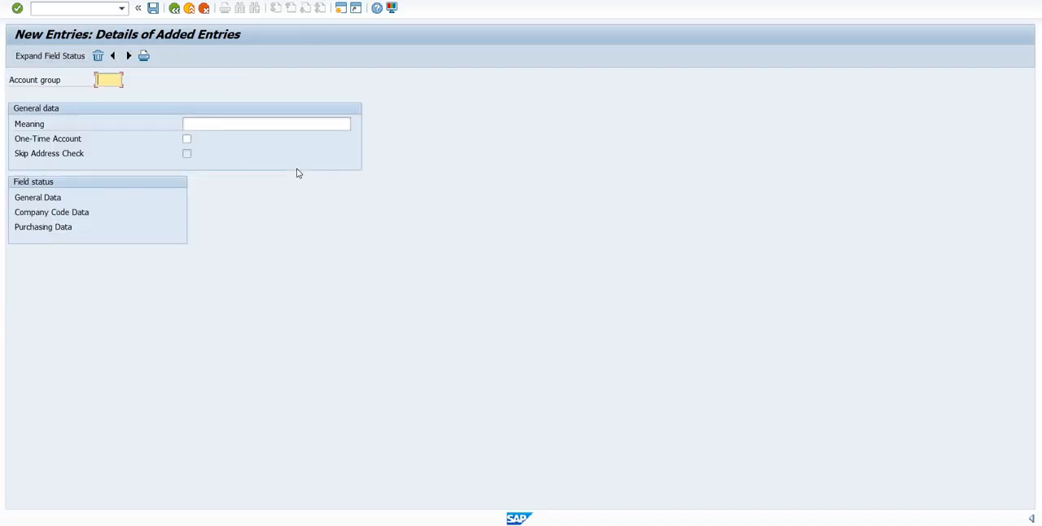
type("FVDX")
key("Tab")
type("F")
key("Down")
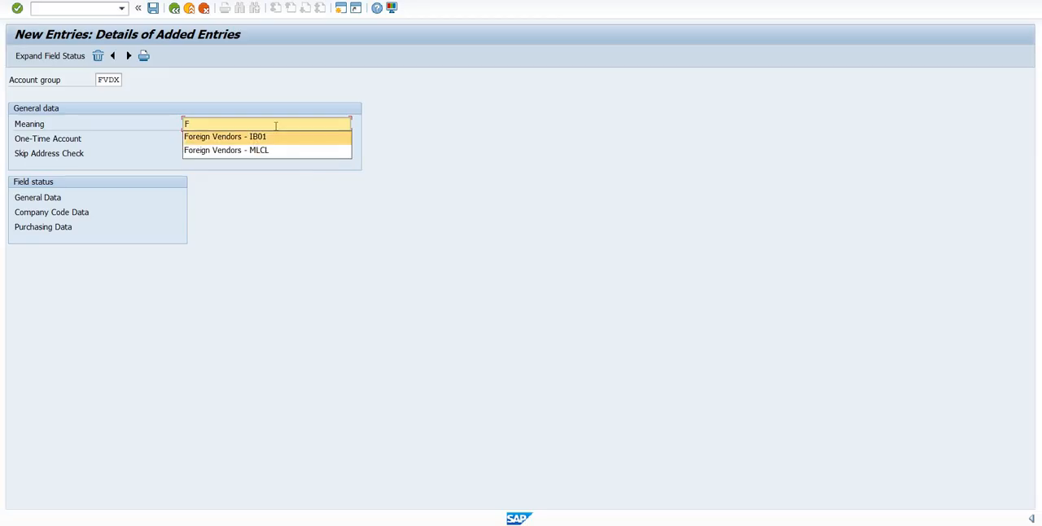
key("Return")
key("BackSpace")
key("BackSpace")
key("BackSpace")
key("BackSpace")
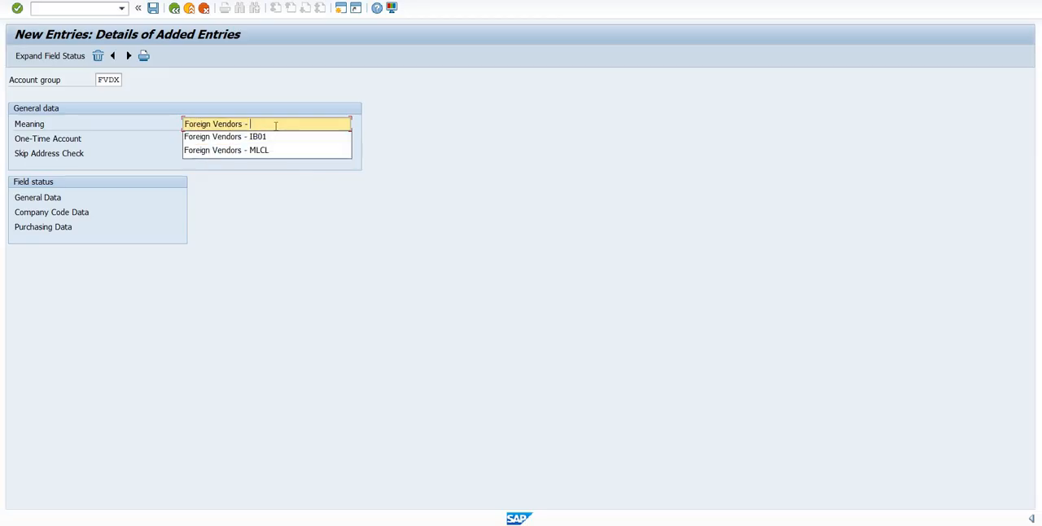
type("DX01")
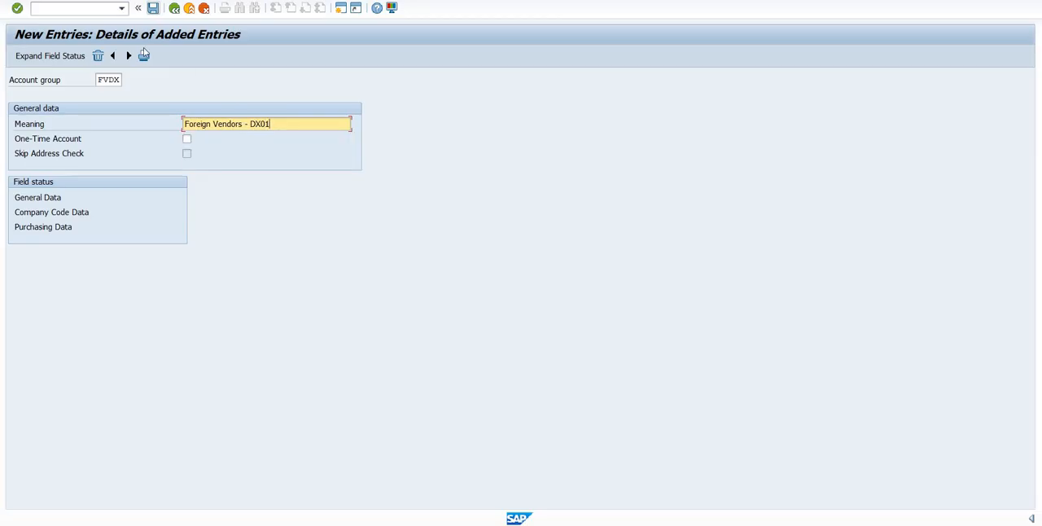
- Save account group FVDX and return to the customizing tree
left_click(152, 9)
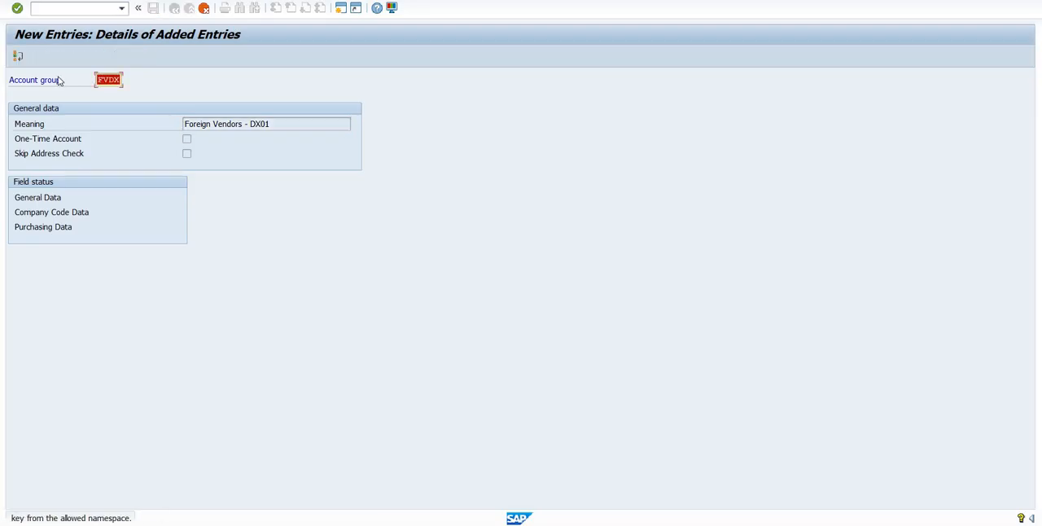
left_click(18, 8)
left_click(153, 10)
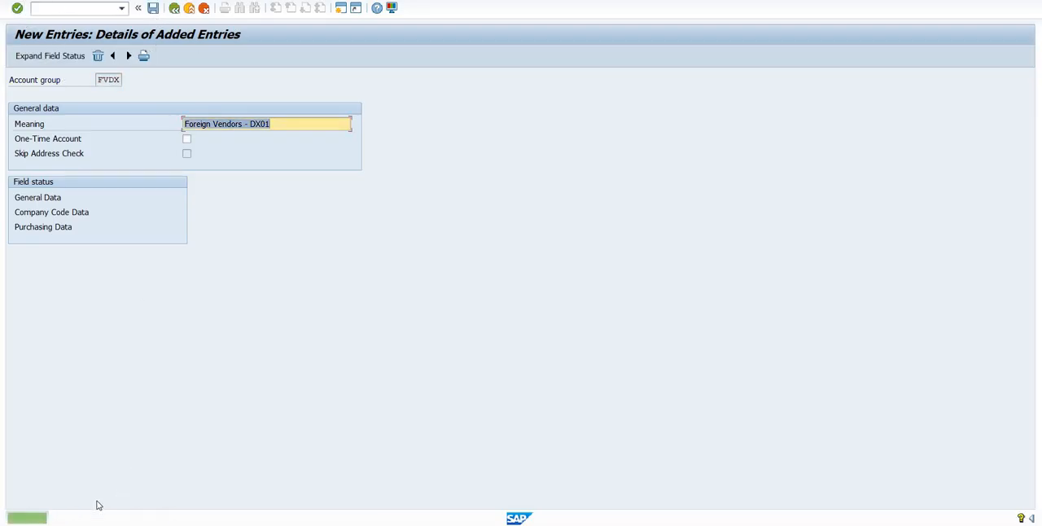
left_click(178, 8)
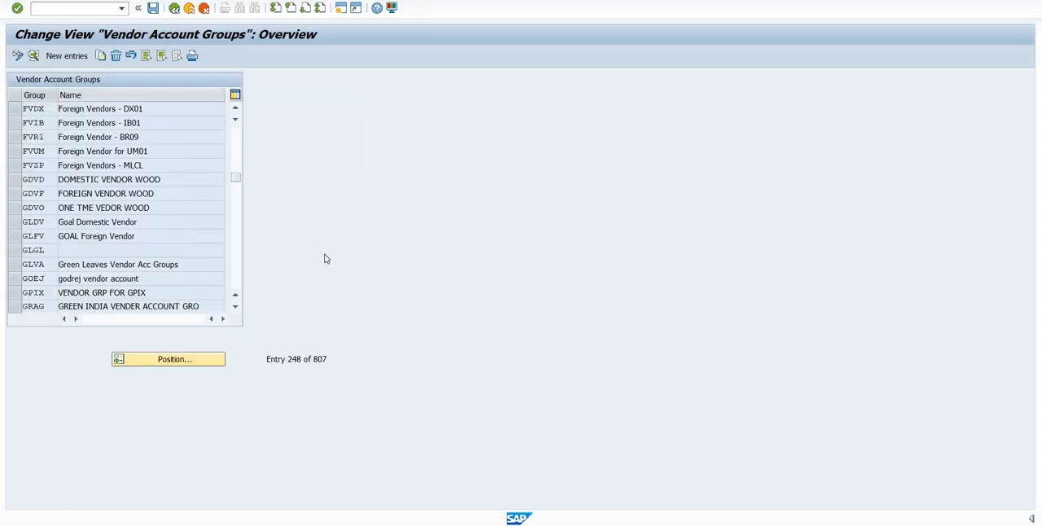
key("F3")
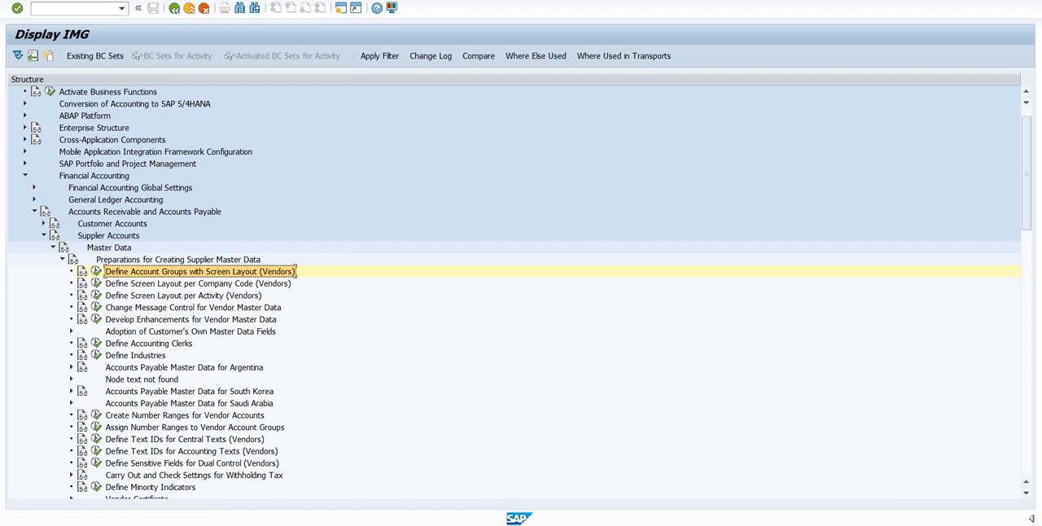
key("F3")
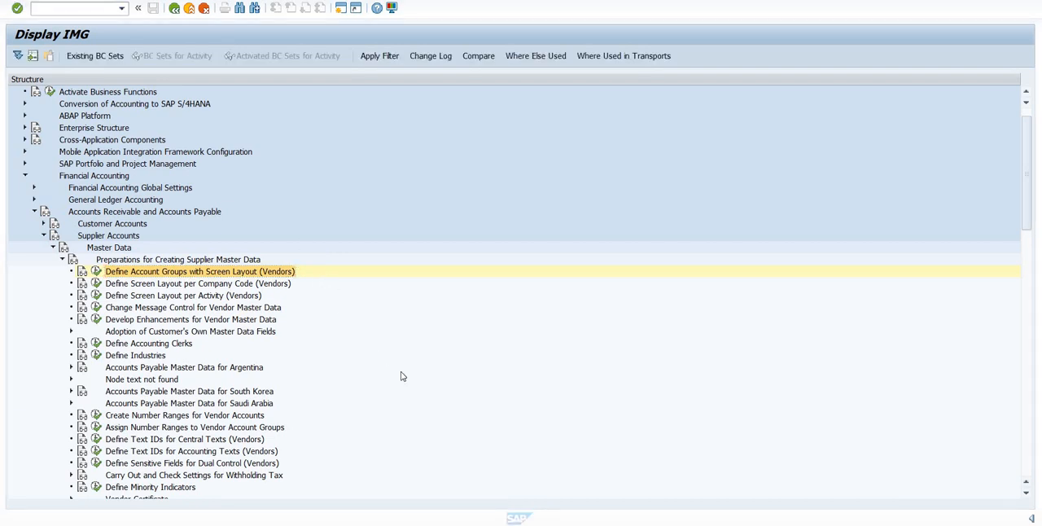
- Open the activity Assign Number Ranges to Vendor Account Groups and position the list at account group DVDX
left_click(261, 430)
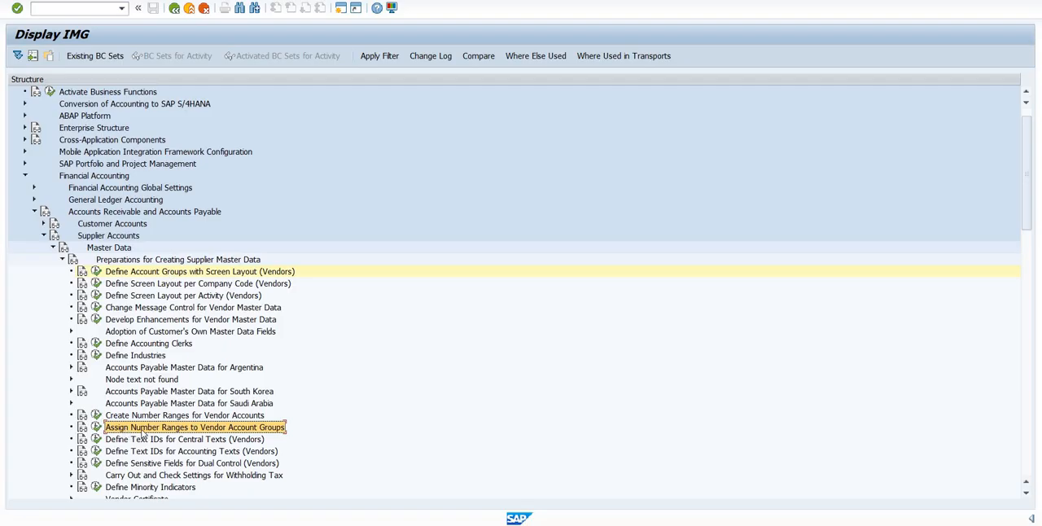
left_click(96, 426)
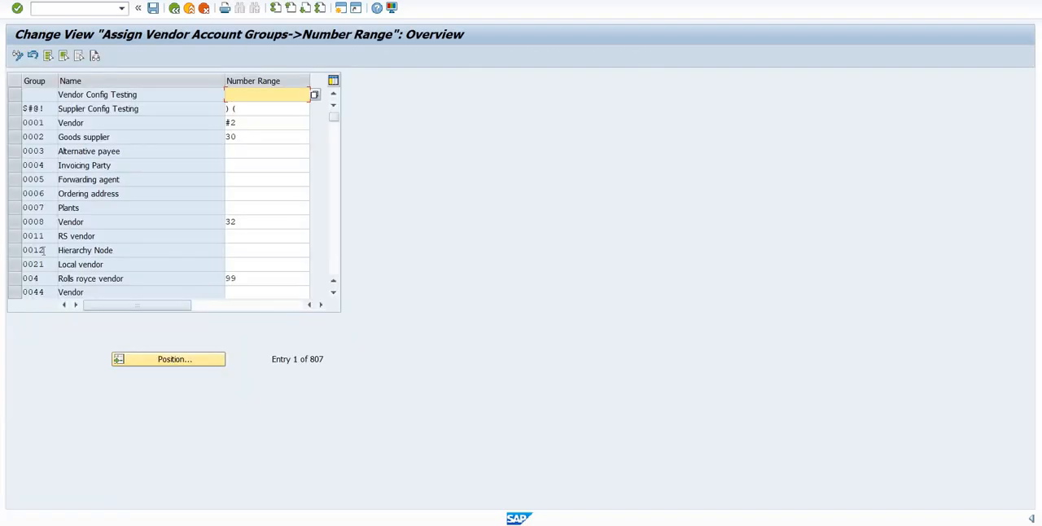
left_click(169, 359)
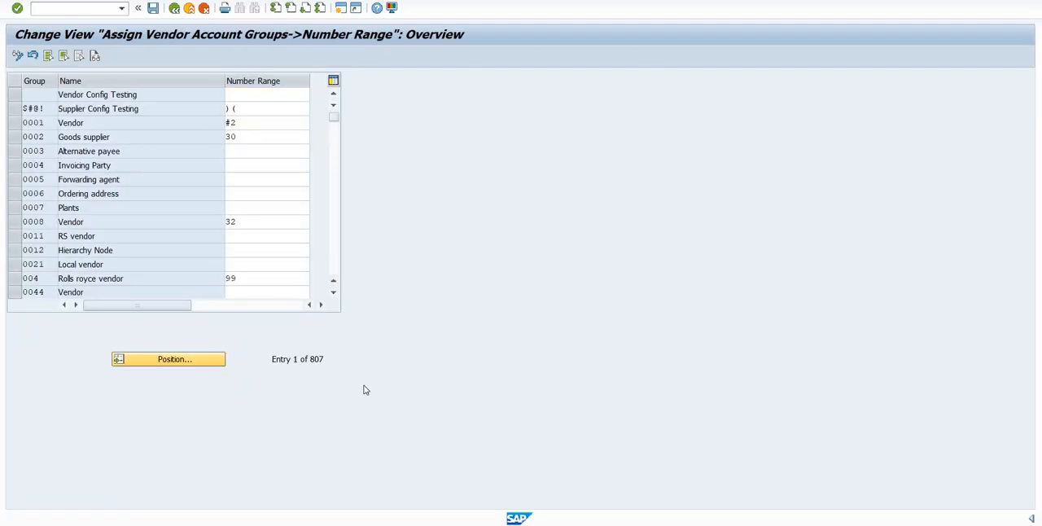
type("DVDX")
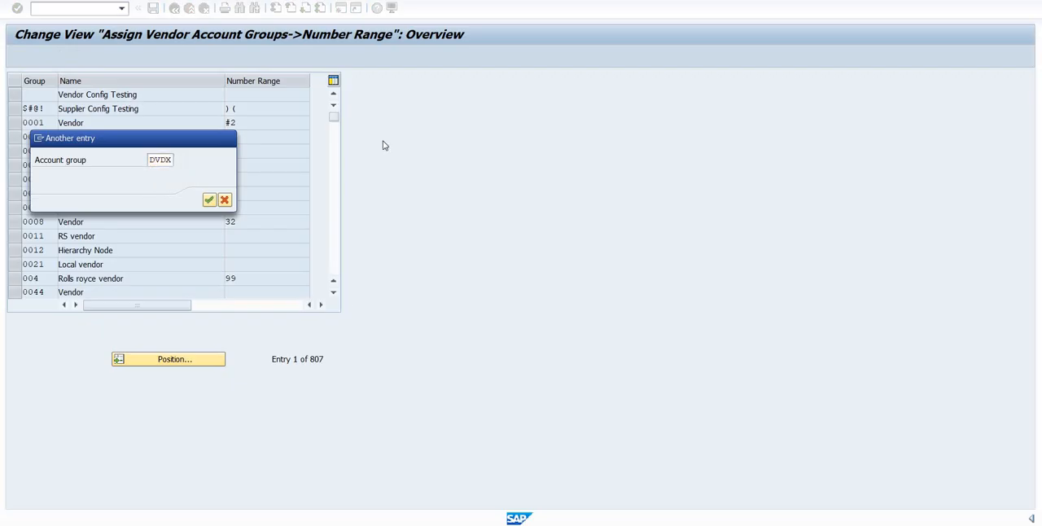
key("Return")
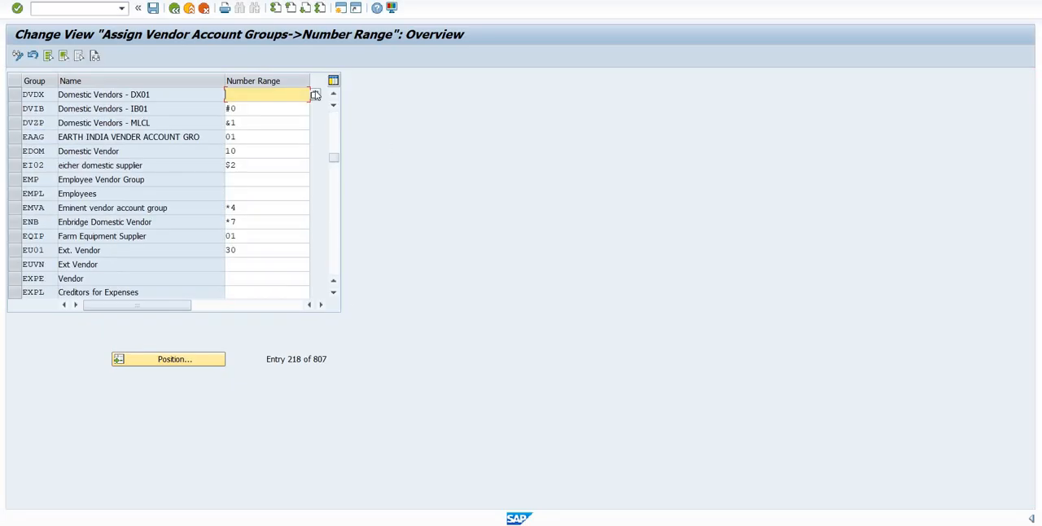
- Assign number range #1 to account group DVDX and save it in the proposed customizing request
left_click(314, 94)
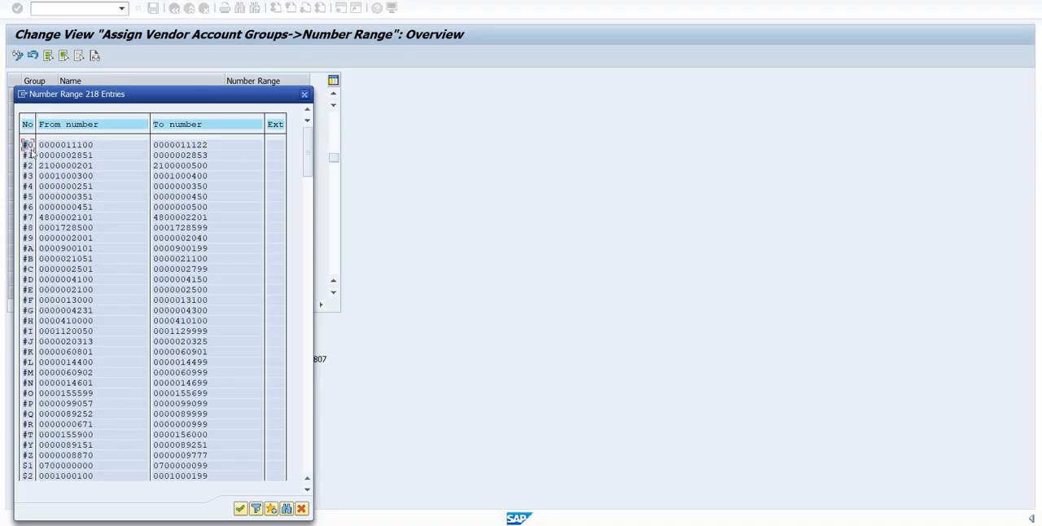
double_click(30, 155)
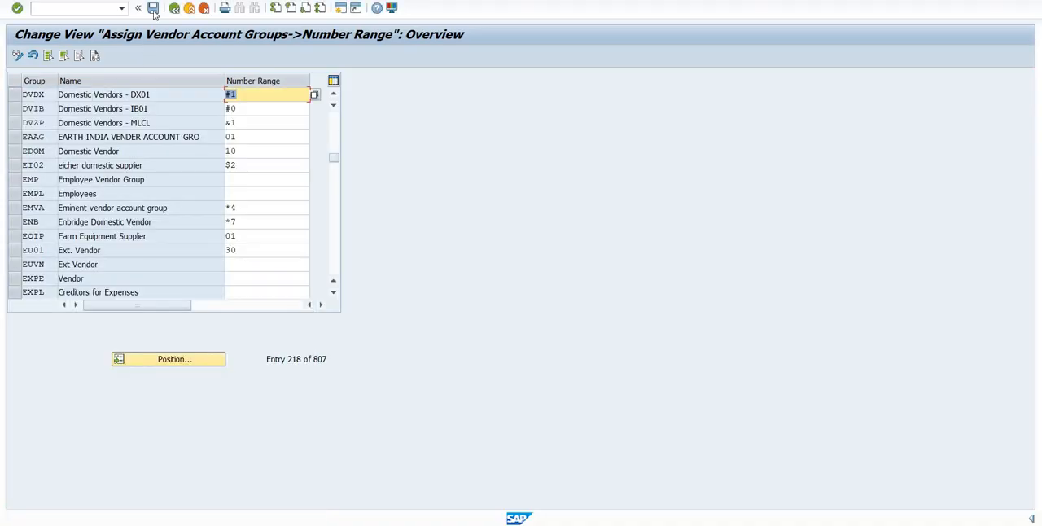
left_click(153, 7)
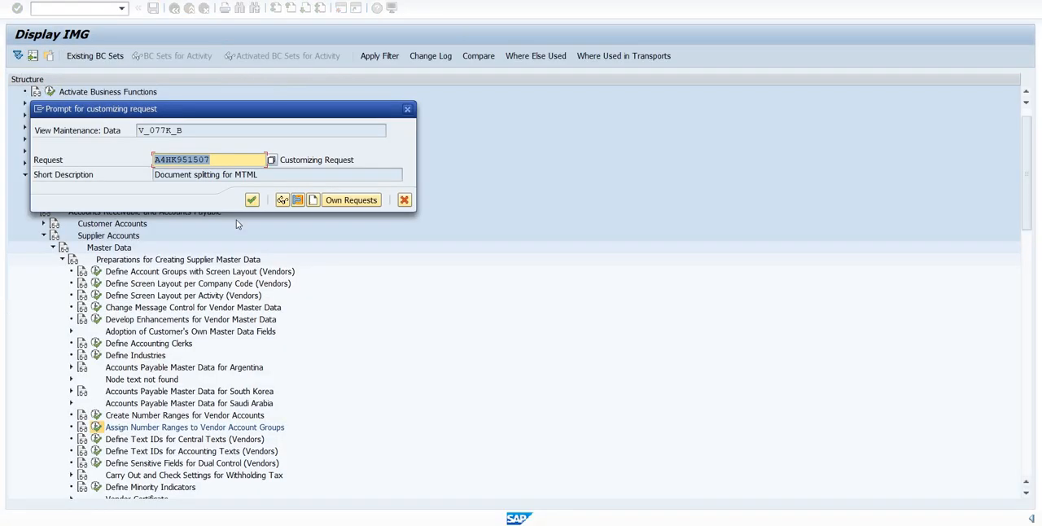
key("Return")
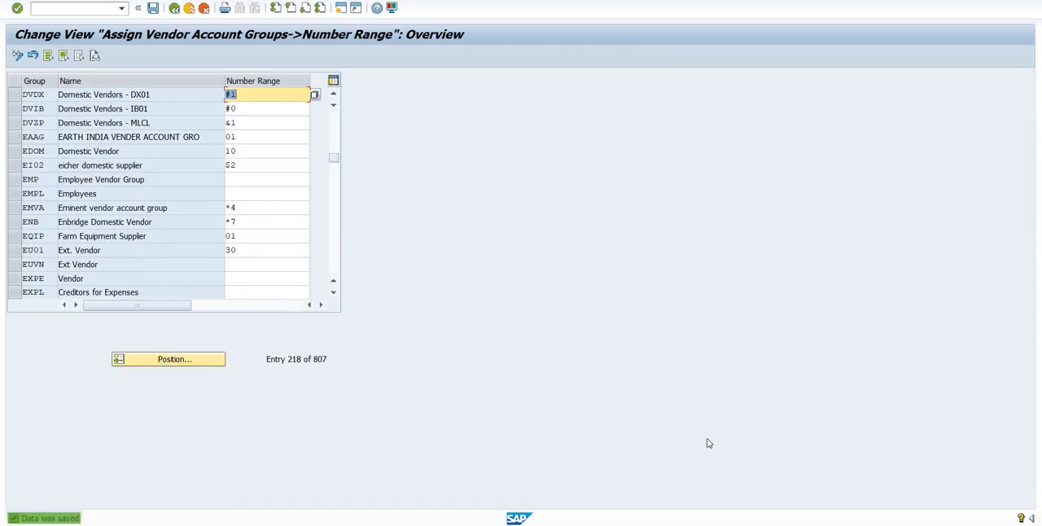
- Position the list at account group FVDX, assign it number range #0 and try to save
key("Return")
type("FTVN")
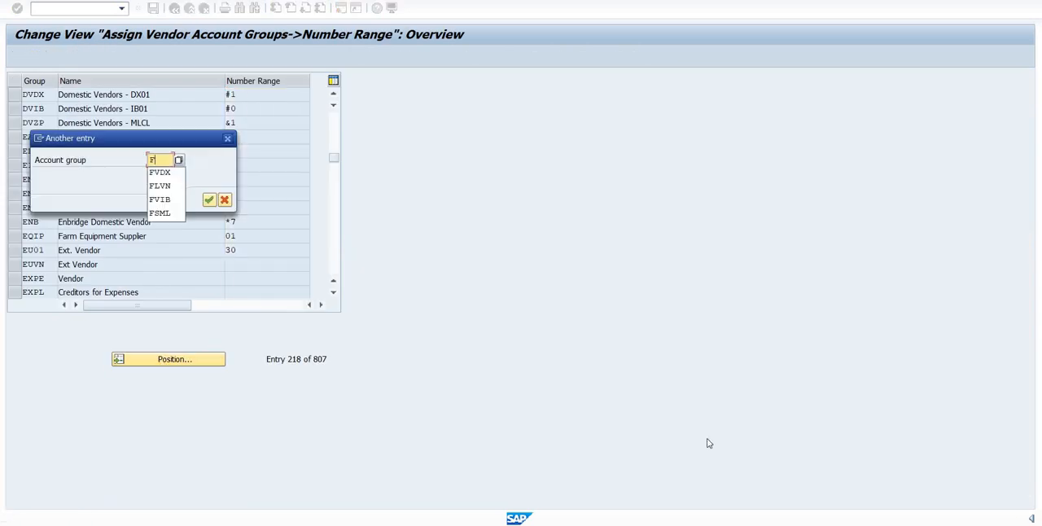
key("Return")
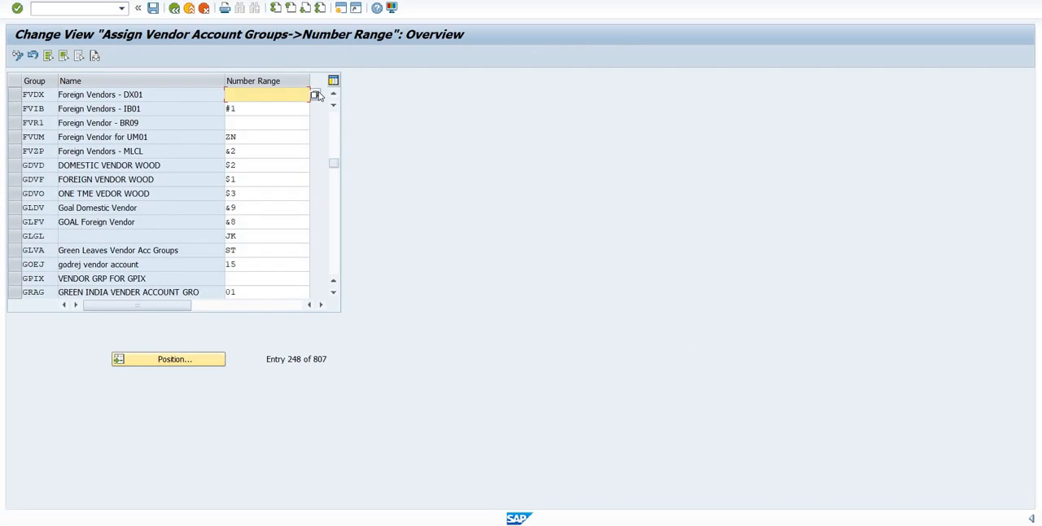
key("F4")
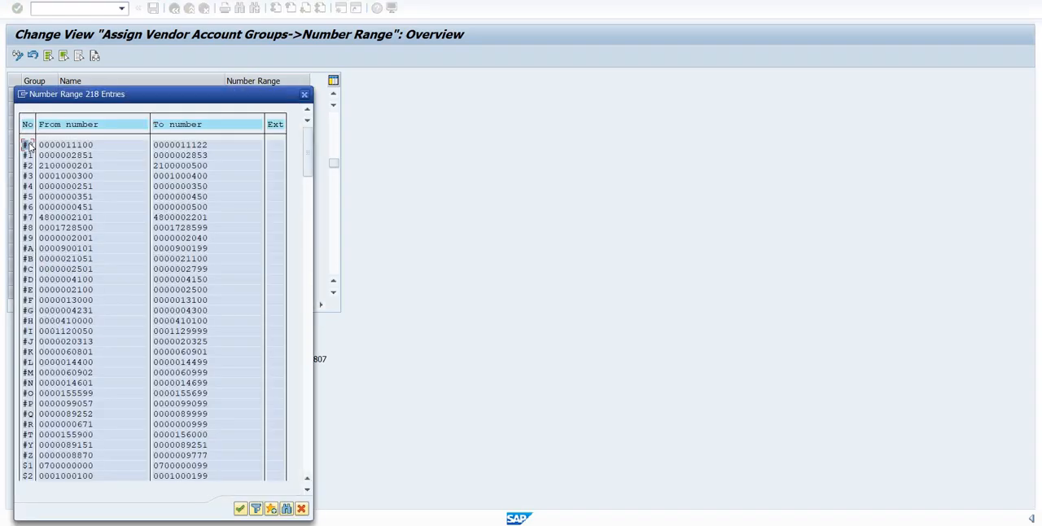
double_click(28, 145)
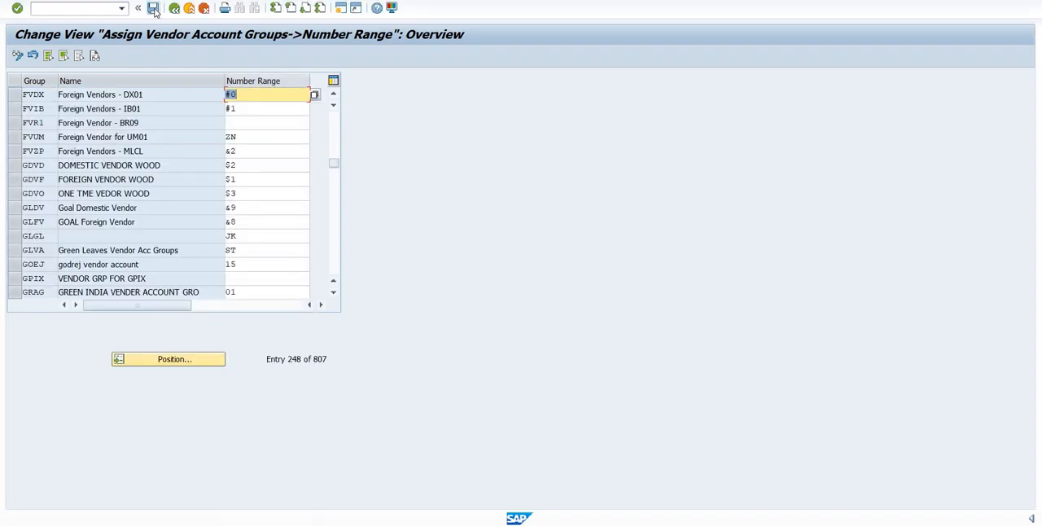
left_click(153, 8)
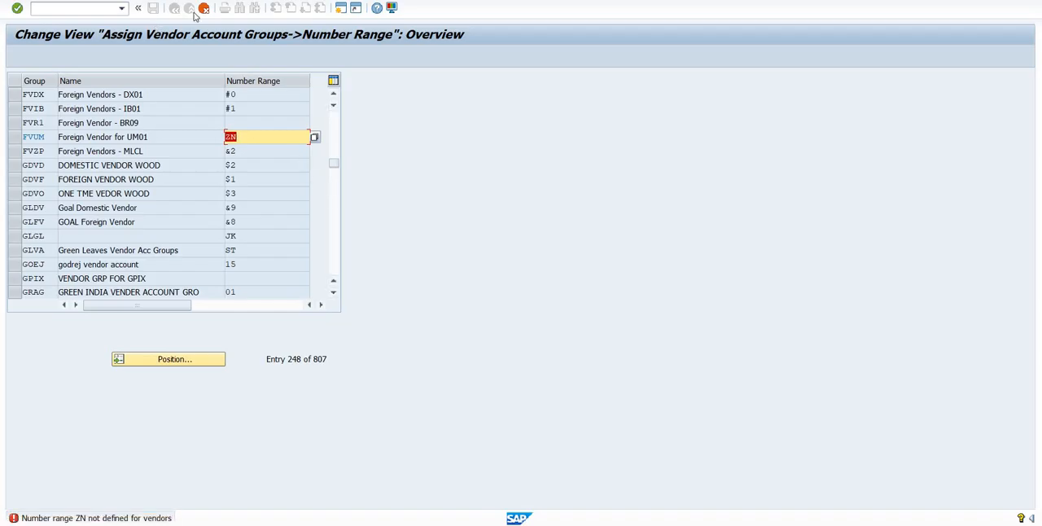
- Clear the invalid number range of account group FVUM and save the number range assignments
key("Delete")
key("Down")
key("Escape")
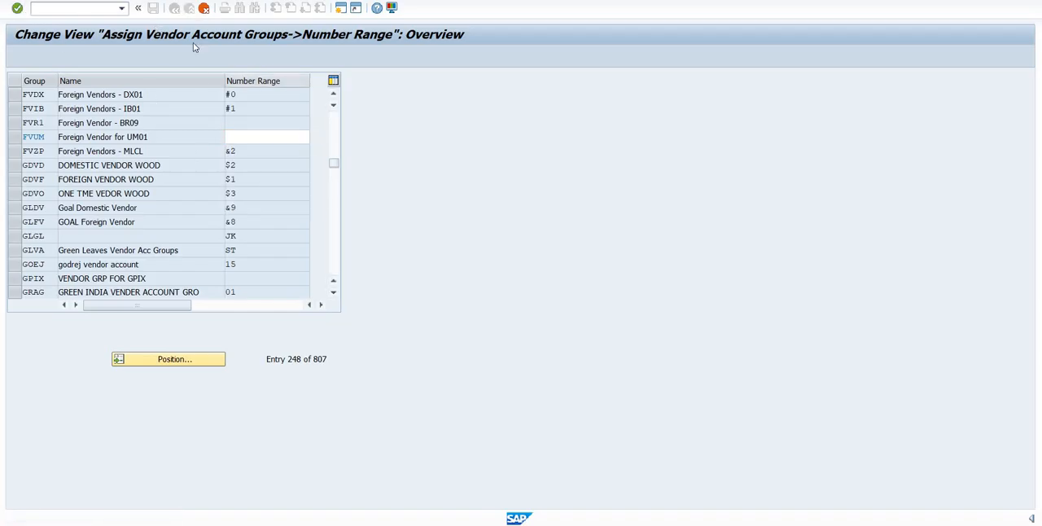
left_click(153, 8)
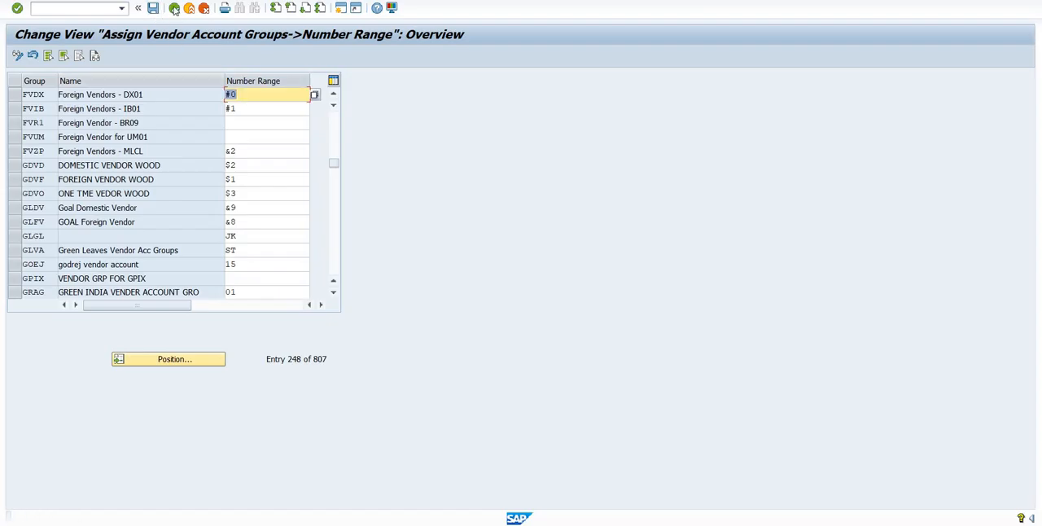
- Return to the IMG structure and open the activity Define Screen Layout per Company Code (Vendors)
key("F3")
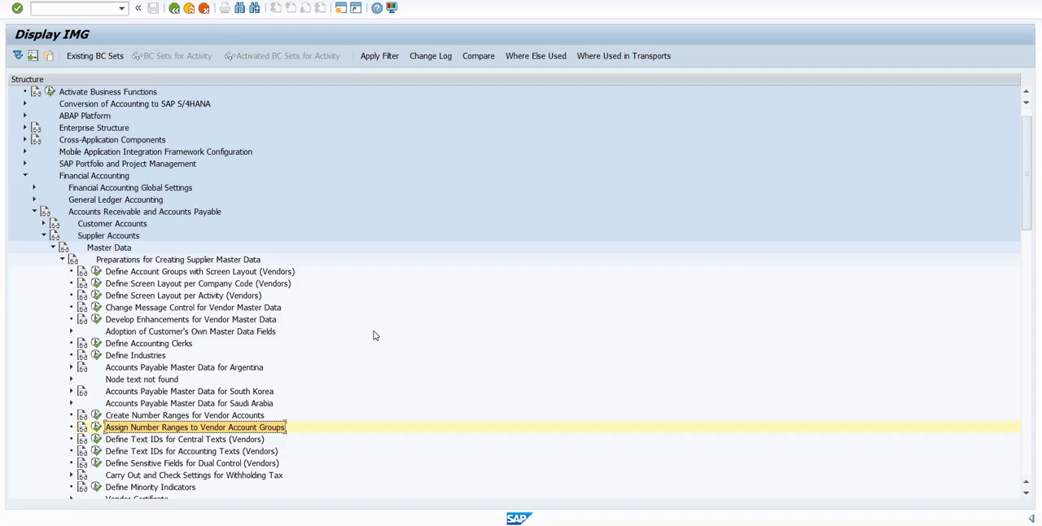
left_click(155, 285)
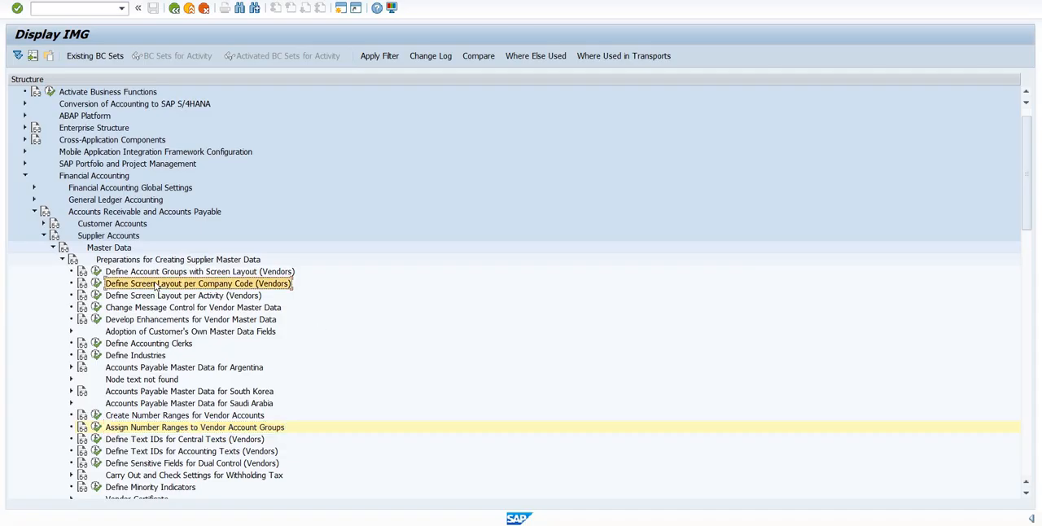
left_click(96, 283)
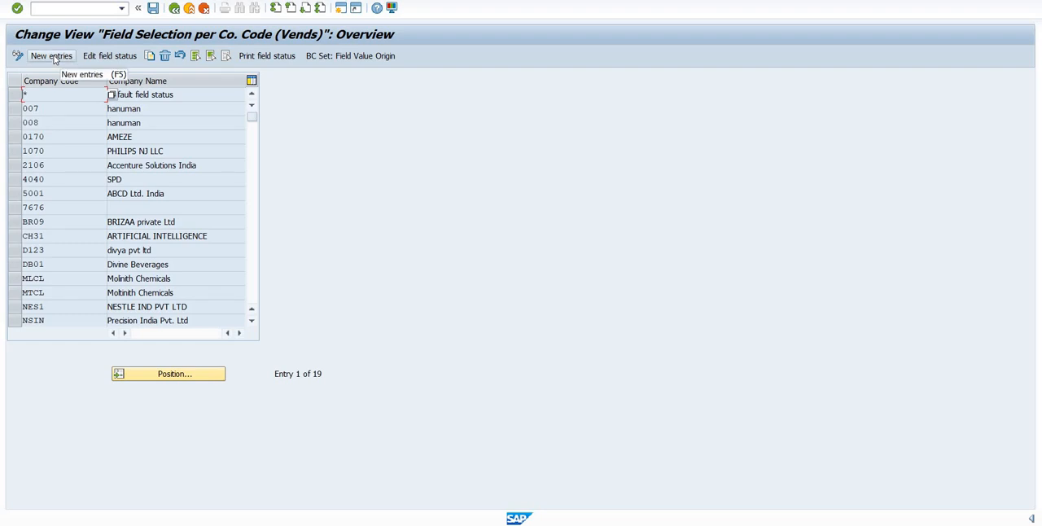
- Add company code DX01 as a new entry in the vendor field selection per company code, save it and leave the entry overview
left_click(54, 60)
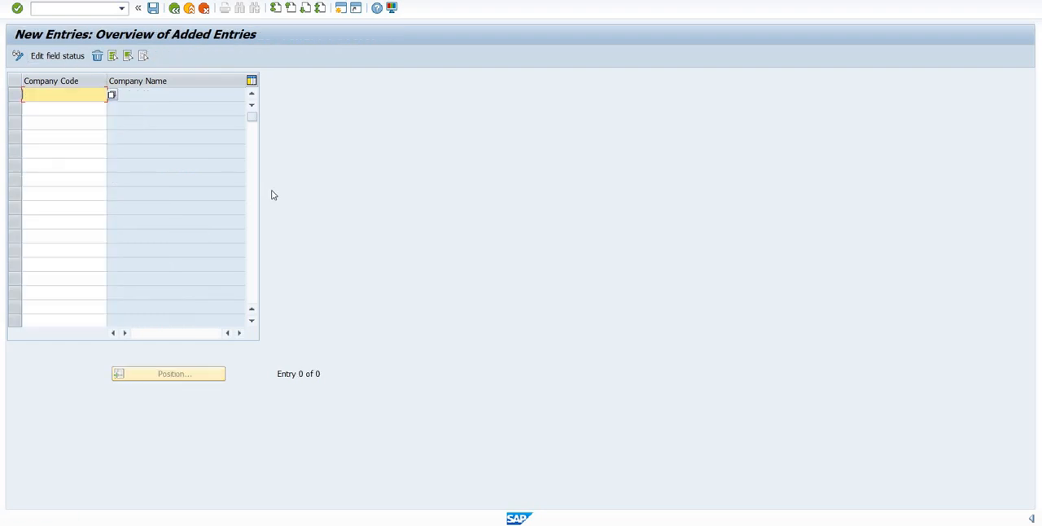
type("DX01")
key("Return")
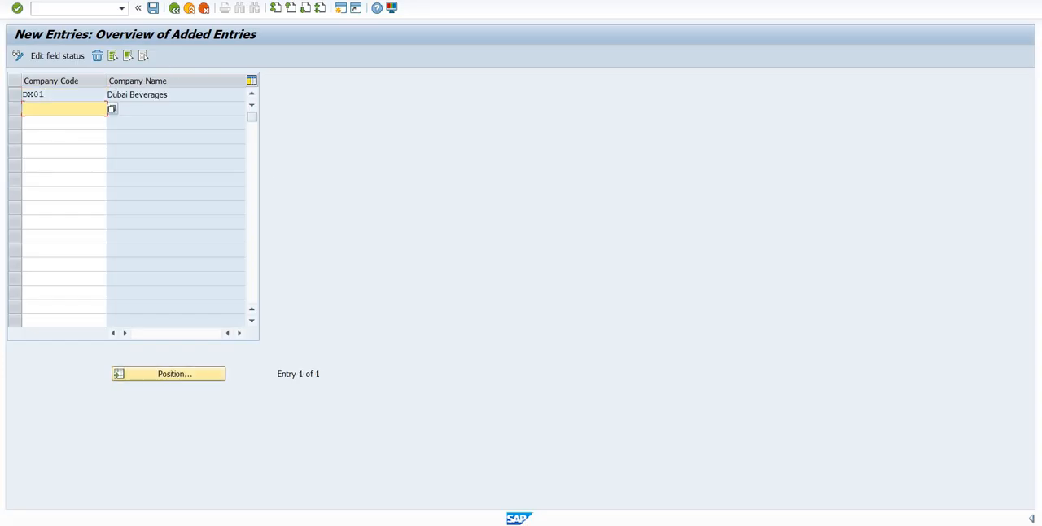
left_click(179, 120)
key("ctrl+s")
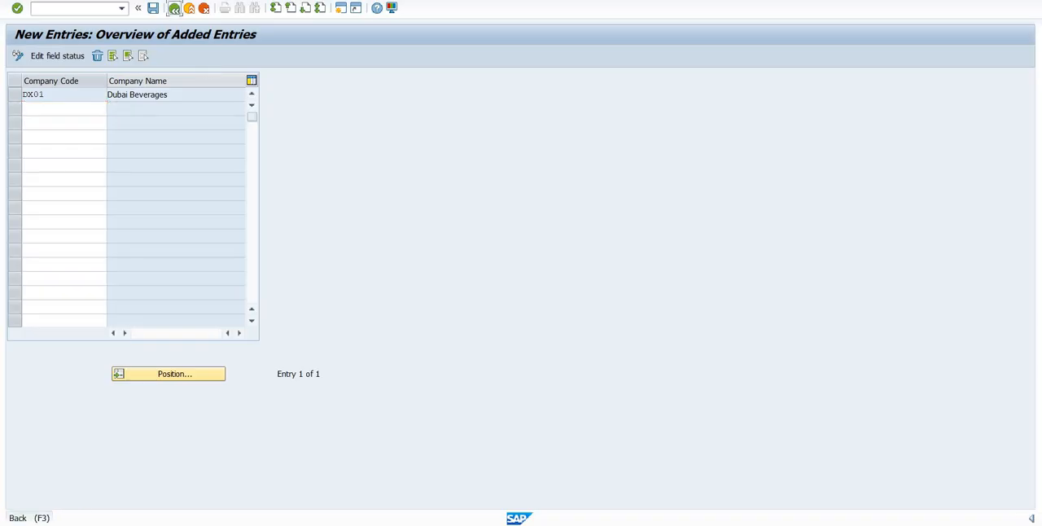
left_click(174, 8)
- Switch to the Word notes, number the Account Groups line as item 3 and highlight it in yellow
key("alt+Tab")
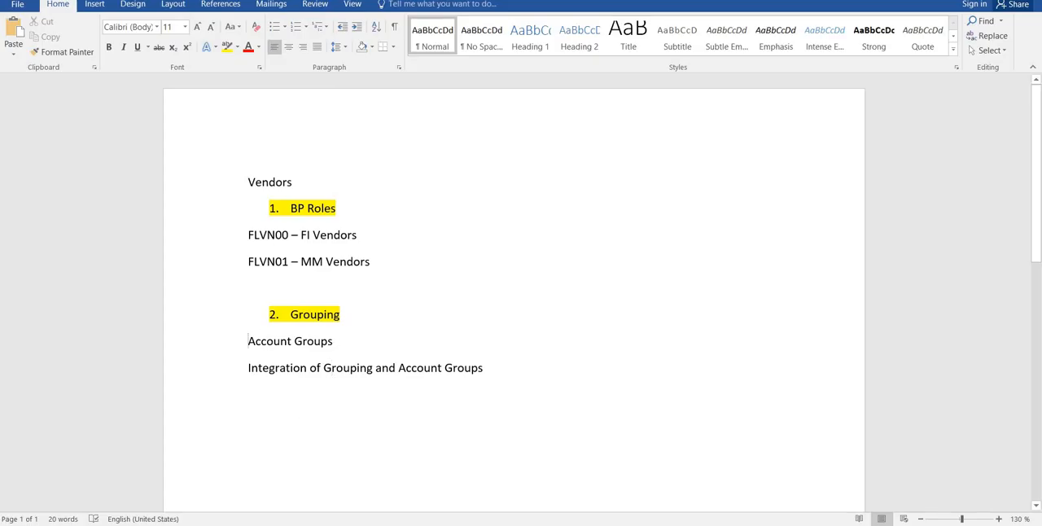
type("3.")
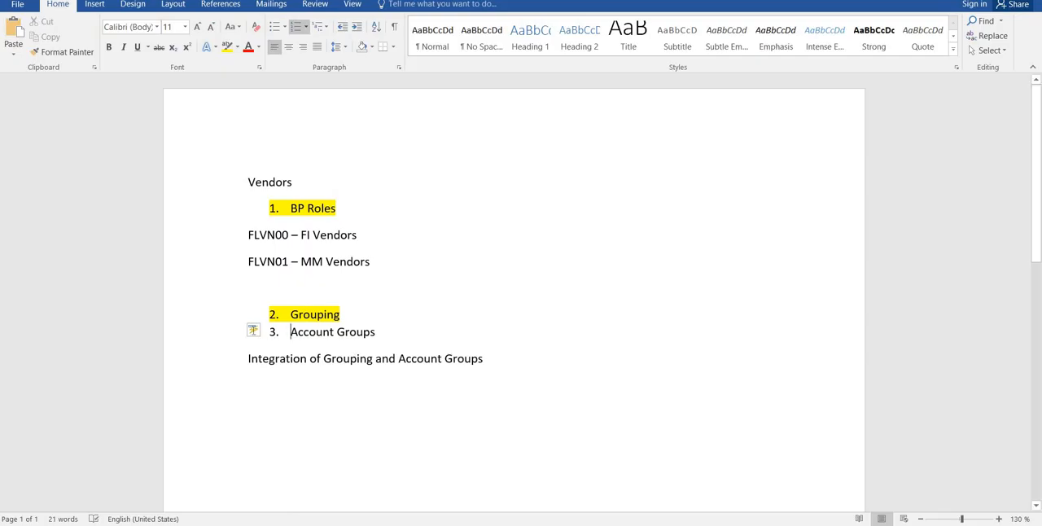
left_click_drag(383, 332, 291, 332)
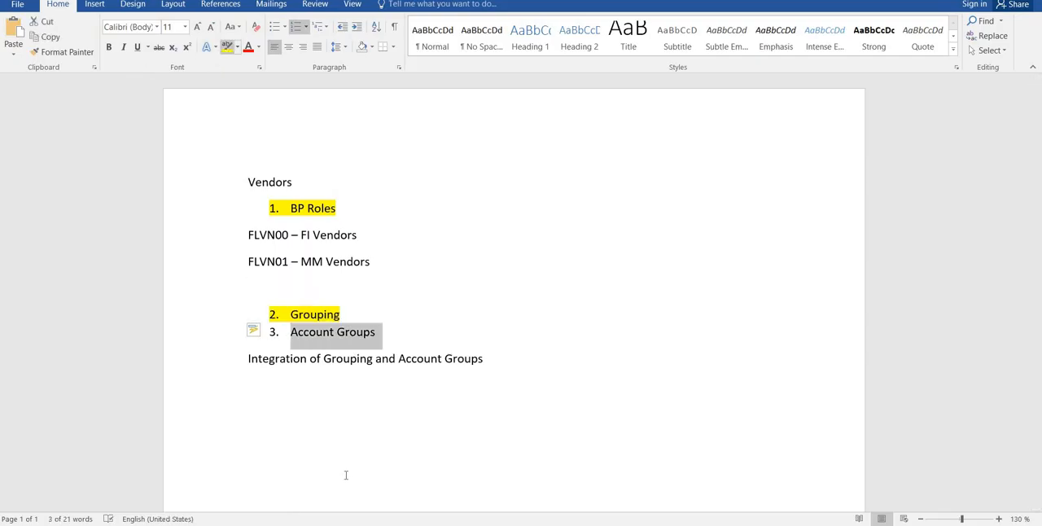
left_click(227, 46)
left_click(287, 366)
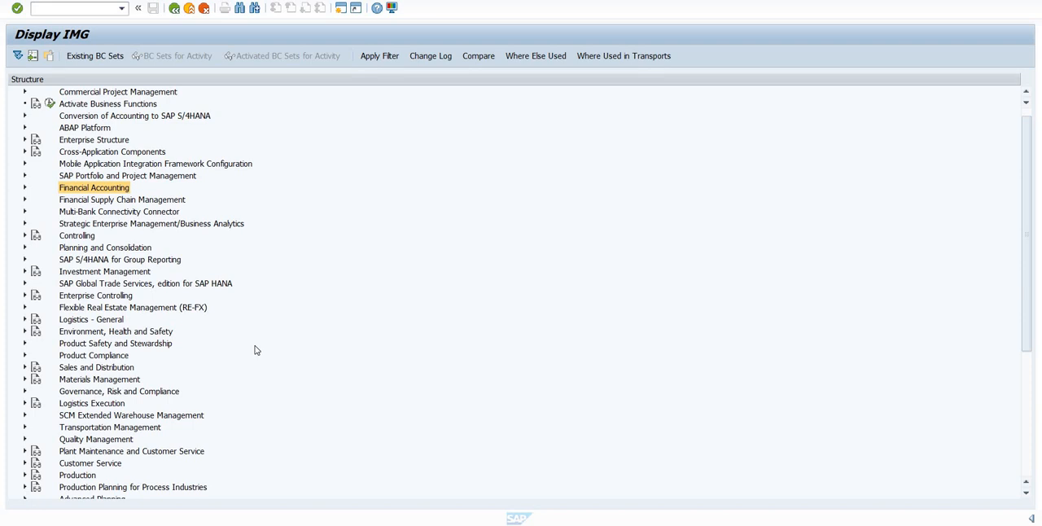
- In the IMG structure, expand Cross-Application Components, Master Data Synchronization and Customer/Vendor Integration
scroll(255, 350, "up", 1)
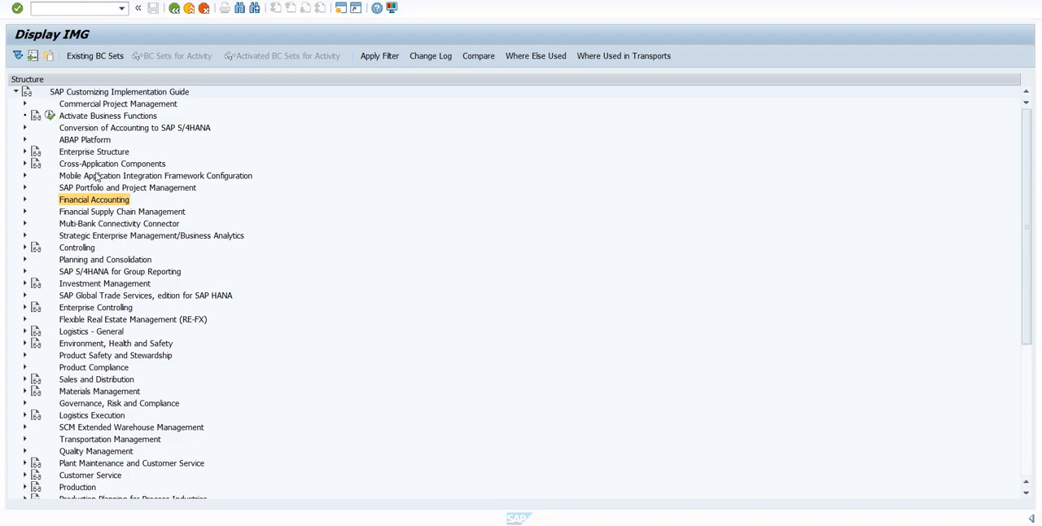
left_click(25, 167)
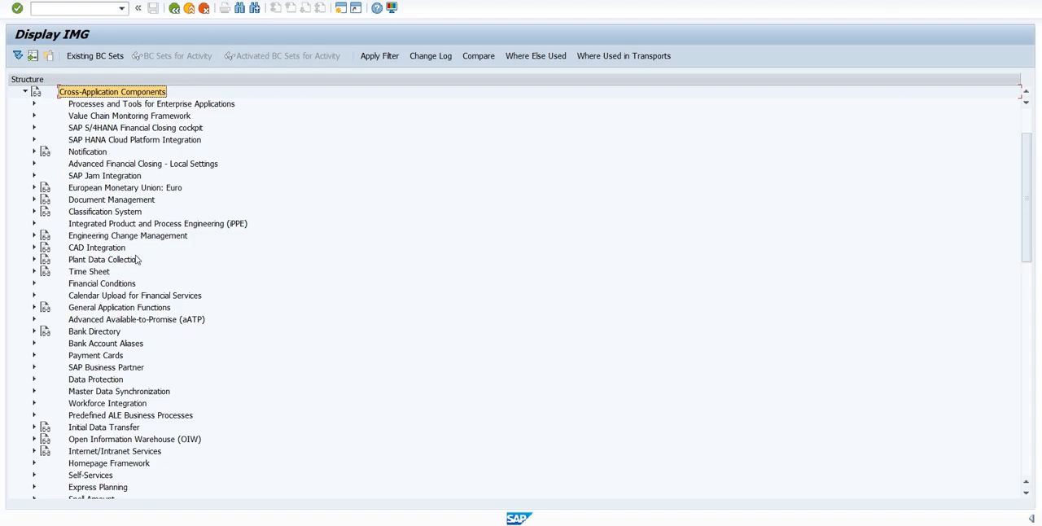
left_click(144, 393)
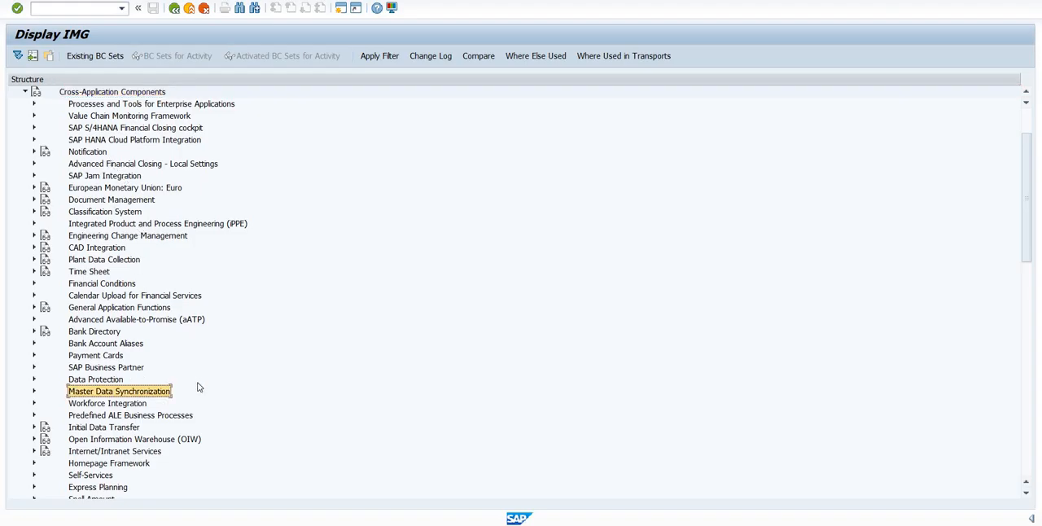
scroll(199, 380, "down", 1)
scroll(199, 377, "down", 1)
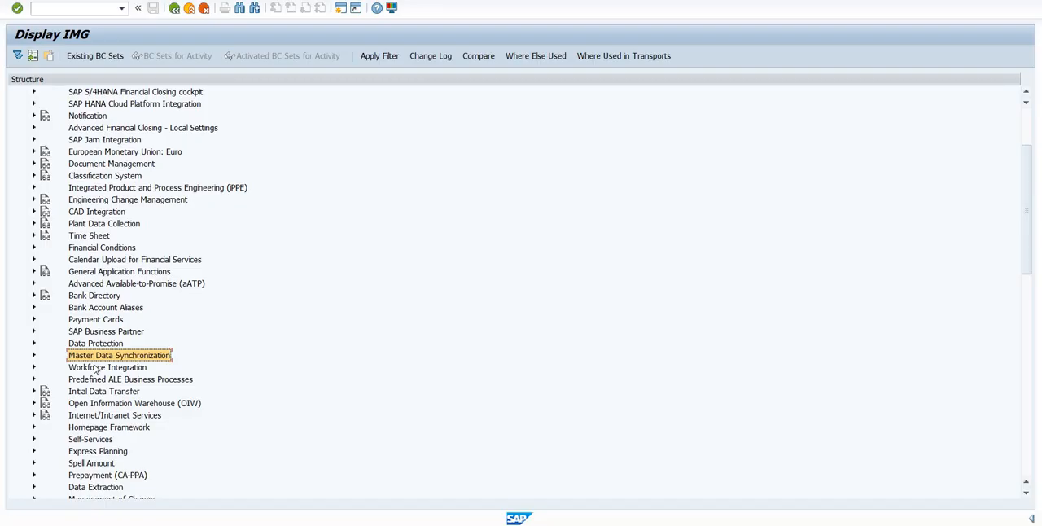
double_click(192, 359)
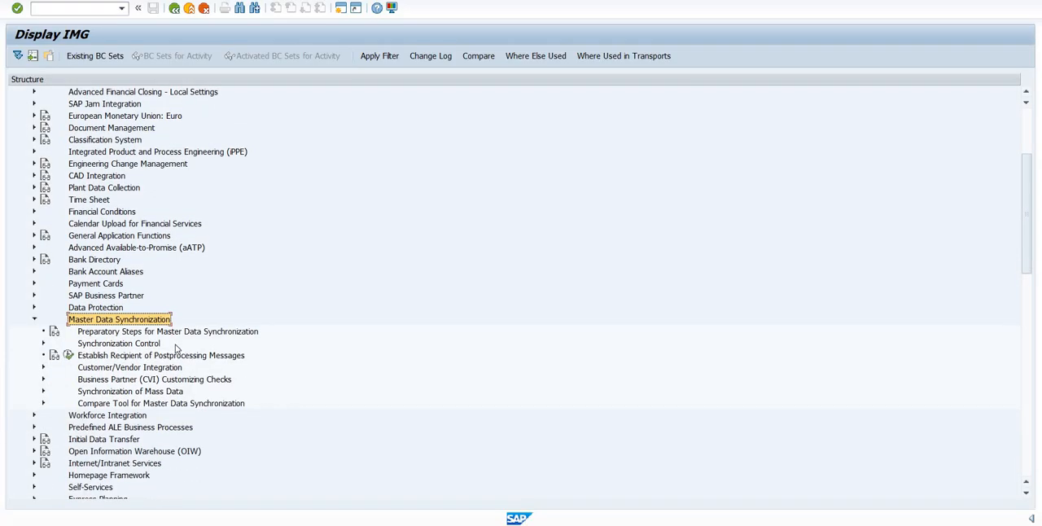
left_click(136, 369)
scroll(236, 356, "down", 1)
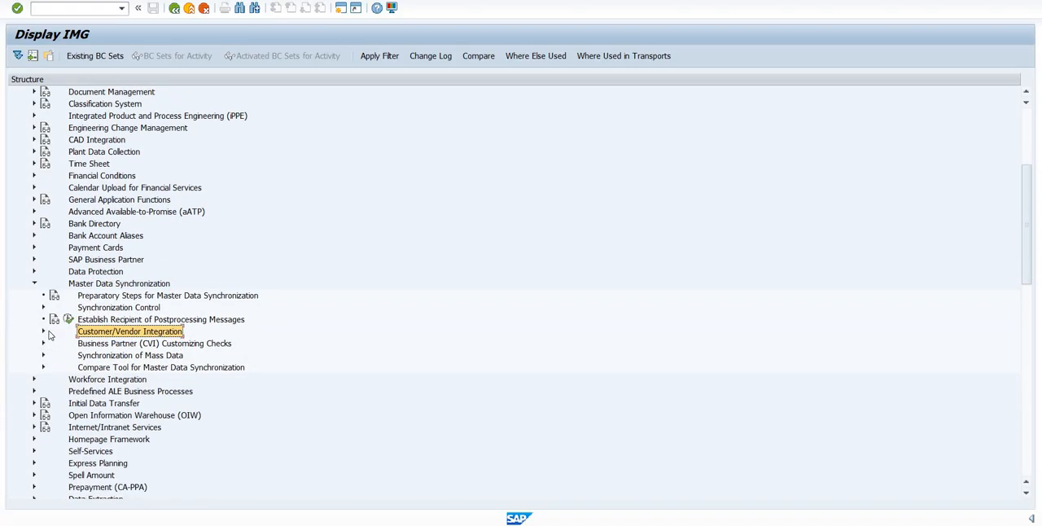
left_click(43, 331)
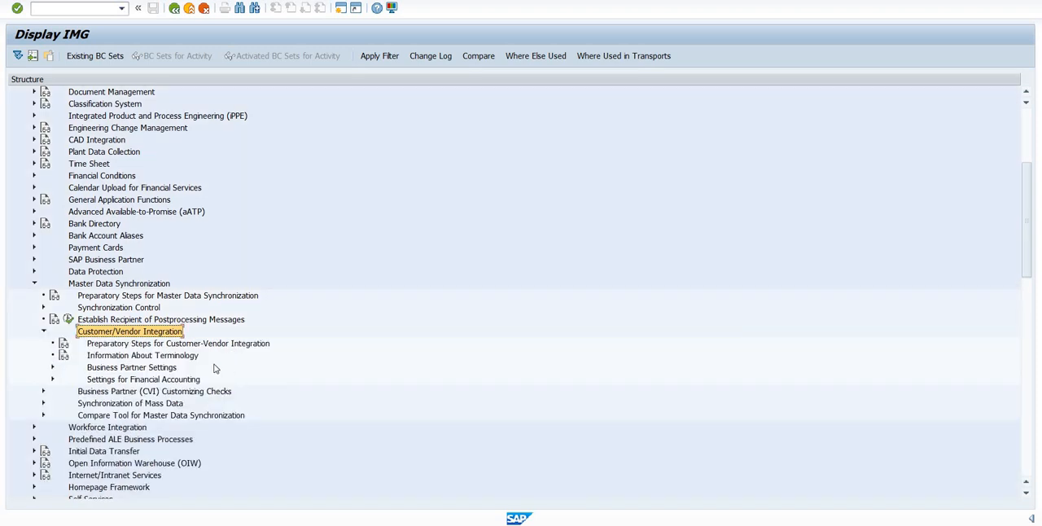
- Expand Business Partner Settings and its Settings for Vendor Integration node
scroll(215, 369, "down", 1)
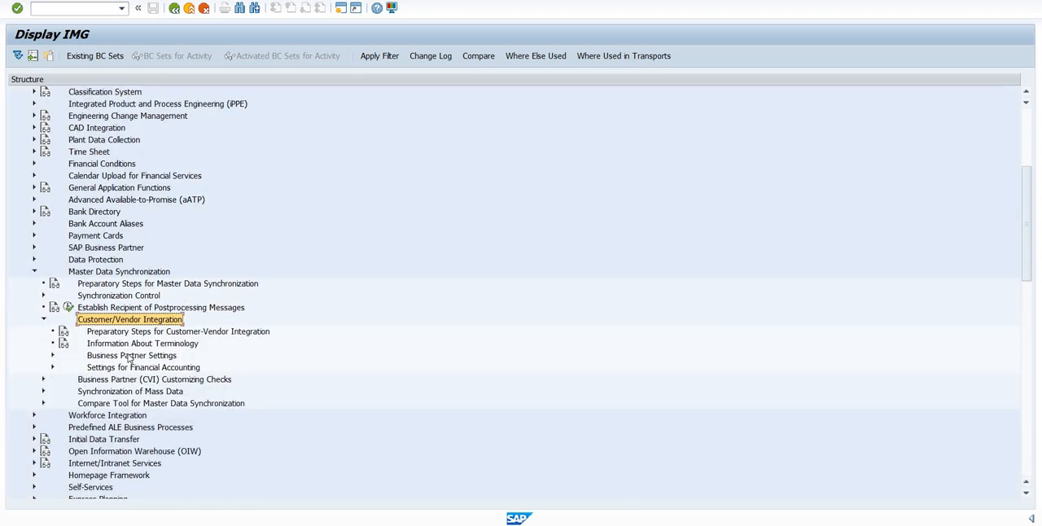
left_click(391, 358)
scroll(33, 383, "down", 1)
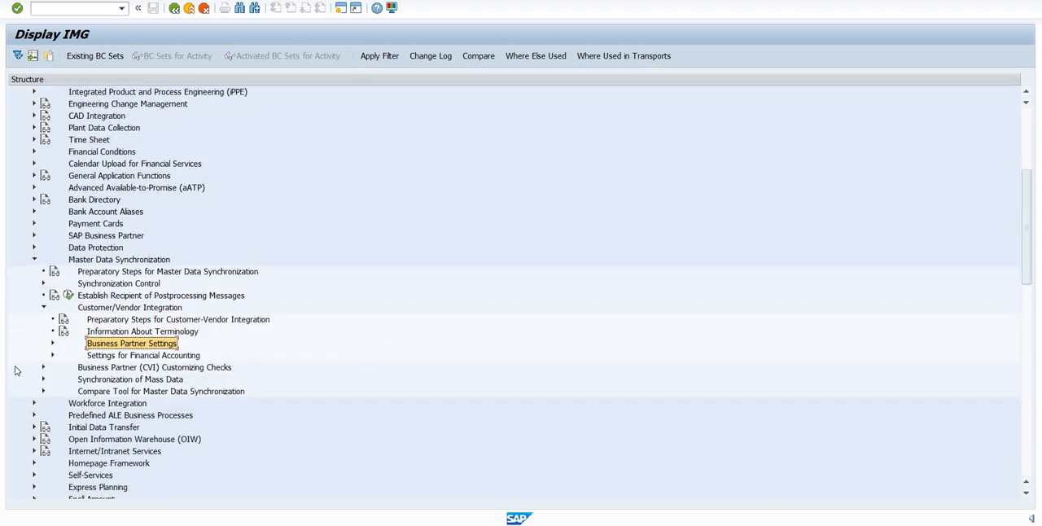
left_click(53, 343)
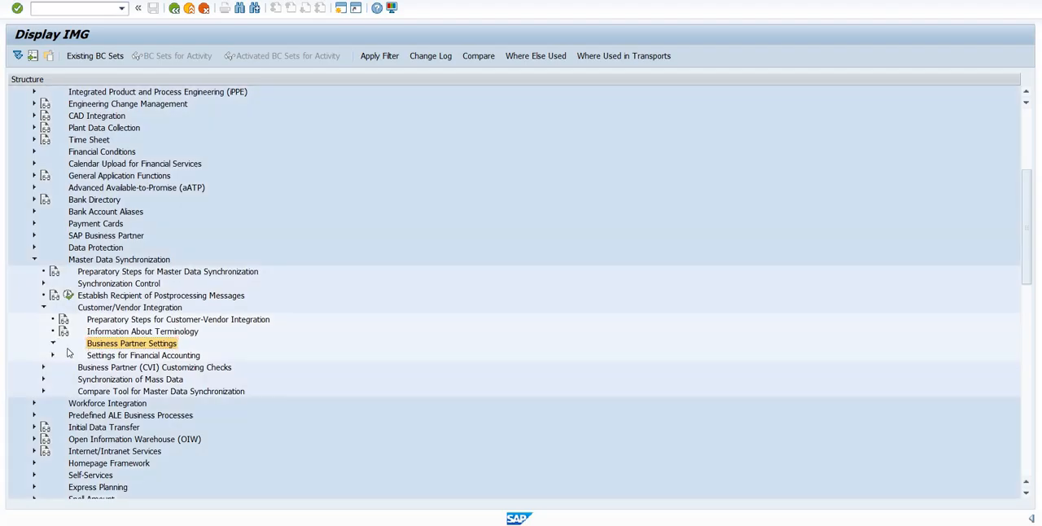
left_click(152, 372)
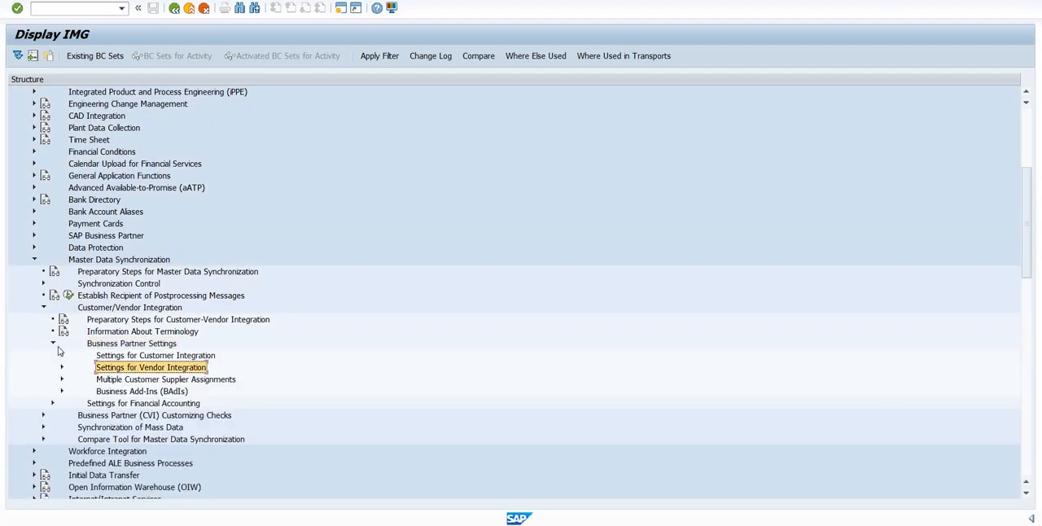
scroll(61, 351, "down", 2)
left_click(62, 344)
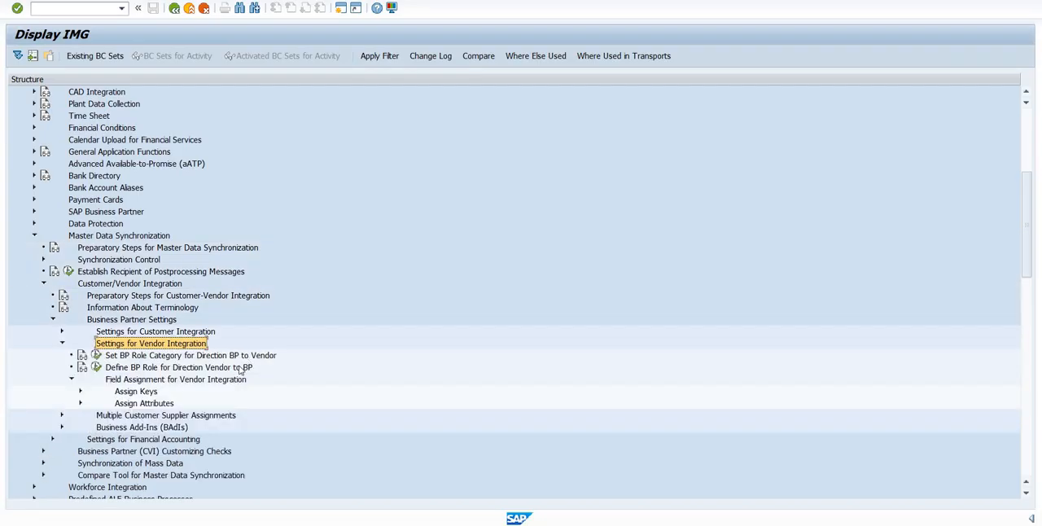
- Expand Assign Keys under the vendor field assignment and open Define Number Assignment for Direction BP to Vendor
scroll(129, 384, "down", 1)
left_click(131, 380)
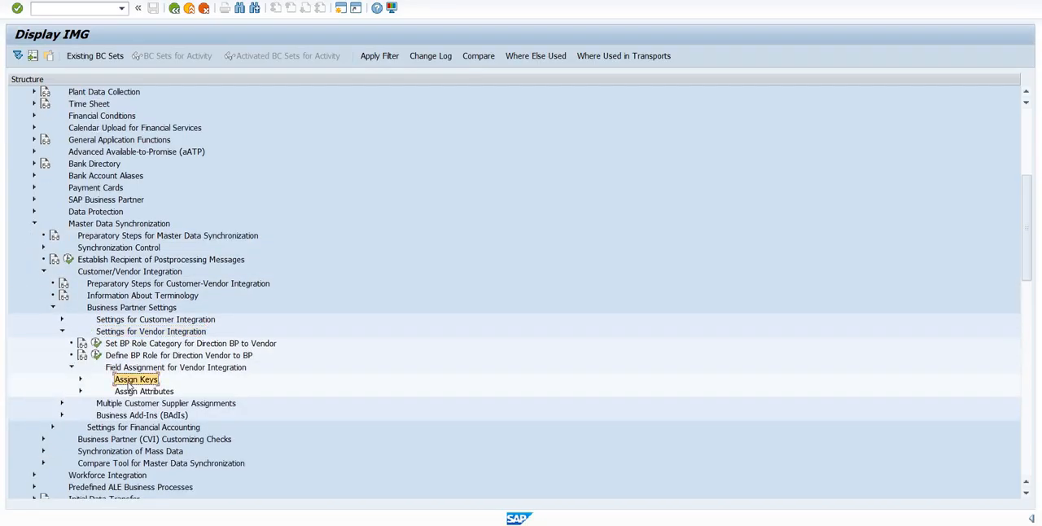
left_click(80, 379)
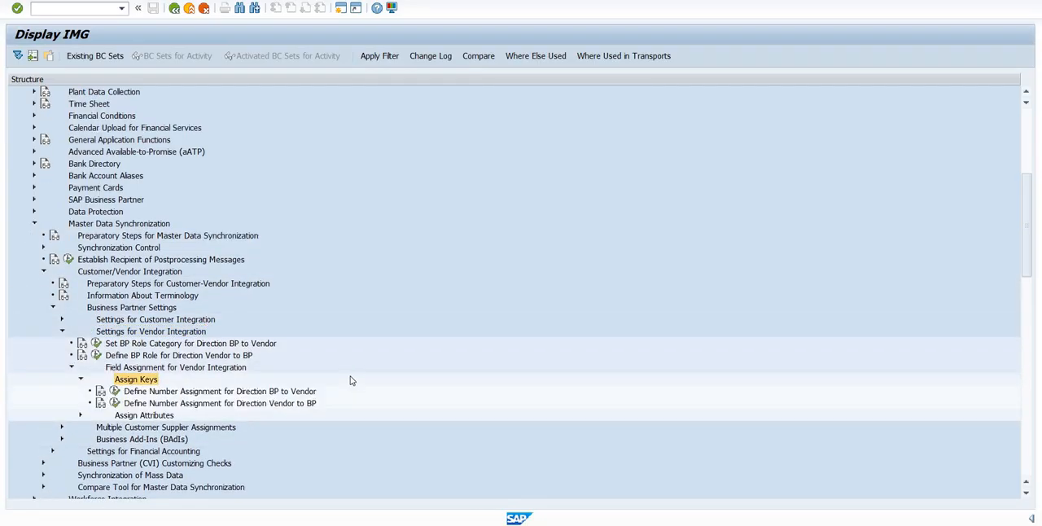
scroll(351, 380, "down", 2)
left_click(200, 368)
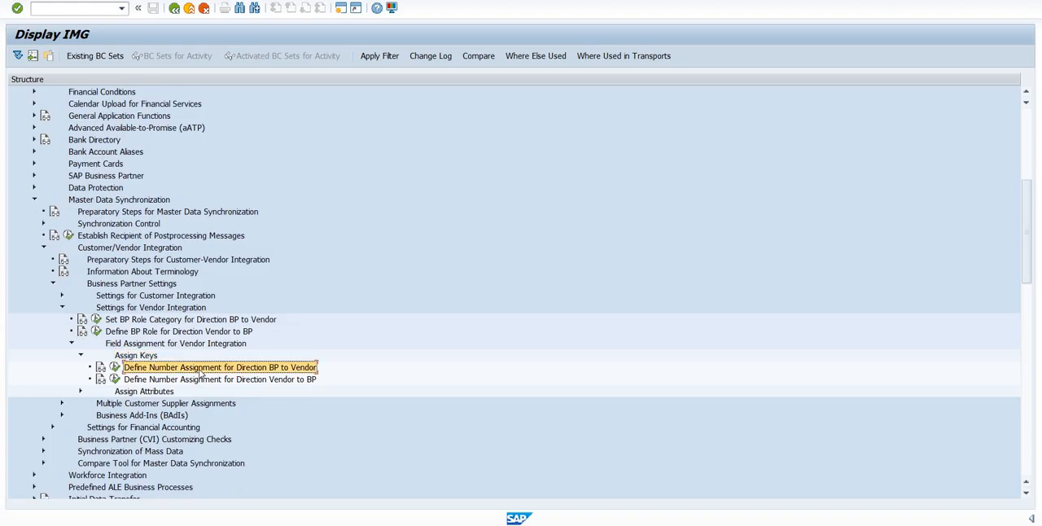
left_click(115, 367)
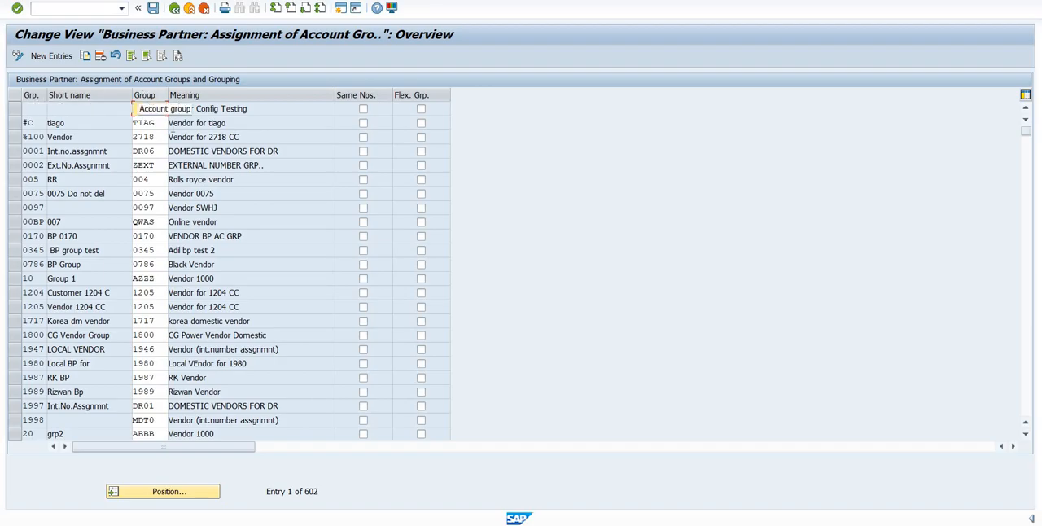
- Start new entries for the account group assignment and assign account group DVDX to grouping DVDX
left_click(51, 59)
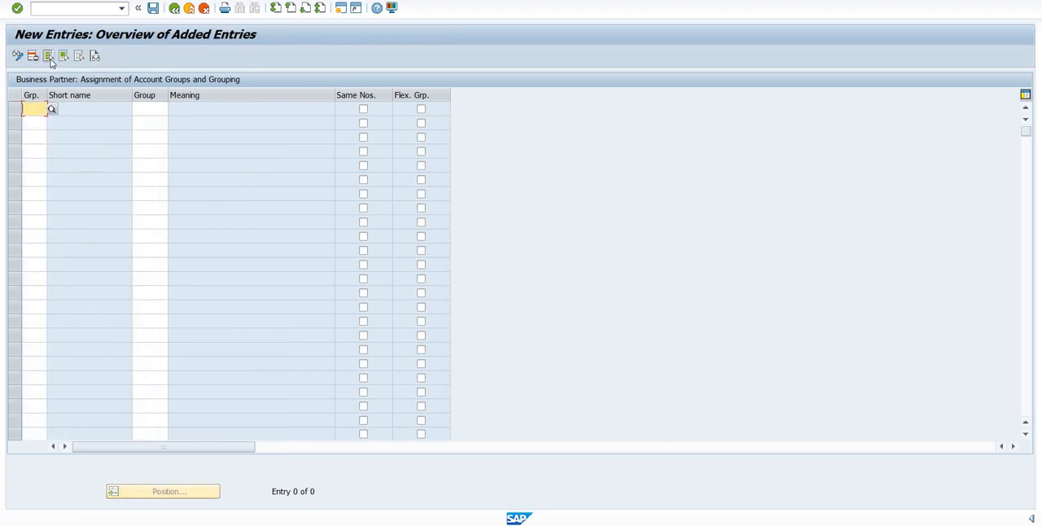
type("DVDX")
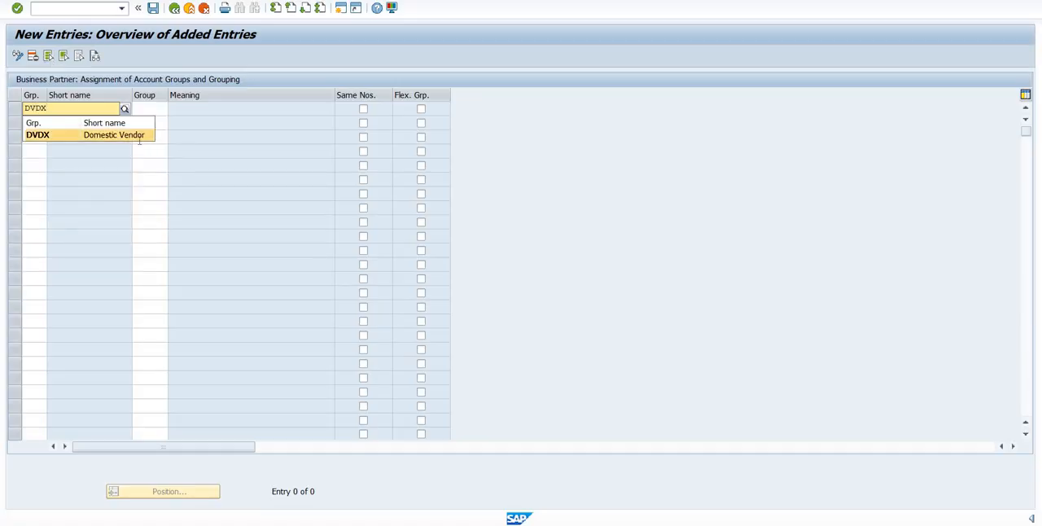
key("Return")
key("Tab")
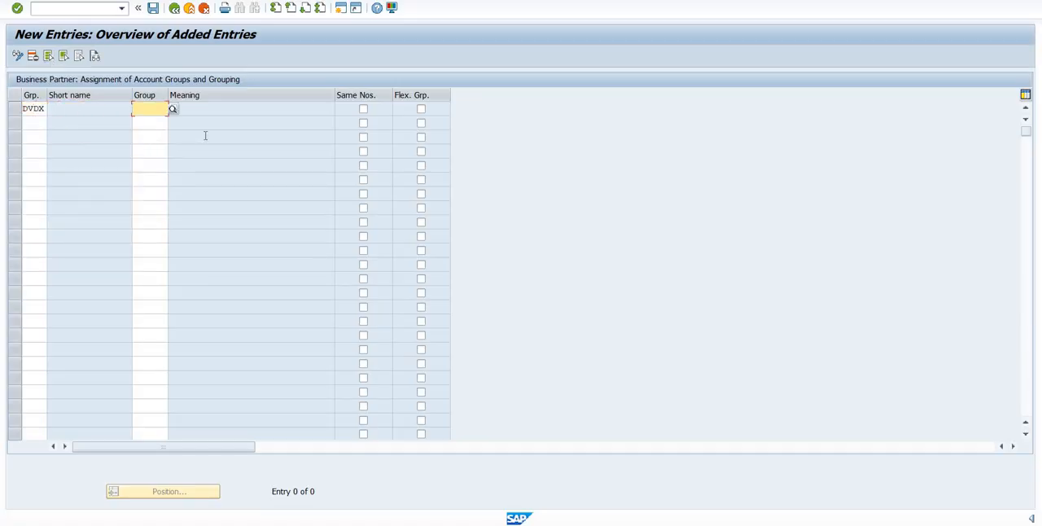
type("DVDX")
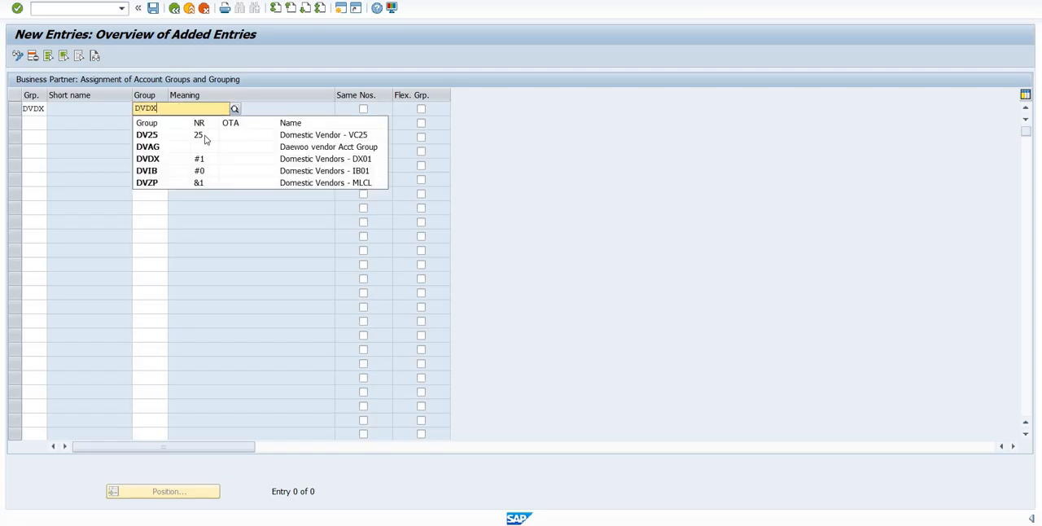
left_click(204, 136)
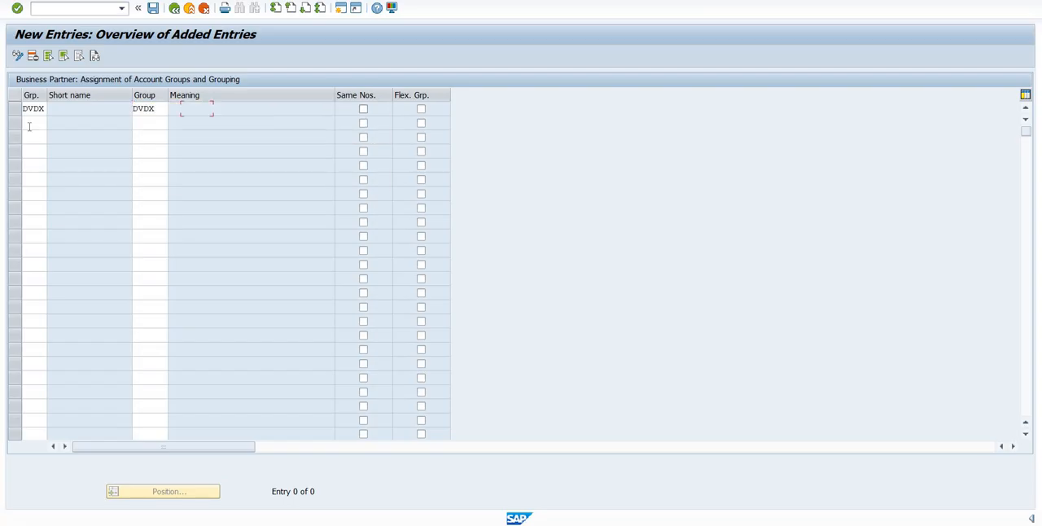
- Assign account group FVDX to grouping FVDX in the second row and save the entries in the proposed customizing request
left_click(30, 124)
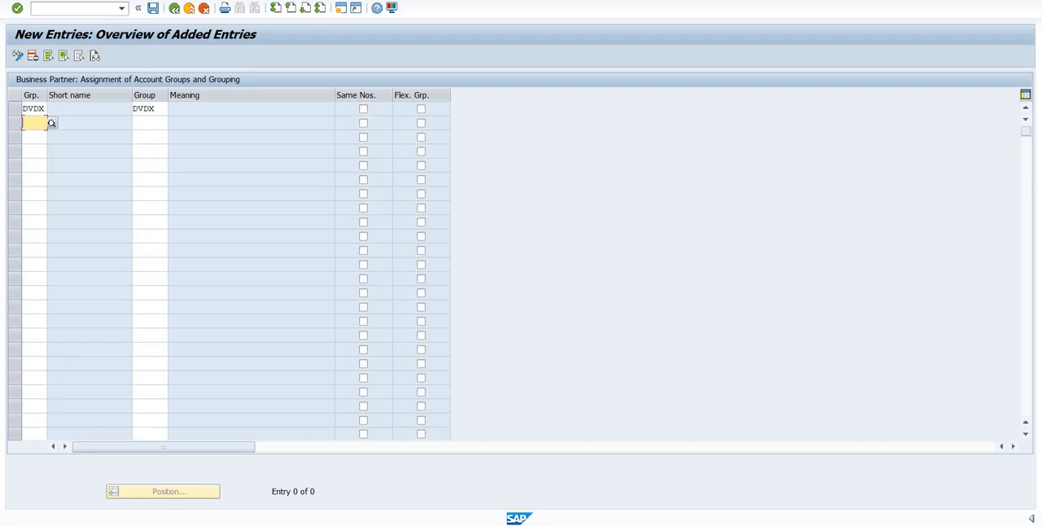
type("FVDX")
key("Tab")
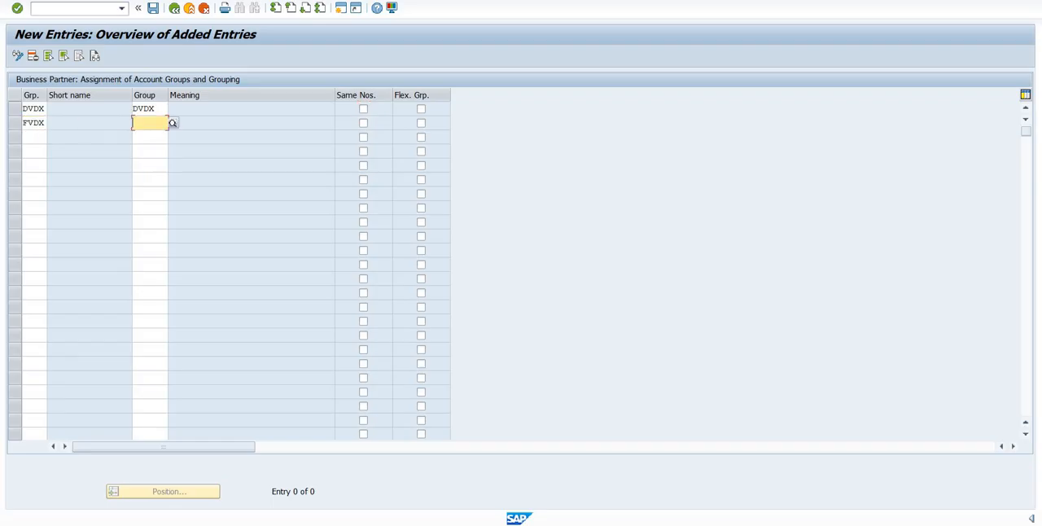
type("FVDX")
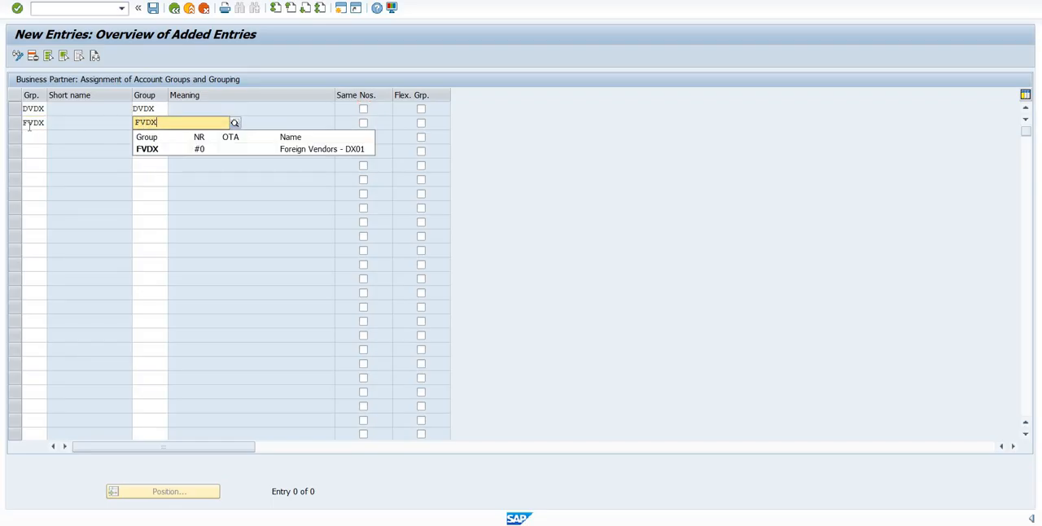
key("Return")
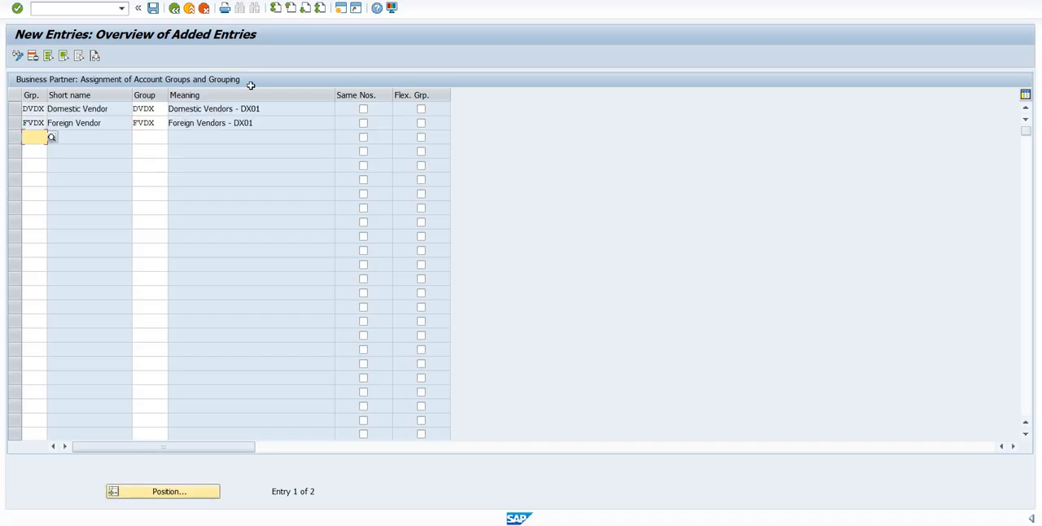
left_click(153, 8)
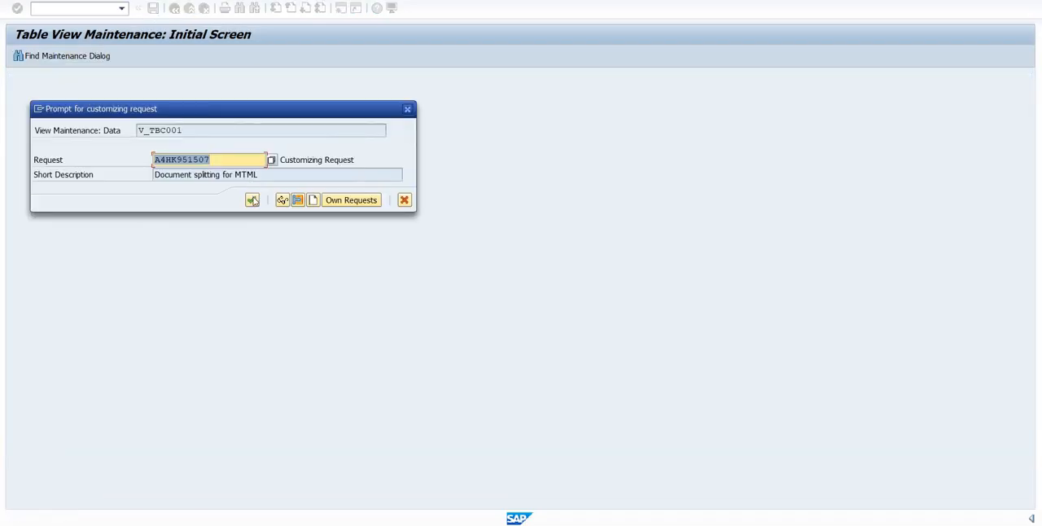
left_click(253, 202)
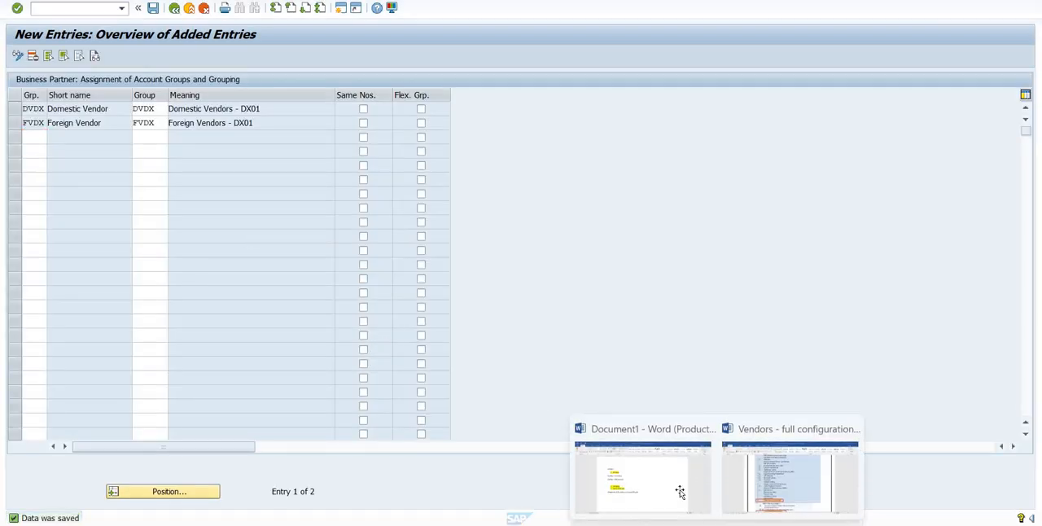
- Switch to the Document1 Word notes, number the Integration of Grouping and Account Groups line as item 4 and highlight it in yellow
left_click(677, 491)
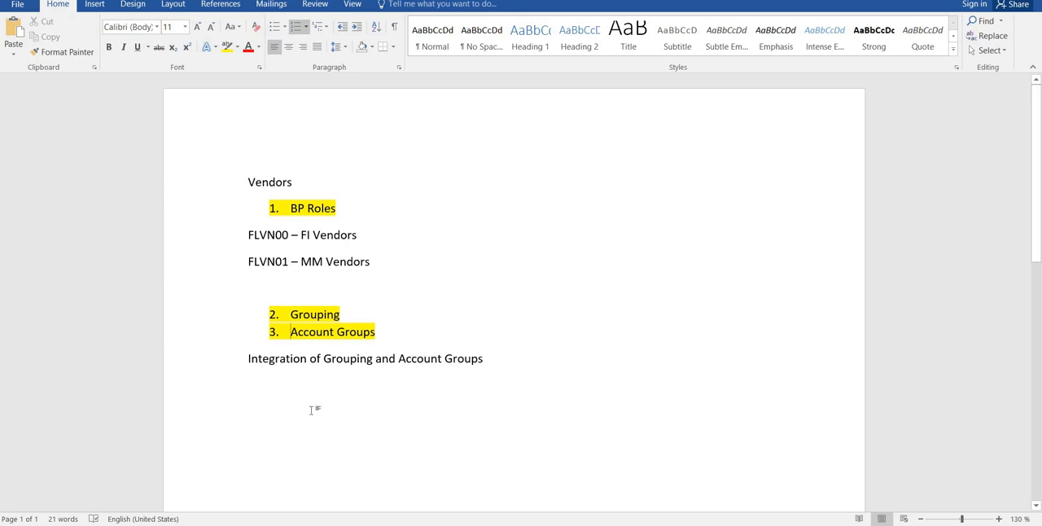
key("Down")
type("4.")
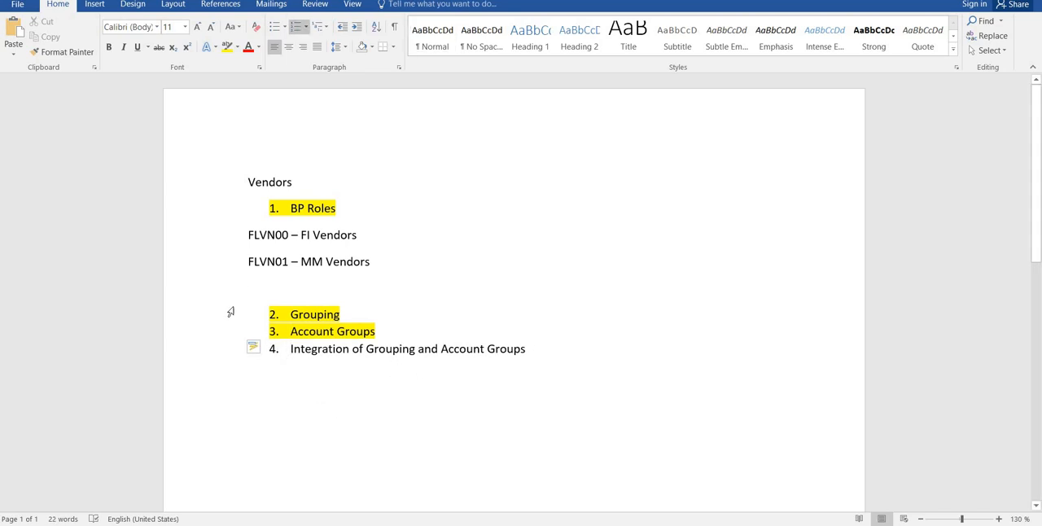
left_click(232, 347)
left_click(228, 48)
left_click(407, 381)
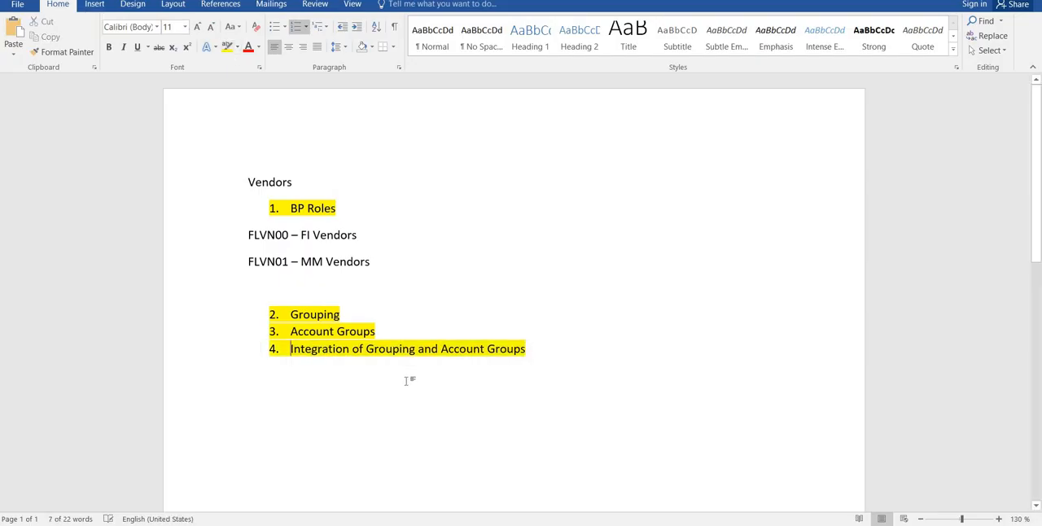